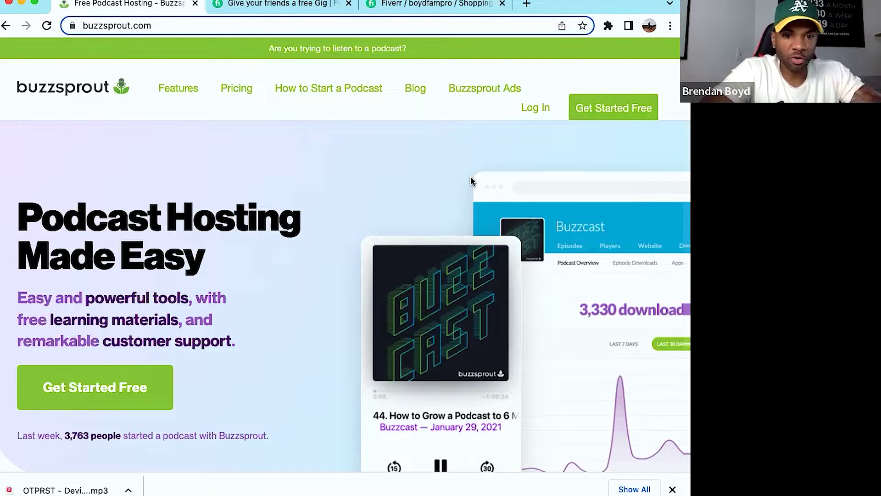
Step: Browse the buzzsprout.com home page, then go to the Log In page
{"action": "scroll", "coordinate": [473, 181], "scroll_direction": "down", "scroll_amount": 1}
{"action": "scroll", "coordinate": [147, 130], "scroll_direction": "up", "scroll_amount": 1}
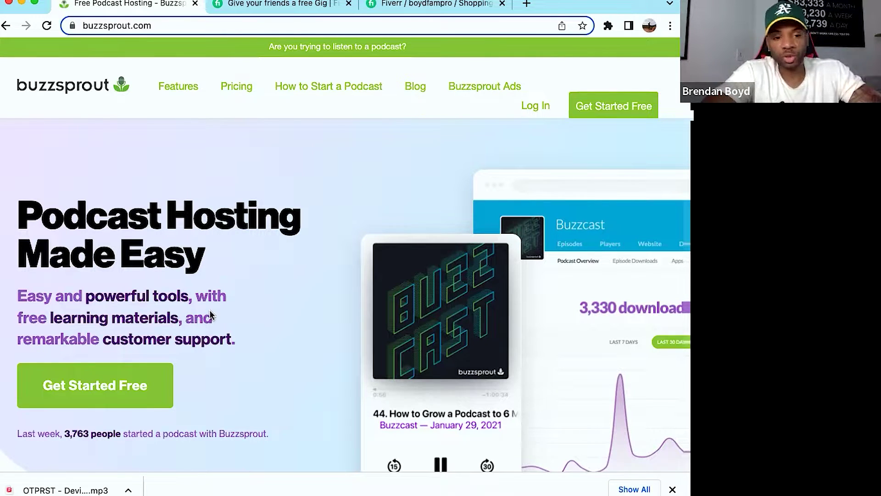
{"action": "scroll", "coordinate": [212, 315], "scroll_direction": "down", "scroll_amount": 1}
{"action": "scroll", "coordinate": [211, 315], "scroll_direction": "down", "scroll_amount": 3}
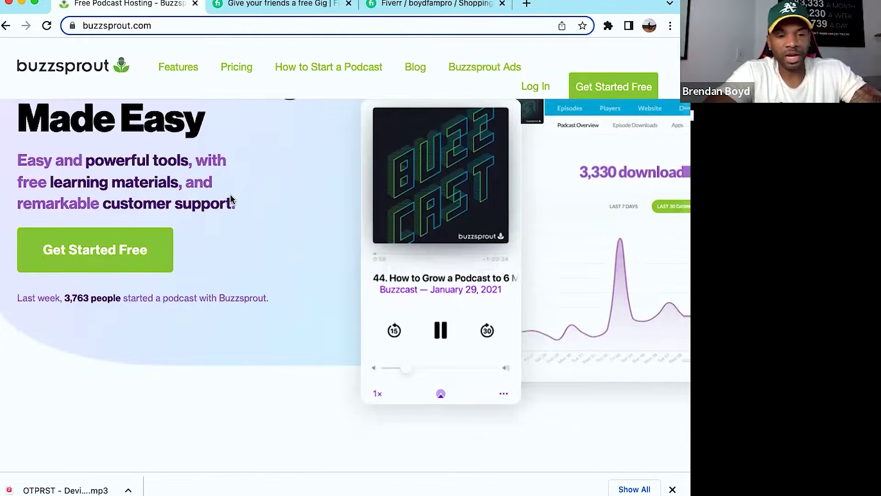
{"action": "scroll", "coordinate": [231, 198], "scroll_direction": "up", "scroll_amount": 1}
{"action": "scroll", "coordinate": [231, 199], "scroll_direction": "up", "scroll_amount": 4}
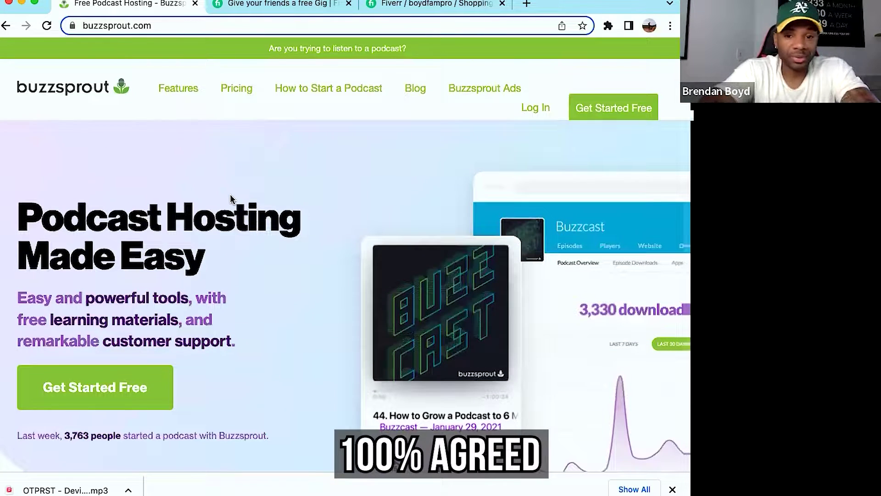
{"action": "scroll", "coordinate": [512, 149], "scroll_direction": "down", "scroll_amount": 1}
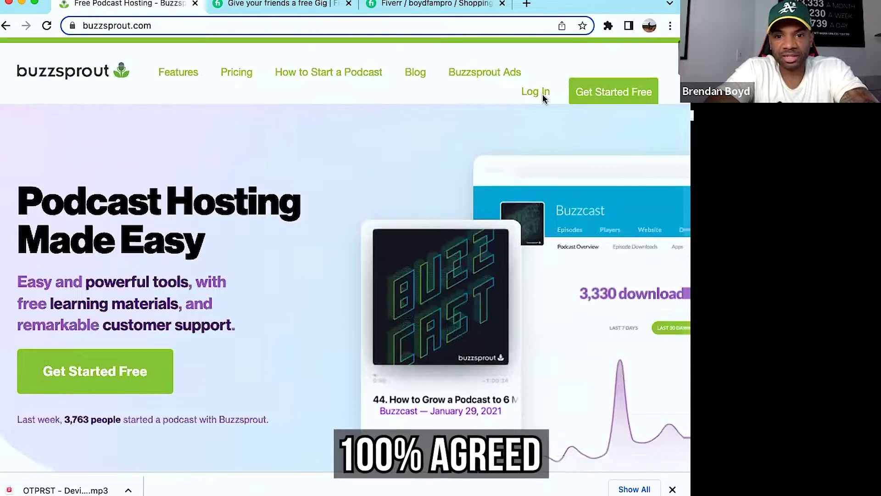
{"action": "left_click", "coordinate": [540, 93]}
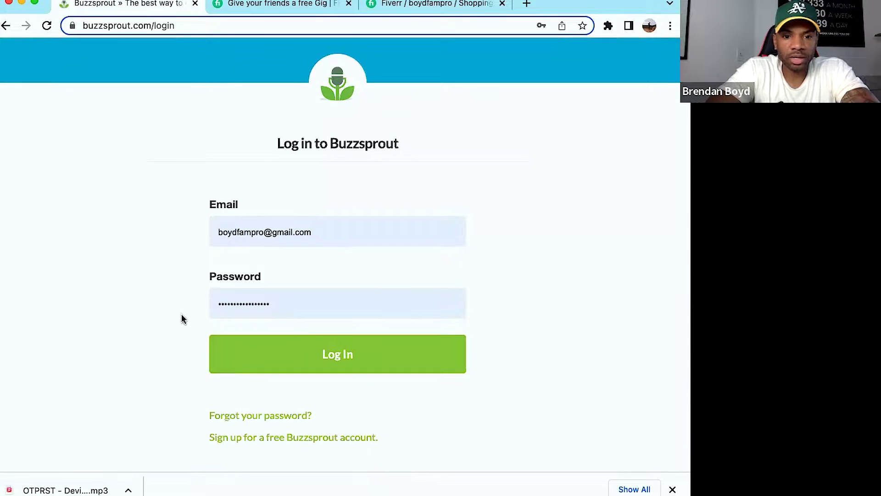
Step: Sign in with the saved credentials and open the ON THE PRST PODCAST episodes list
{"action": "left_click", "coordinate": [345, 370]}
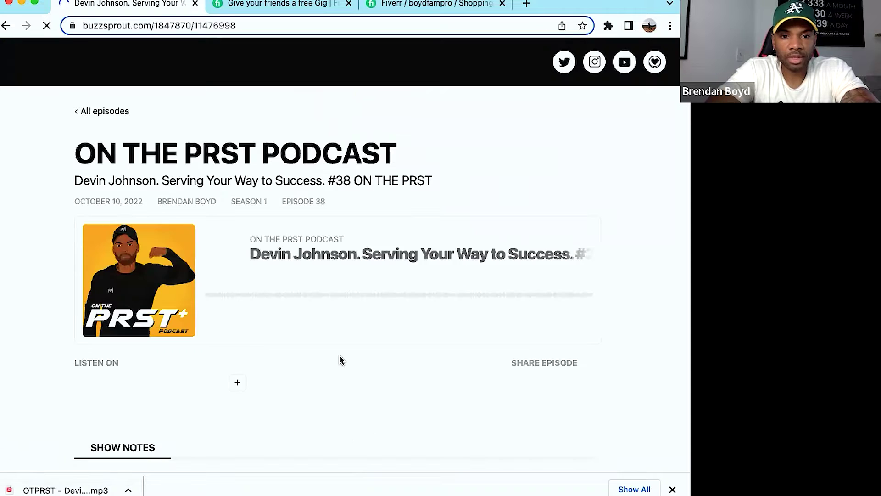
{"action": "left_click", "coordinate": [82, 113]}
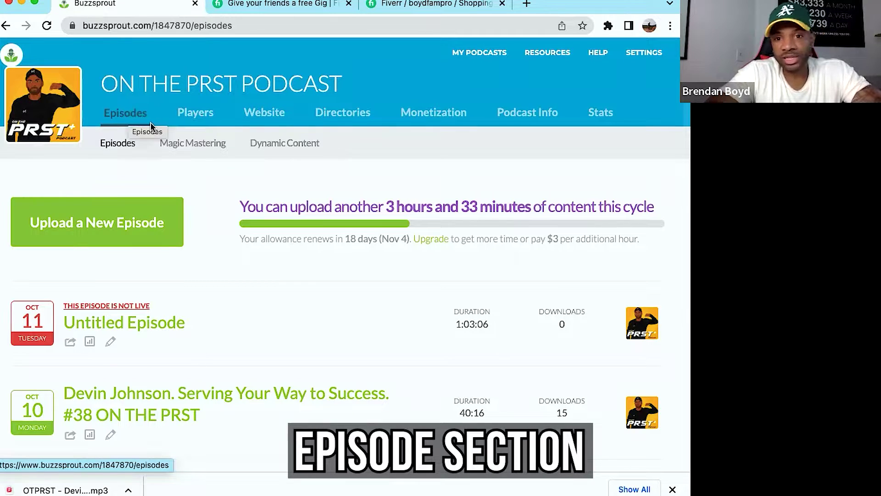
{"action": "scroll", "coordinate": [136, 315], "scroll_direction": "down", "scroll_amount": 7}
{"action": "scroll", "coordinate": [137, 316], "scroll_direction": "down", "scroll_amount": 3}
{"action": "scroll", "coordinate": [137, 316], "scroll_direction": "down", "scroll_amount": 4}
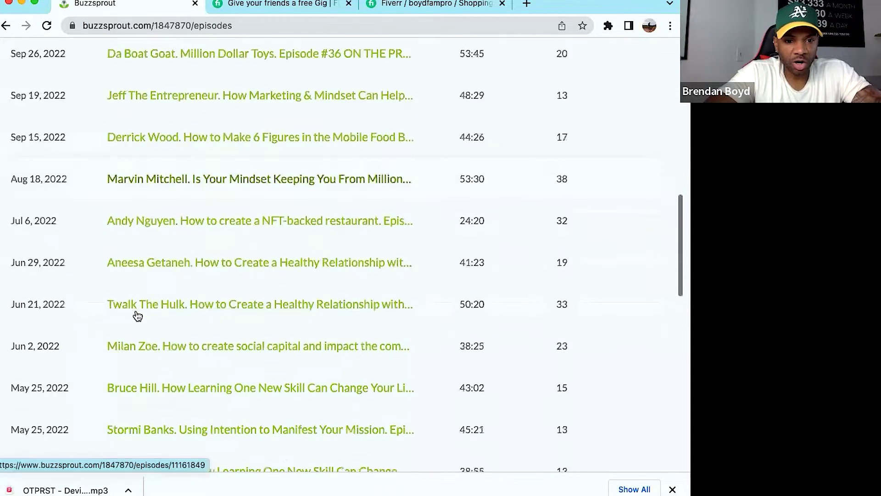
{"action": "scroll", "coordinate": [138, 316], "scroll_direction": "down", "scroll_amount": 4}
{"action": "scroll", "coordinate": [138, 316], "scroll_direction": "down", "scroll_amount": 2}
{"action": "scroll", "coordinate": [137, 316], "scroll_direction": "down", "scroll_amount": 5}
{"action": "scroll", "coordinate": [124, 314], "scroll_direction": "down", "scroll_amount": 4}
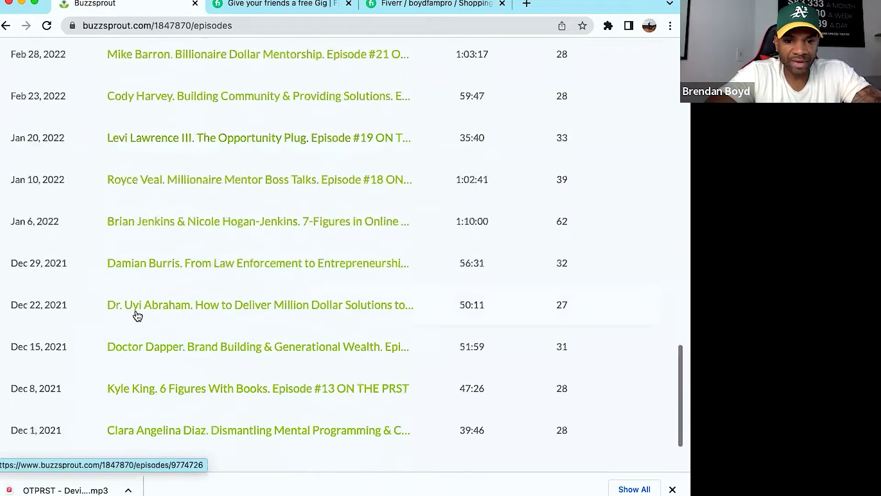
{"action": "scroll", "coordinate": [335, 199], "scroll_direction": "down", "scroll_amount": 2}
{"action": "scroll", "coordinate": [335, 199], "scroll_direction": "up", "scroll_amount": 8}
{"action": "scroll", "coordinate": [459, 156], "scroll_direction": "up", "scroll_amount": 4}
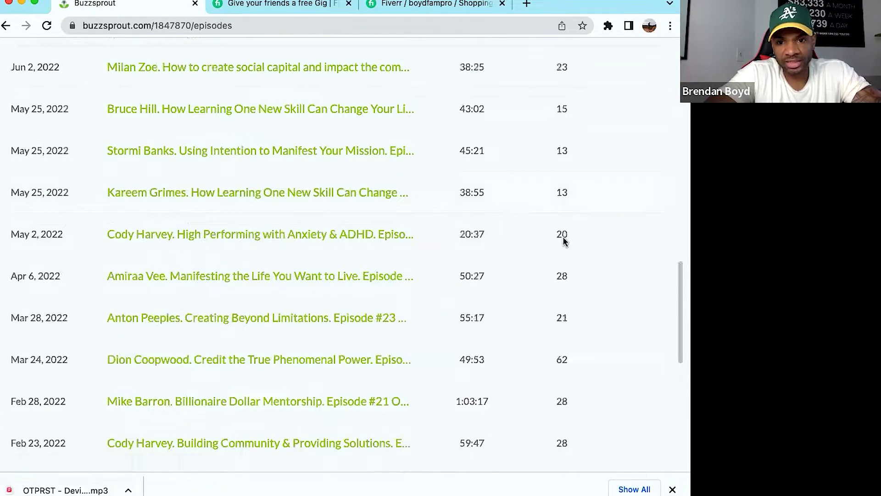
{"action": "scroll", "coordinate": [553, 177], "scroll_direction": "up", "scroll_amount": 1}
{"action": "scroll", "coordinate": [554, 175], "scroll_direction": "up", "scroll_amount": 3}
{"action": "scroll", "coordinate": [553, 175], "scroll_direction": "up", "scroll_amount": 6}
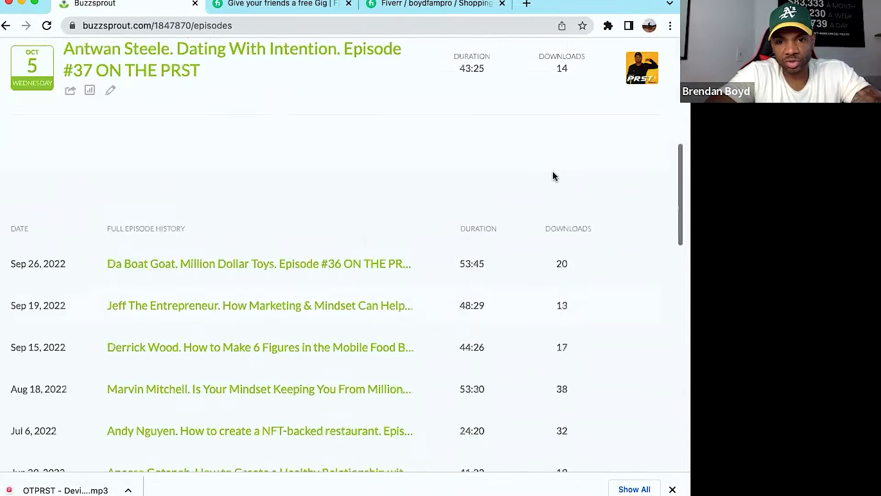
{"action": "scroll", "coordinate": [553, 175], "scroll_direction": "up", "scroll_amount": 2}
{"action": "scroll", "coordinate": [528, 179], "scroll_direction": "up", "scroll_amount": 3}
{"action": "scroll", "coordinate": [434, 289], "scroll_direction": "up", "scroll_amount": 1}
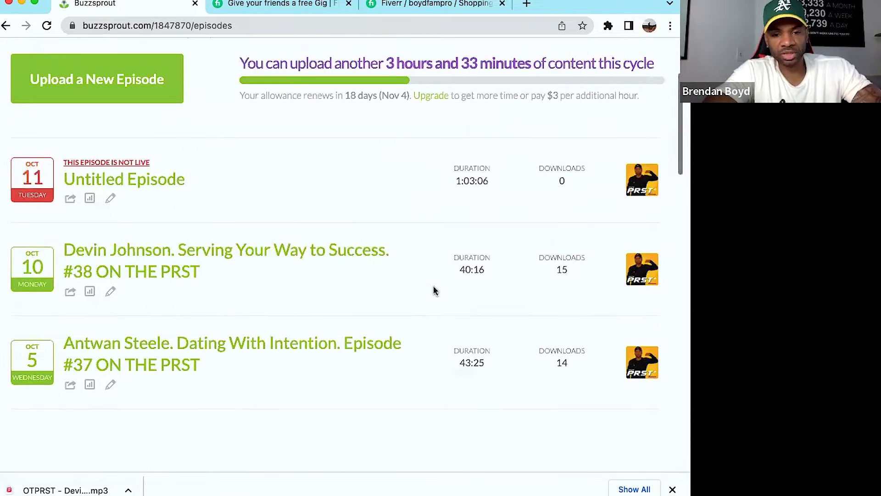
{"action": "scroll", "coordinate": [441, 220], "scroll_direction": "down", "scroll_amount": 9}
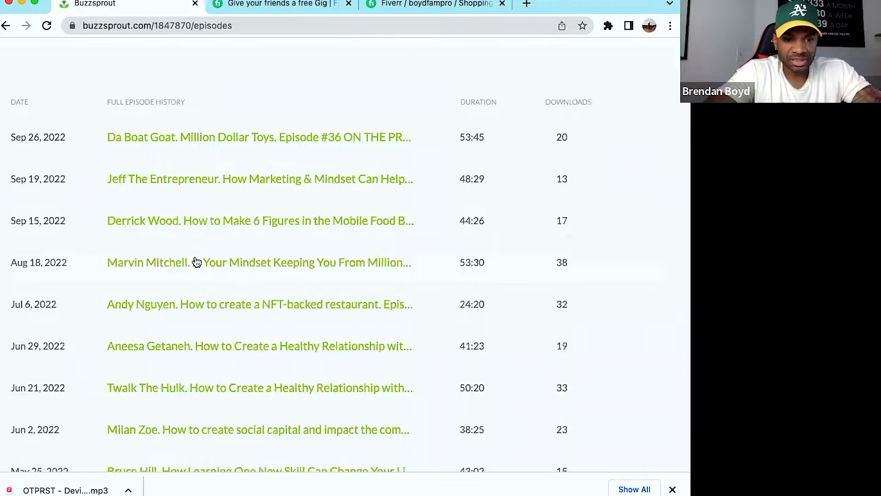
{"action": "scroll", "coordinate": [59, 339], "scroll_direction": "down", "scroll_amount": 4}
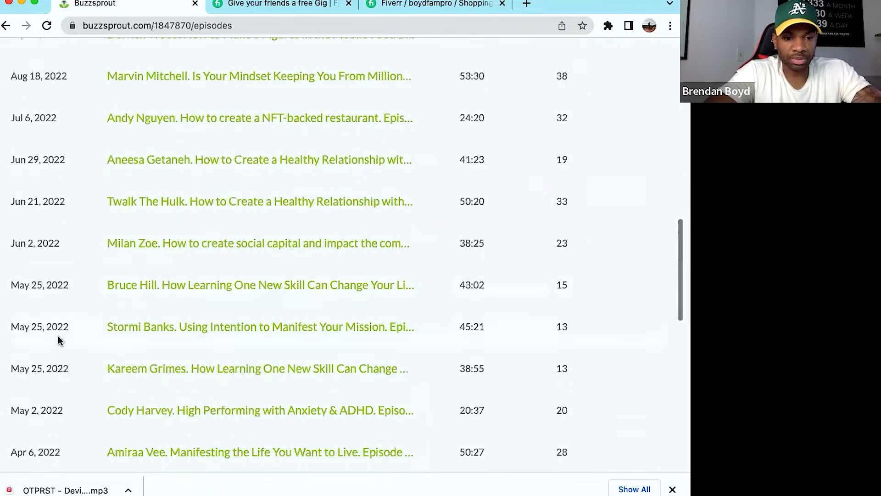
{"action": "scroll", "coordinate": [59, 338], "scroll_direction": "up", "scroll_amount": 5}
{"action": "scroll", "coordinate": [58, 338], "scroll_direction": "up", "scroll_amount": 15}
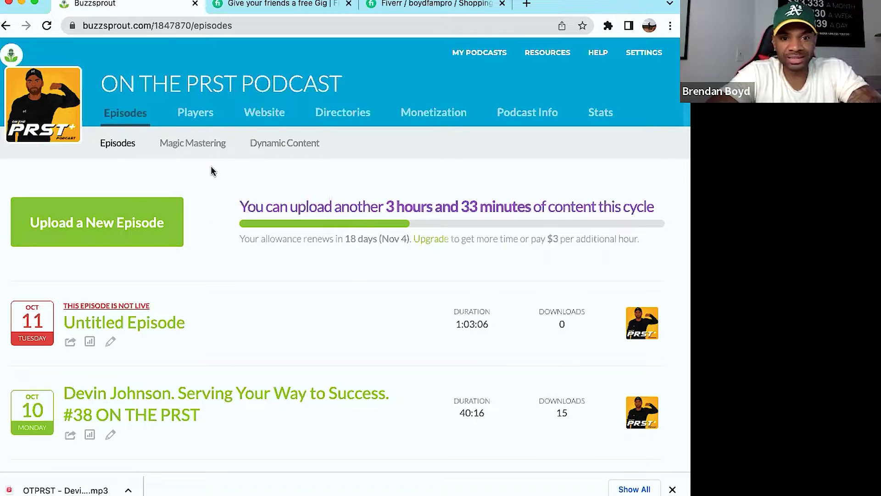
Step: Open the Players page and look through the audio player embed code sections
{"action": "left_click", "coordinate": [198, 118]}
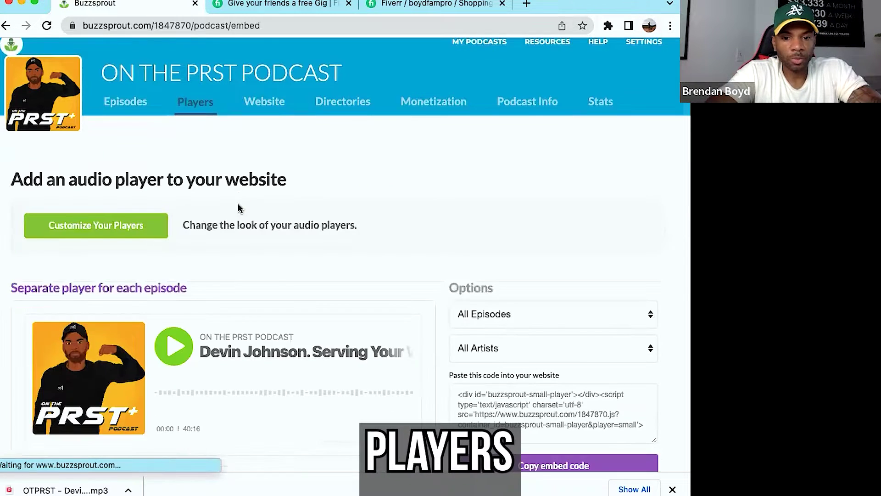
{"action": "scroll", "coordinate": [237, 207], "scroll_direction": "down", "scroll_amount": 3}
{"action": "scroll", "coordinate": [238, 207], "scroll_direction": "down", "scroll_amount": 5}
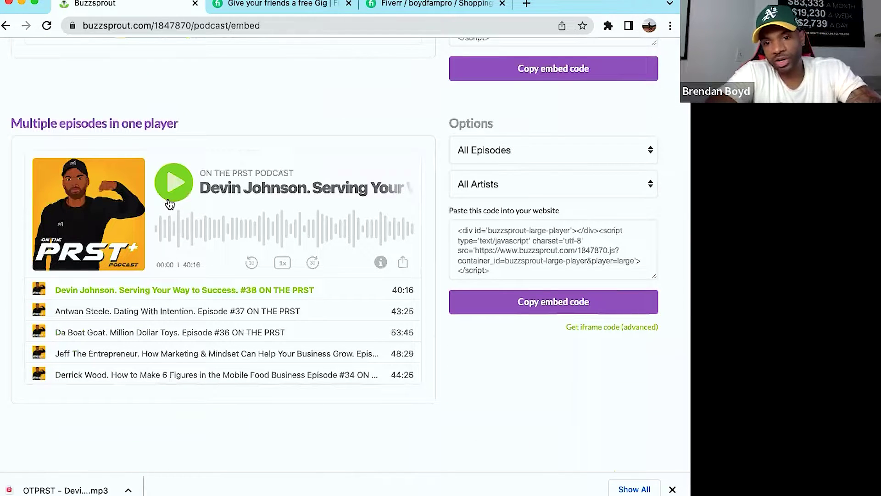
{"action": "scroll", "coordinate": [313, 181], "scroll_direction": "up", "scroll_amount": 3}
{"action": "scroll", "coordinate": [312, 180], "scroll_direction": "up", "scroll_amount": 2}
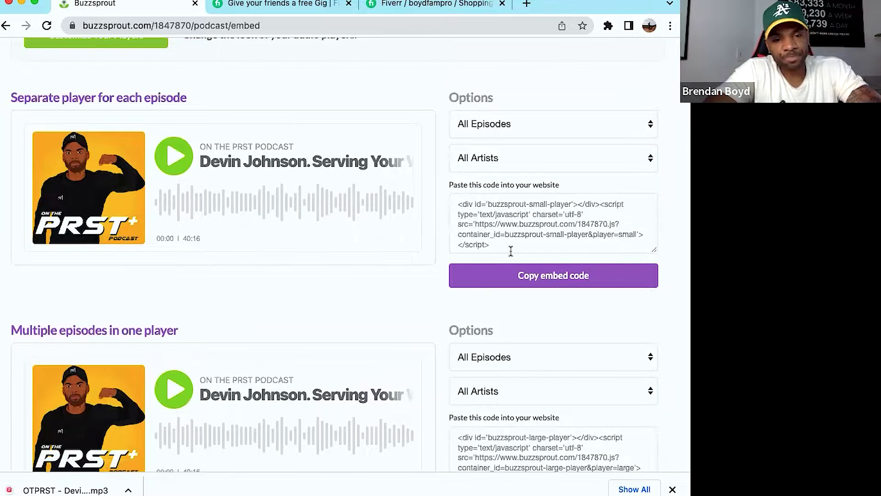
{"action": "scroll", "coordinate": [403, 200], "scroll_direction": "up", "scroll_amount": 3}
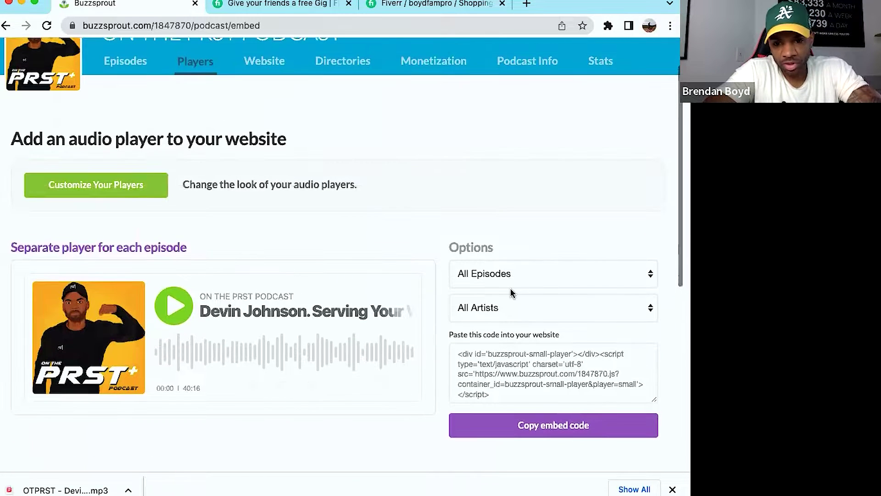
{"action": "scroll", "coordinate": [512, 291], "scroll_direction": "down", "scroll_amount": 1}
{"action": "scroll", "coordinate": [512, 293], "scroll_direction": "down", "scroll_amount": 2}
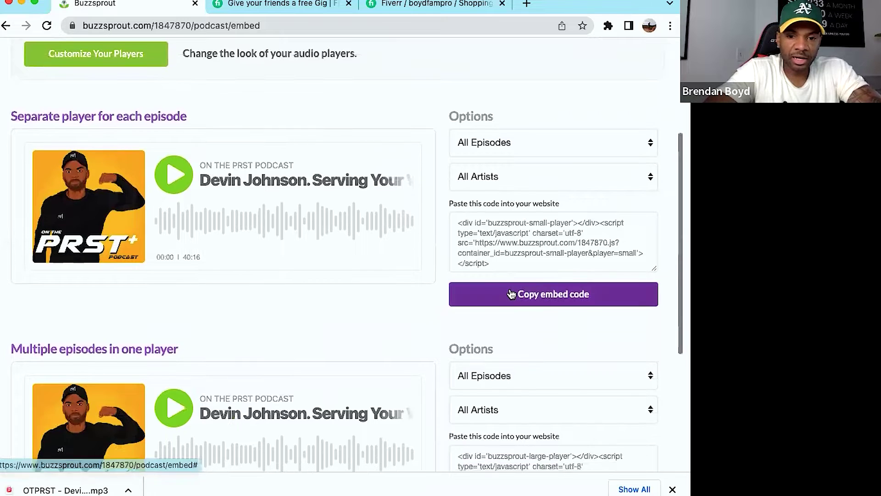
{"action": "scroll", "coordinate": [513, 292], "scroll_direction": "down", "scroll_amount": 2}
{"action": "scroll", "coordinate": [511, 291], "scroll_direction": "down", "scroll_amount": 2}
{"action": "scroll", "coordinate": [509, 288], "scroll_direction": "down", "scroll_amount": 2}
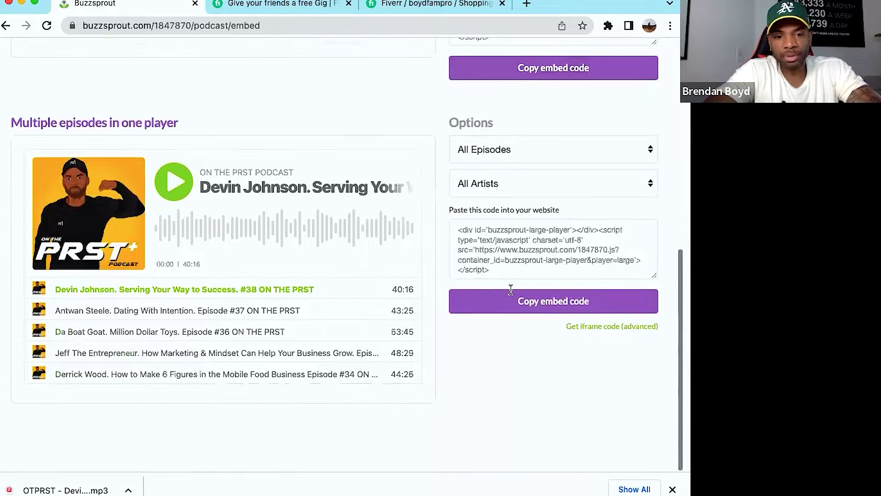
{"action": "scroll", "coordinate": [310, 293], "scroll_direction": "up", "scroll_amount": 1}
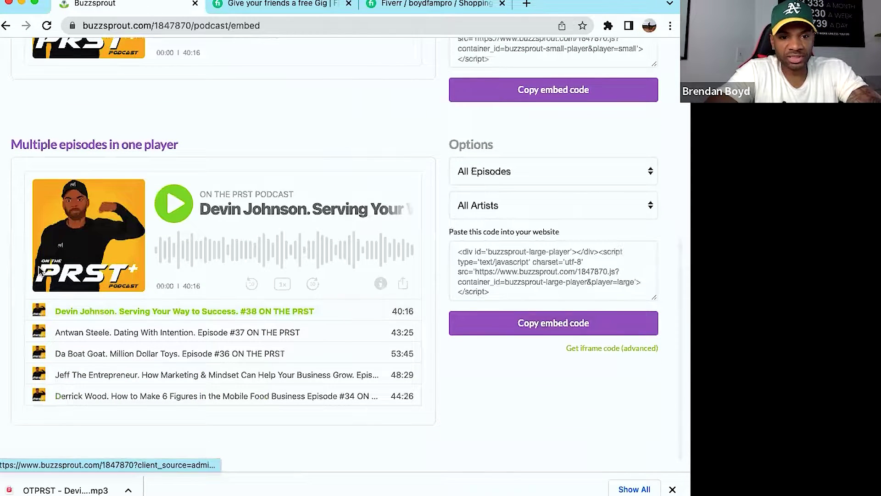
{"action": "scroll", "coordinate": [217, 261], "scroll_direction": "up", "scroll_amount": 2}
{"action": "scroll", "coordinate": [198, 312], "scroll_direction": "up", "scroll_amount": 5}
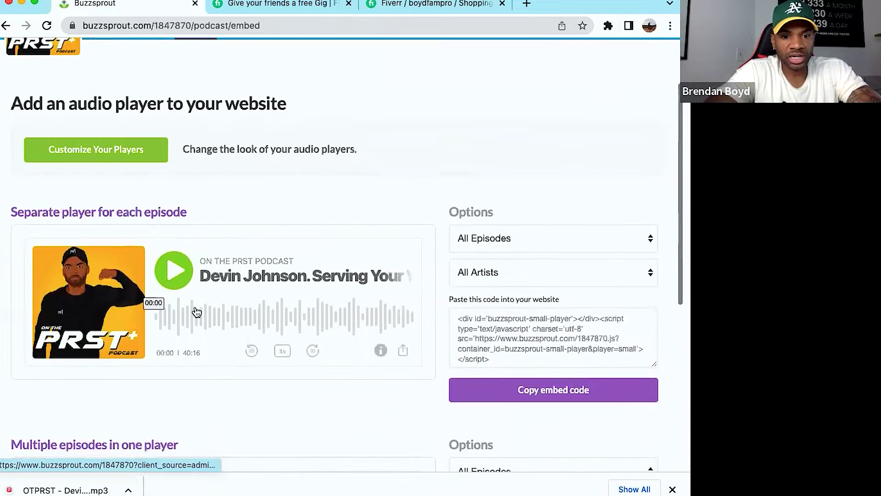
{"action": "scroll", "coordinate": [300, 235], "scroll_direction": "up", "scroll_amount": 1}
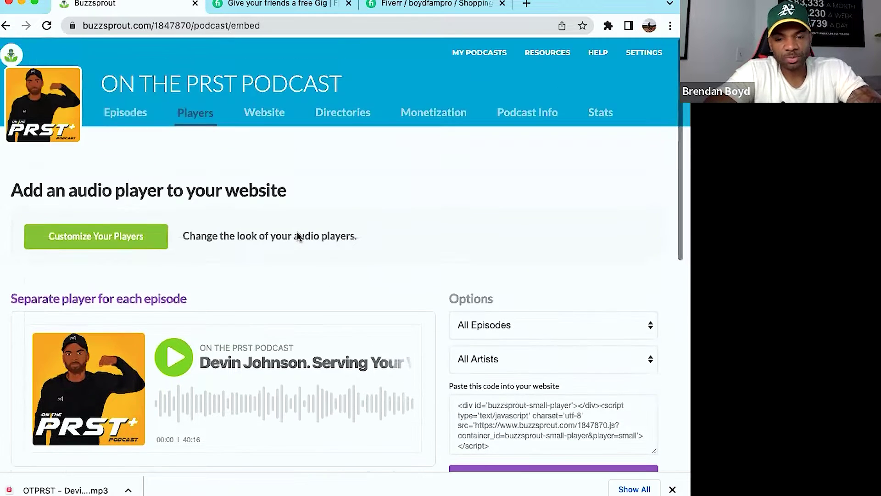
Step: Finish reviewing the player embeds and go to the podcast's Website settings
{"action": "scroll", "coordinate": [462, 274], "scroll_direction": "down", "scroll_amount": 3}
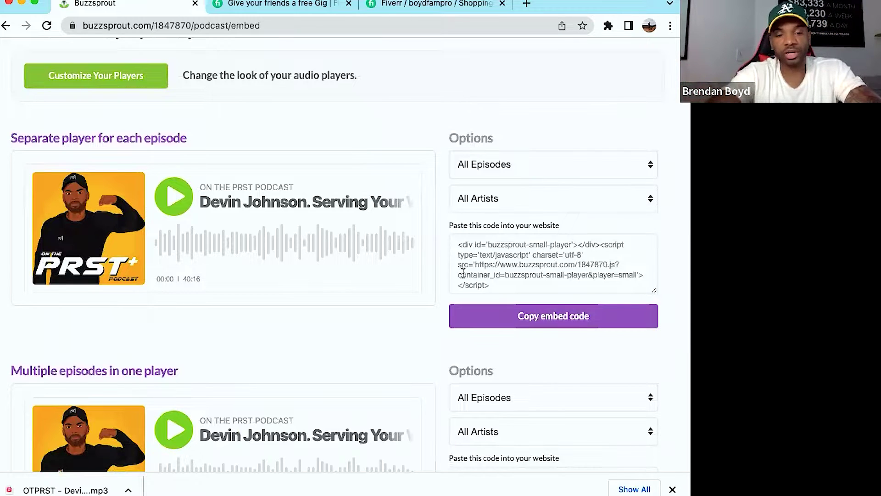
{"action": "scroll", "coordinate": [436, 251], "scroll_direction": "down", "scroll_amount": 2}
{"action": "scroll", "coordinate": [436, 250], "scroll_direction": "down", "scroll_amount": 2}
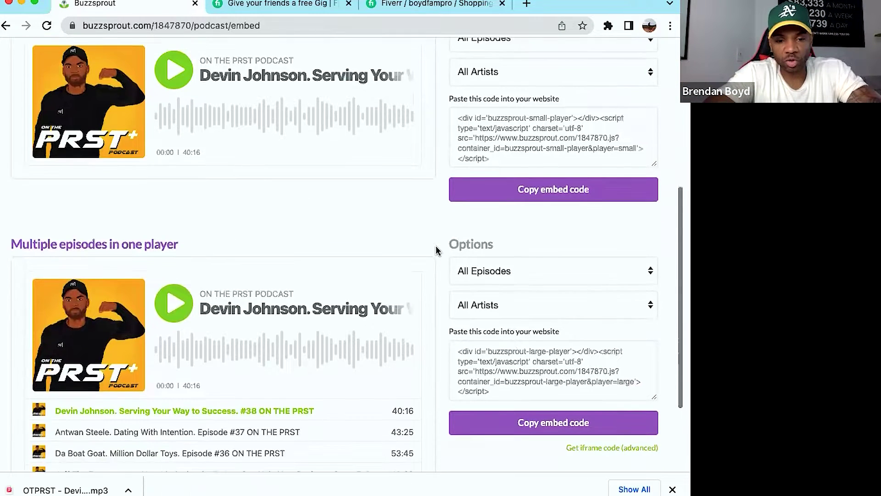
{"action": "scroll", "coordinate": [436, 251], "scroll_direction": "up", "scroll_amount": 3}
{"action": "scroll", "coordinate": [436, 250], "scroll_direction": "up", "scroll_amount": 3}
{"action": "scroll", "coordinate": [436, 250], "scroll_direction": "up", "scroll_amount": 1}
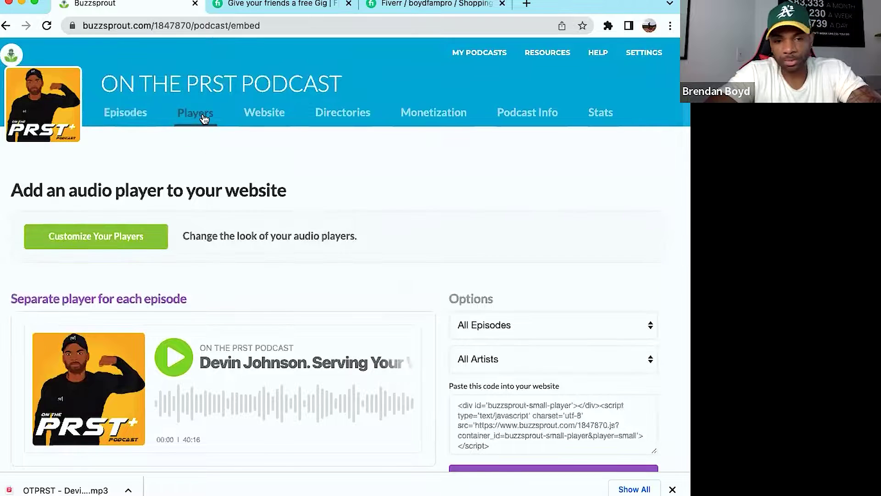
{"action": "left_click", "coordinate": [260, 117]}
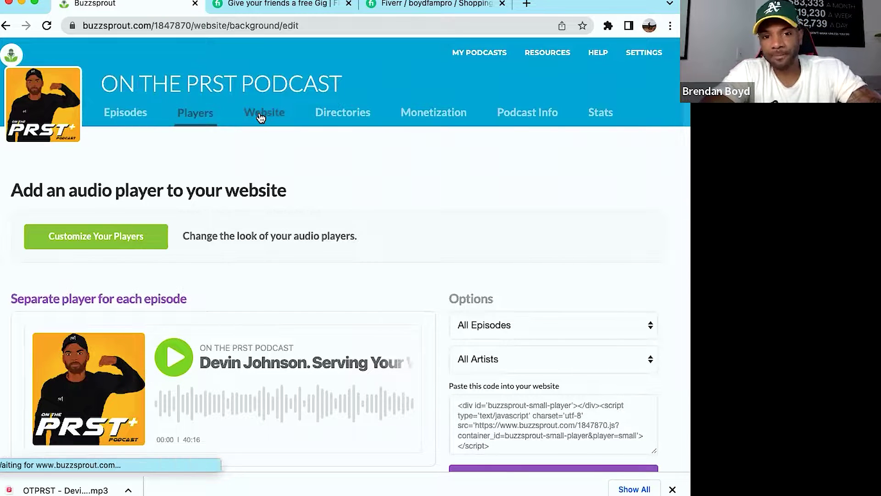
Step: Show the full podcast description in the website Preview and list all listening platforms
{"action": "scroll", "coordinate": [207, 245], "scroll_direction": "down", "scroll_amount": 3}
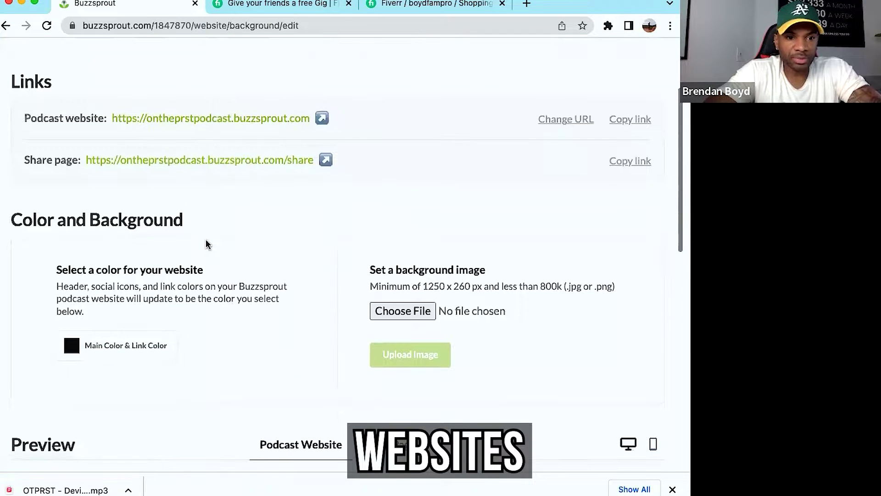
{"action": "scroll", "coordinate": [124, 147], "scroll_direction": "up", "scroll_amount": 2}
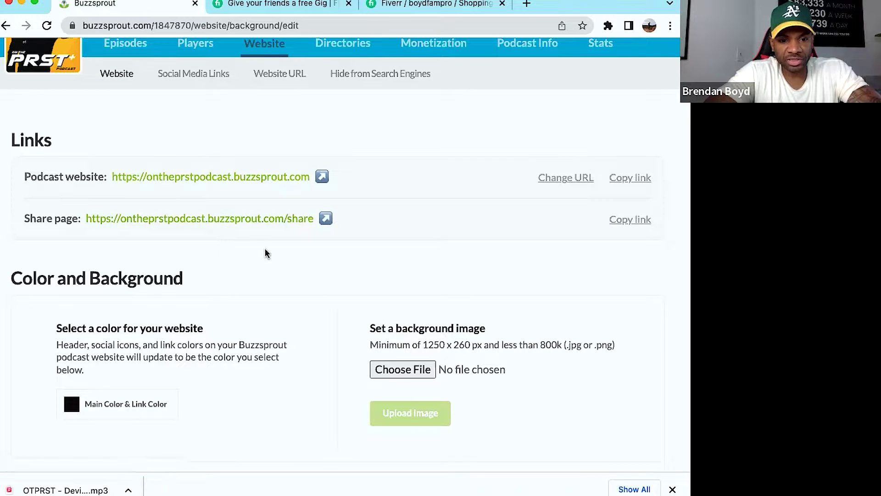
{"action": "scroll", "coordinate": [266, 251], "scroll_direction": "down", "scroll_amount": 3}
{"action": "scroll", "coordinate": [266, 252], "scroll_direction": "down", "scroll_amount": 3}
{"action": "scroll", "coordinate": [267, 253], "scroll_direction": "down", "scroll_amount": 4}
{"action": "scroll", "coordinate": [266, 252], "scroll_direction": "down", "scroll_amount": 2}
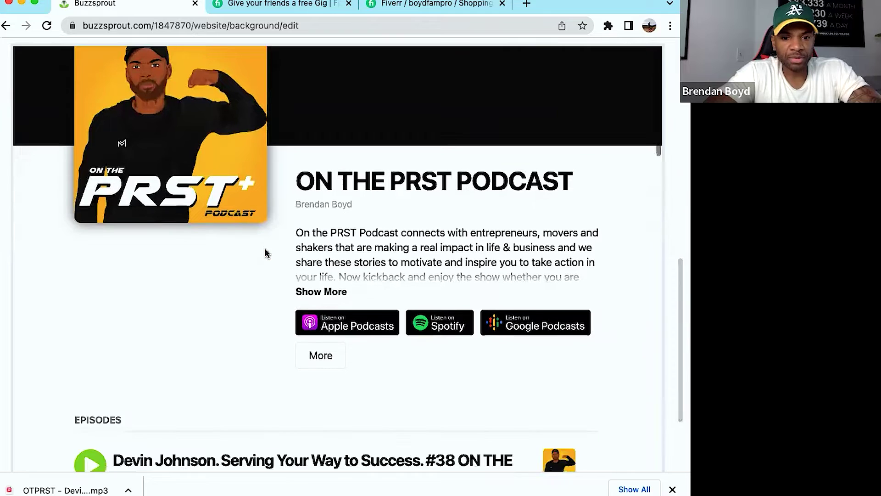
{"action": "scroll", "coordinate": [266, 252], "scroll_direction": "up", "scroll_amount": 2}
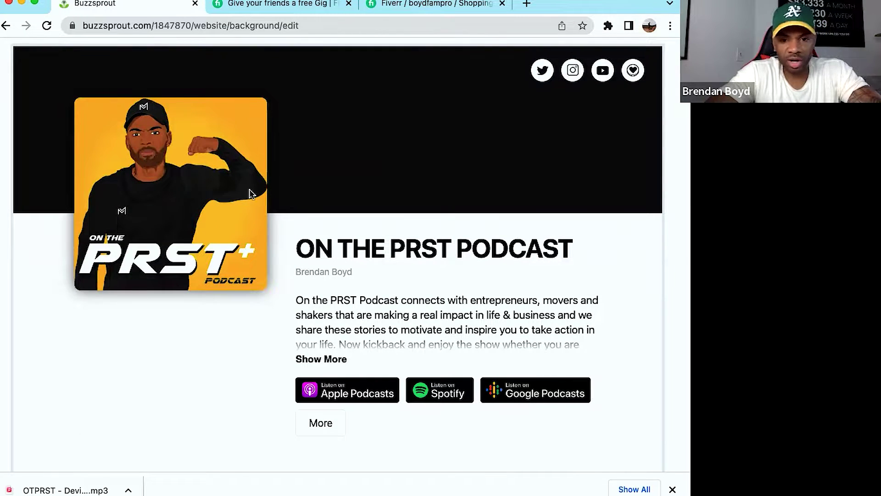
{"action": "scroll", "coordinate": [403, 299], "scroll_direction": "down", "scroll_amount": 3}
{"action": "scroll", "coordinate": [333, 272], "scroll_direction": "down", "scroll_amount": 1}
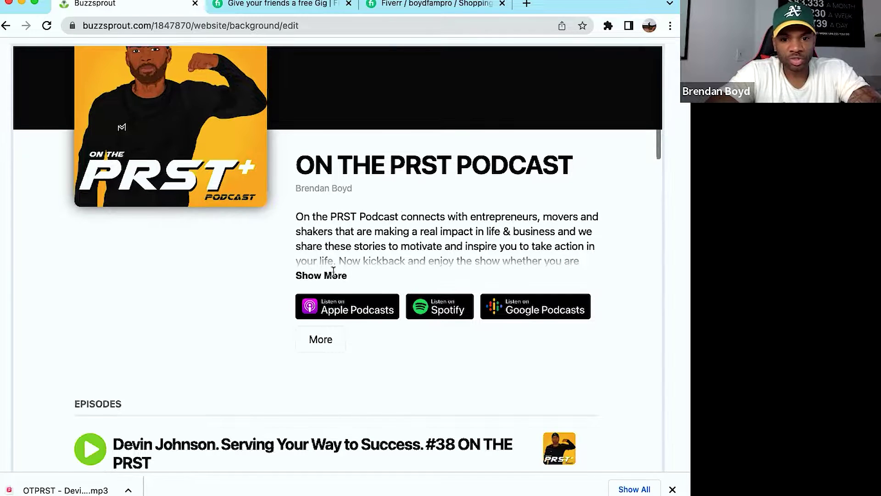
{"action": "left_click", "coordinate": [334, 272]}
{"action": "scroll", "coordinate": [333, 272], "scroll_direction": "down", "scroll_amount": 2}
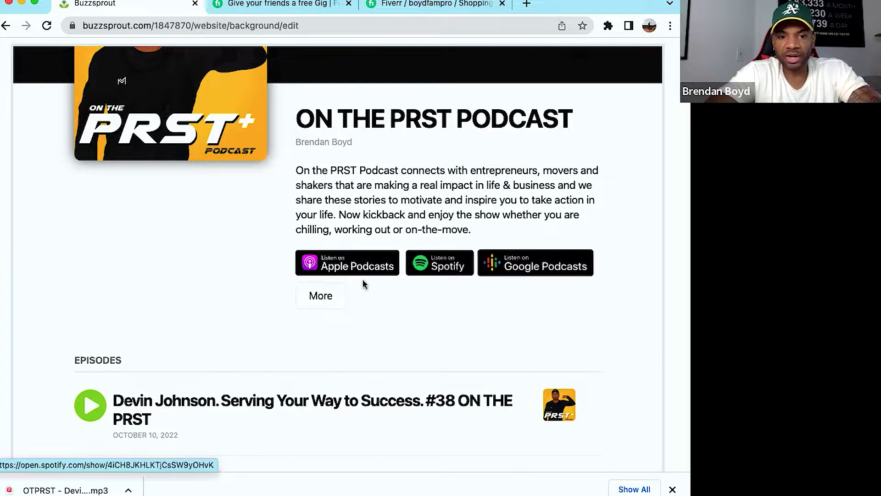
{"action": "left_click", "coordinate": [323, 298]}
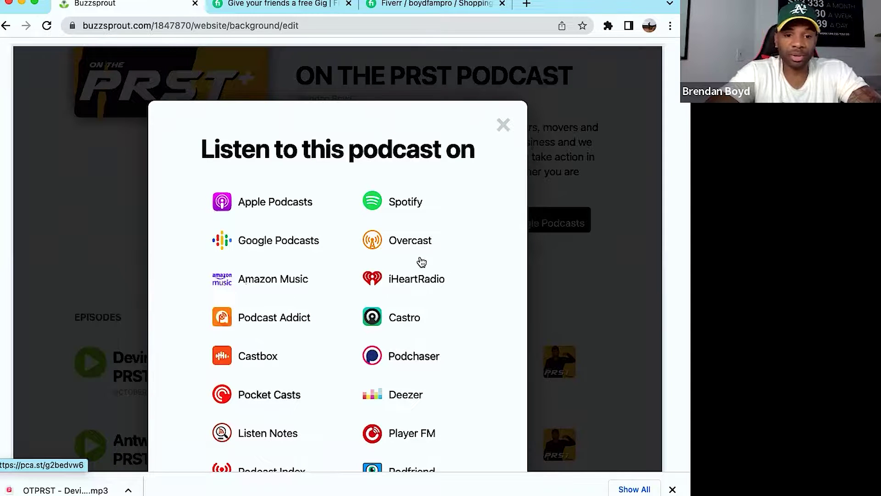
Step: Close the listening platforms list and scroll through the past episodes in the preview
{"action": "left_click", "coordinate": [504, 123]}
{"action": "scroll", "coordinate": [390, 224], "scroll_direction": "down", "scroll_amount": 3}
{"action": "scroll", "coordinate": [390, 223], "scroll_direction": "down", "scroll_amount": 3}
{"action": "scroll", "coordinate": [390, 223], "scroll_direction": "down", "scroll_amount": 3}
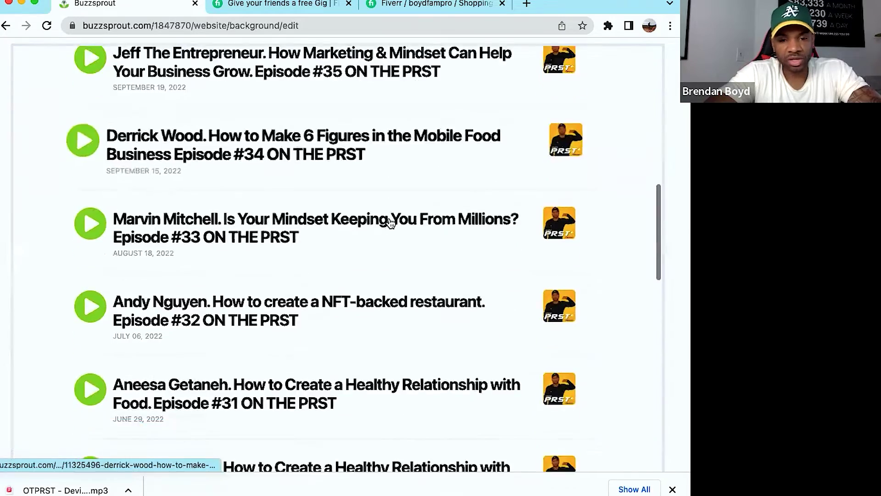
{"action": "scroll", "coordinate": [390, 223], "scroll_direction": "down", "scroll_amount": 3}
{"action": "scroll", "coordinate": [390, 223], "scroll_direction": "down", "scroll_amount": 3}
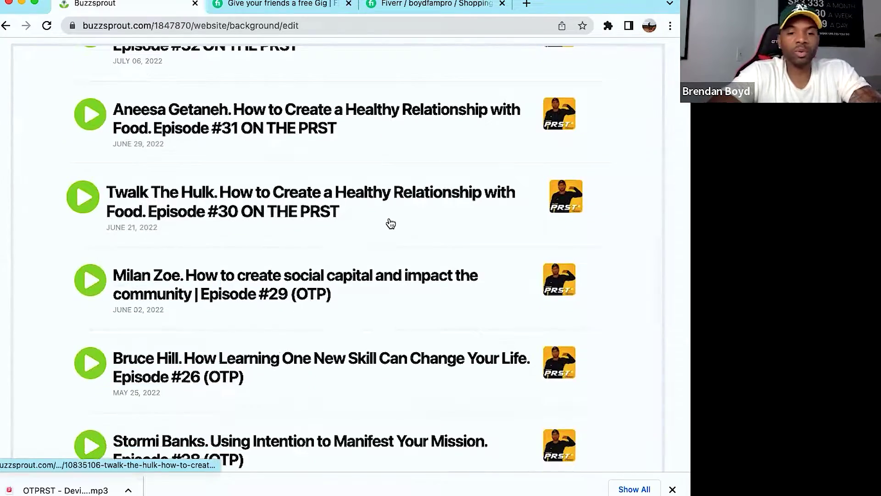
{"action": "scroll", "coordinate": [390, 224], "scroll_direction": "down", "scroll_amount": 3}
{"action": "scroll", "coordinate": [390, 224], "scroll_direction": "down", "scroll_amount": 2}
{"action": "scroll", "coordinate": [391, 223], "scroll_direction": "down", "scroll_amount": 3}
Step: Go back to the audio player embed page with the per-episode player
{"action": "scroll", "coordinate": [389, 223], "scroll_direction": "up", "scroll_amount": 5}
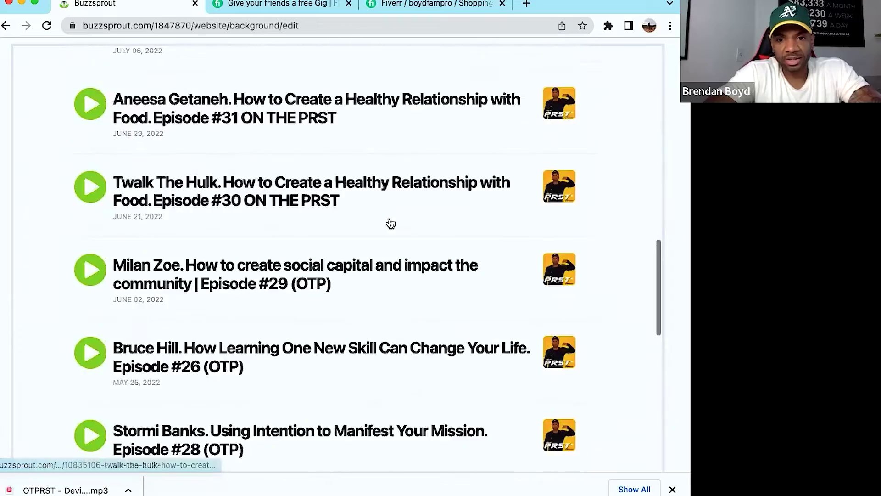
{"action": "scroll", "coordinate": [388, 222], "scroll_direction": "up", "scroll_amount": 7}
{"action": "scroll", "coordinate": [388, 222], "scroll_direction": "up", "scroll_amount": 10}
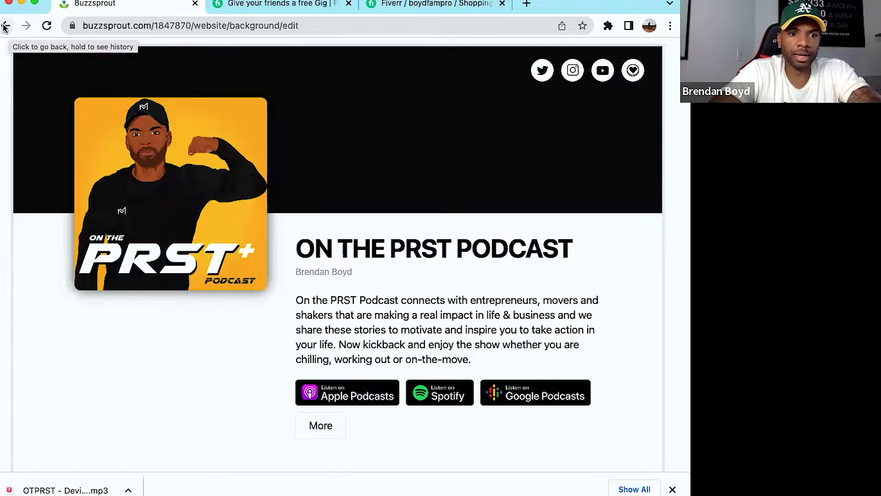
{"action": "left_click", "coordinate": [5, 27]}
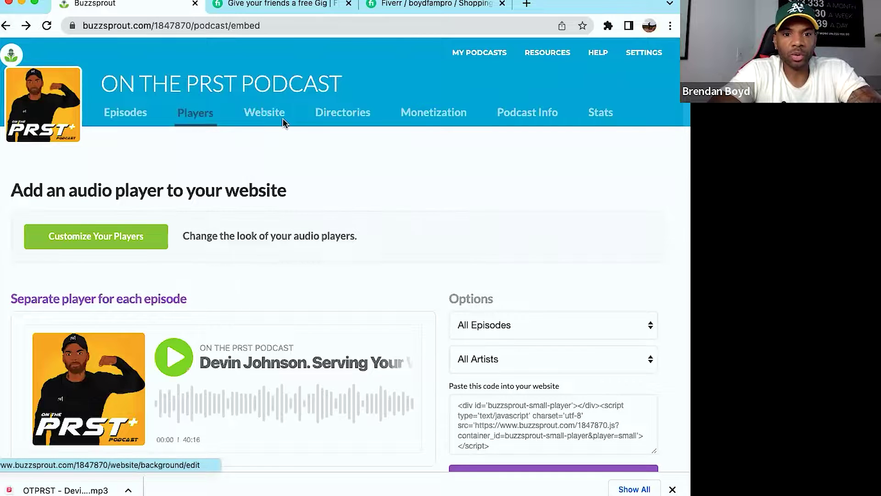
Step: Open the Directories page and scroll through the podcast directory cards
{"action": "left_click", "coordinate": [337, 114]}
{"action": "scroll", "coordinate": [280, 223], "scroll_direction": "down", "scroll_amount": 2}
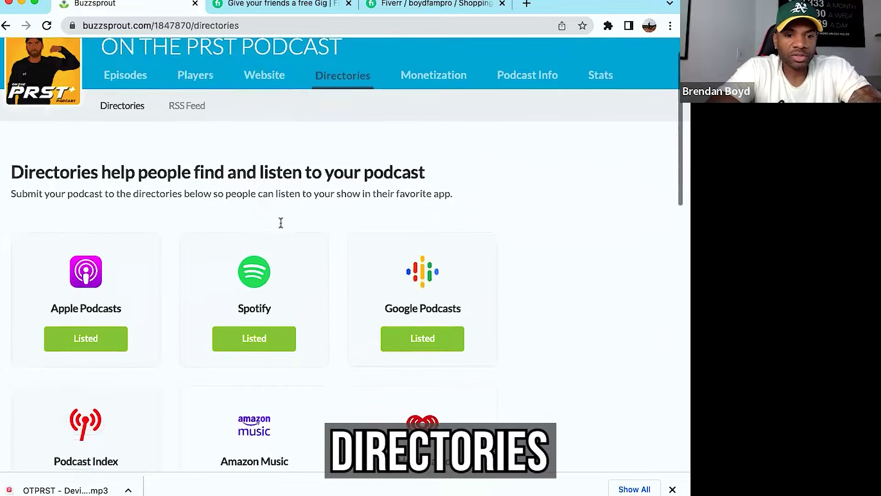
{"action": "scroll", "coordinate": [281, 223], "scroll_direction": "down", "scroll_amount": 1}
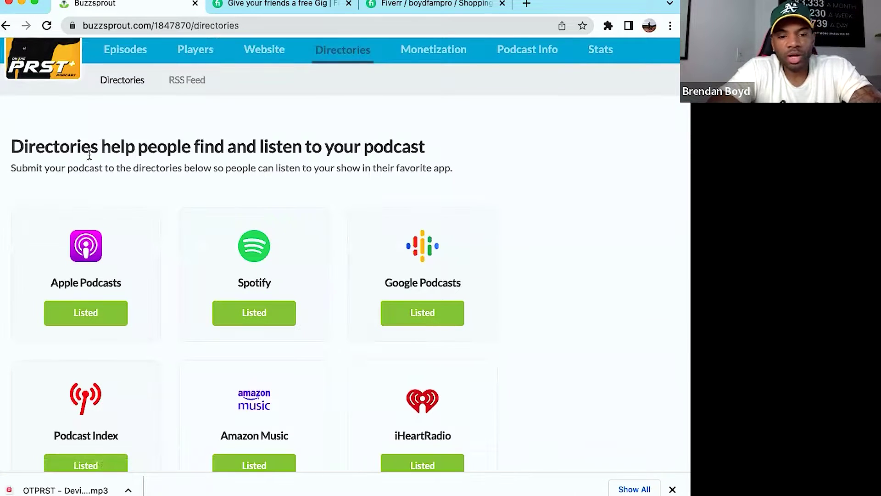
{"action": "scroll", "coordinate": [90, 156], "scroll_direction": "down", "scroll_amount": 3}
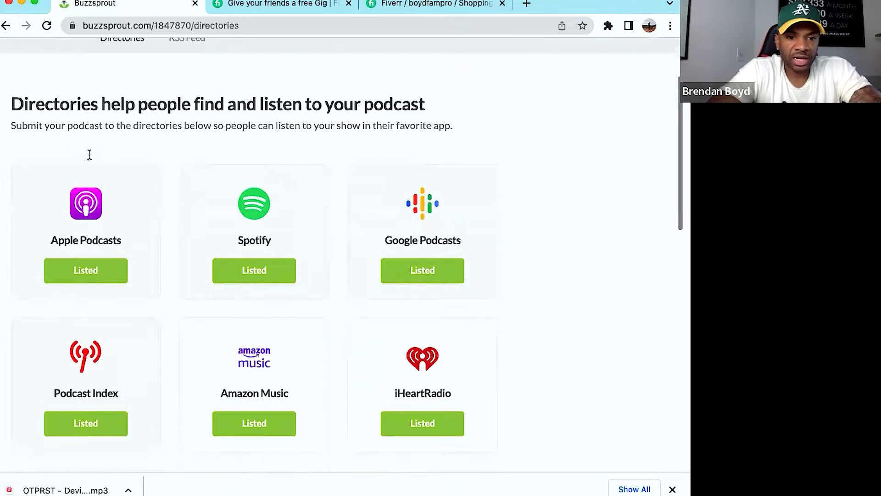
{"action": "scroll", "coordinate": [370, 247], "scroll_direction": "down", "scroll_amount": 2}
{"action": "scroll", "coordinate": [372, 248], "scroll_direction": "down", "scroll_amount": 4}
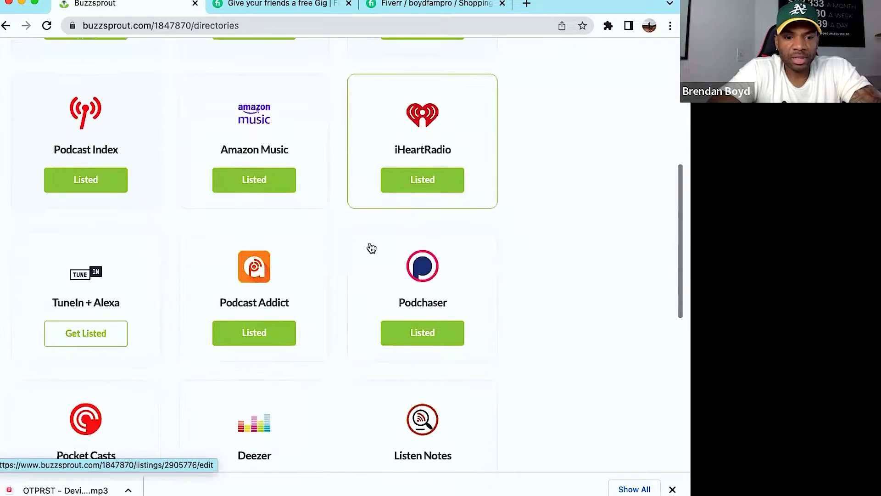
{"action": "scroll", "coordinate": [371, 248], "scroll_direction": "down", "scroll_amount": 4}
{"action": "scroll", "coordinate": [371, 248], "scroll_direction": "down", "scroll_amount": 2}
{"action": "scroll", "coordinate": [371, 248], "scroll_direction": "down", "scroll_amount": 2}
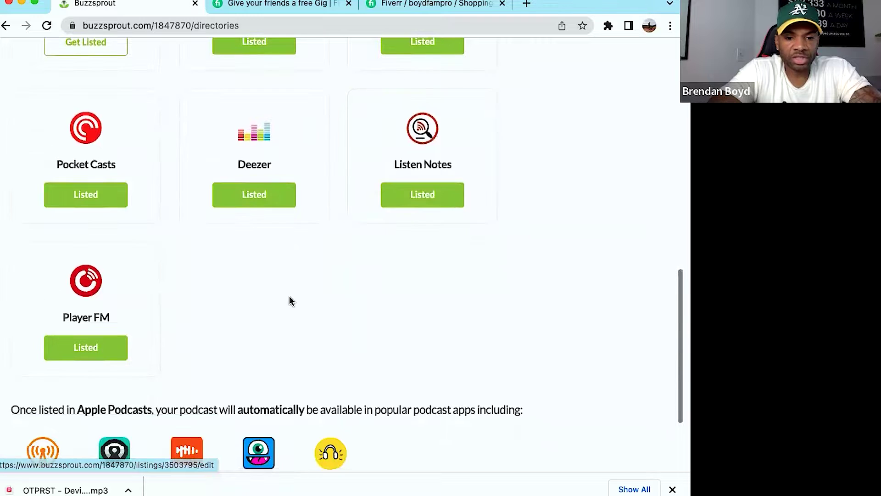
{"action": "scroll", "coordinate": [290, 301], "scroll_direction": "down", "scroll_amount": 3}
{"action": "scroll", "coordinate": [289, 301], "scroll_direction": "up", "scroll_amount": 1}
{"action": "scroll", "coordinate": [289, 301], "scroll_direction": "up", "scroll_amount": 10}
{"action": "scroll", "coordinate": [289, 301], "scroll_direction": "up", "scroll_amount": 5}
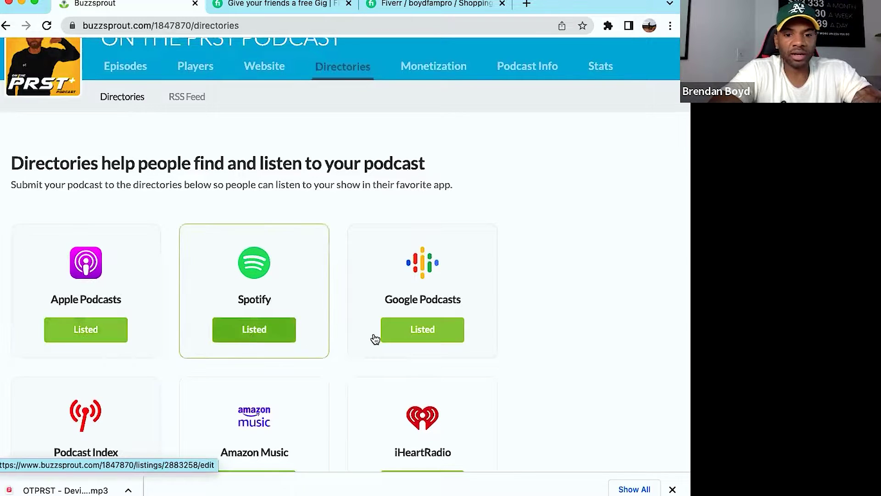
Step: Finish reviewing the directory cards and open the Apple Podcasts listing instructions
{"action": "scroll", "coordinate": [330, 329], "scroll_direction": "down", "scroll_amount": 3}
{"action": "scroll", "coordinate": [329, 325], "scroll_direction": "down", "scroll_amount": 5}
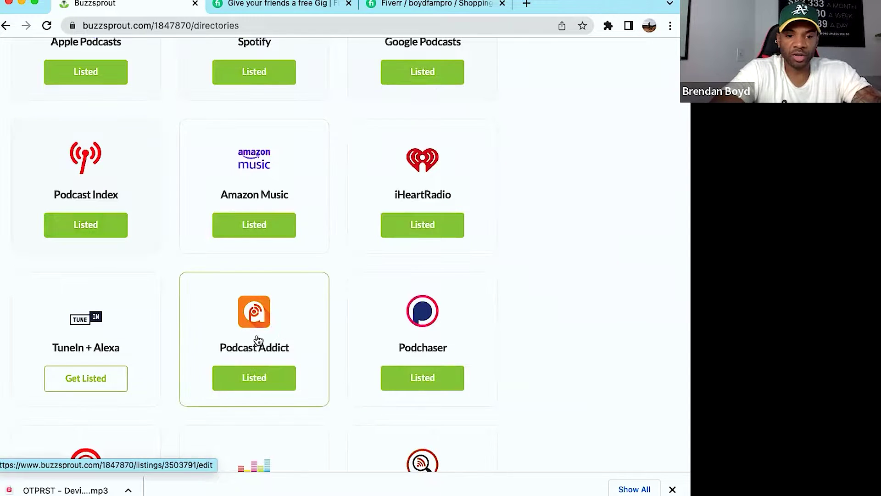
{"action": "scroll", "coordinate": [257, 338], "scroll_direction": "down", "scroll_amount": 5}
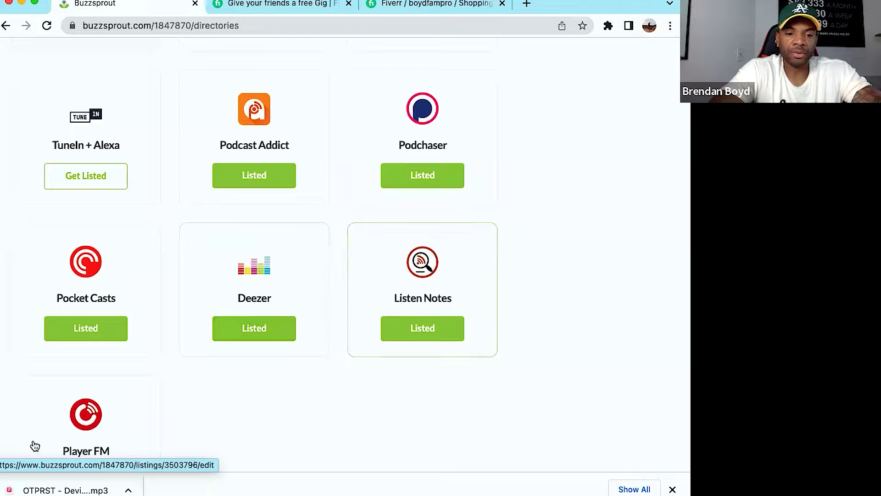
{"action": "scroll", "coordinate": [118, 411], "scroll_direction": "down", "scroll_amount": 1}
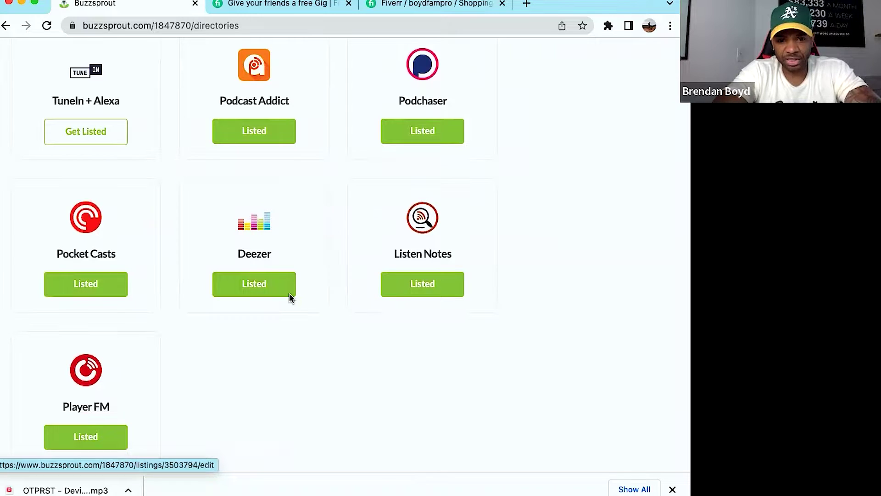
{"action": "scroll", "coordinate": [289, 293], "scroll_direction": "up", "scroll_amount": 1}
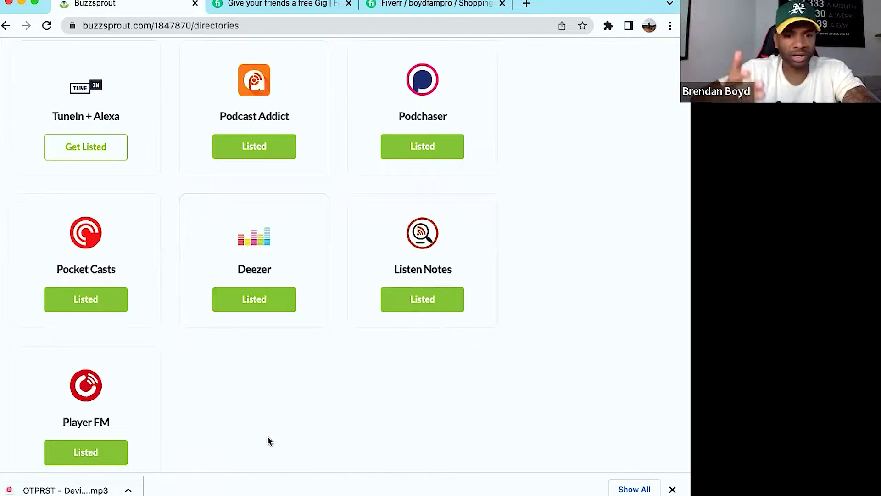
{"action": "scroll", "coordinate": [269, 440], "scroll_direction": "up", "scroll_amount": 5}
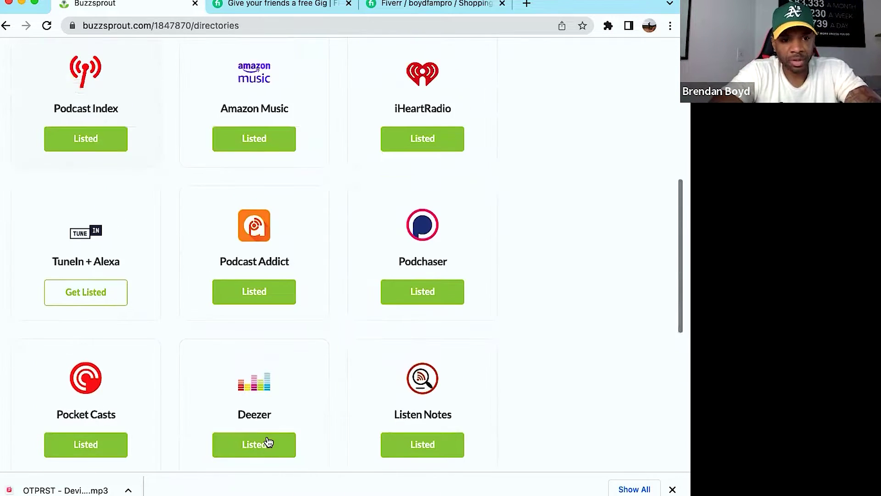
{"action": "scroll", "coordinate": [205, 338], "scroll_direction": "up", "scroll_amount": 10}
{"action": "scroll", "coordinate": [205, 338], "scroll_direction": "up", "scroll_amount": 4}
{"action": "scroll", "coordinate": [205, 338], "scroll_direction": "up", "scroll_amount": 3}
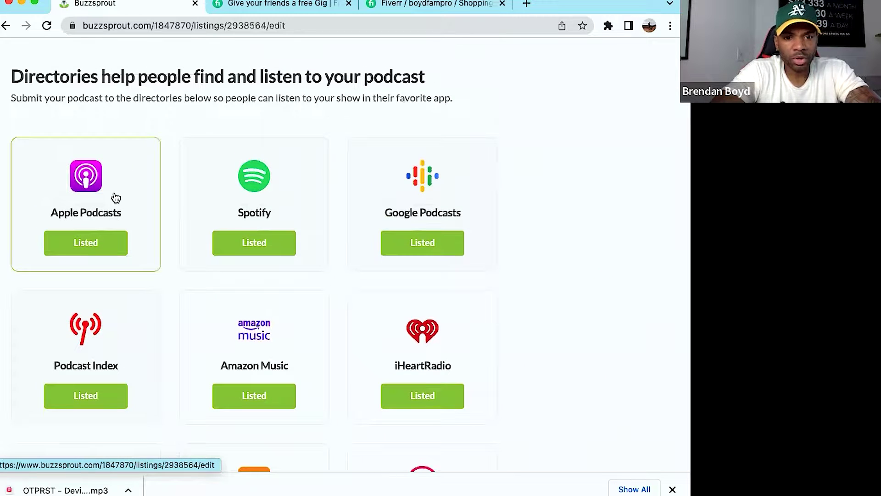
{"action": "left_click", "coordinate": [115, 197]}
Step: Scroll to the RSS feed step and copy the podcast's RSS feed URL
{"action": "scroll", "coordinate": [278, 197], "scroll_direction": "down", "scroll_amount": 1}
{"action": "scroll", "coordinate": [278, 199], "scroll_direction": "down", "scroll_amount": 2}
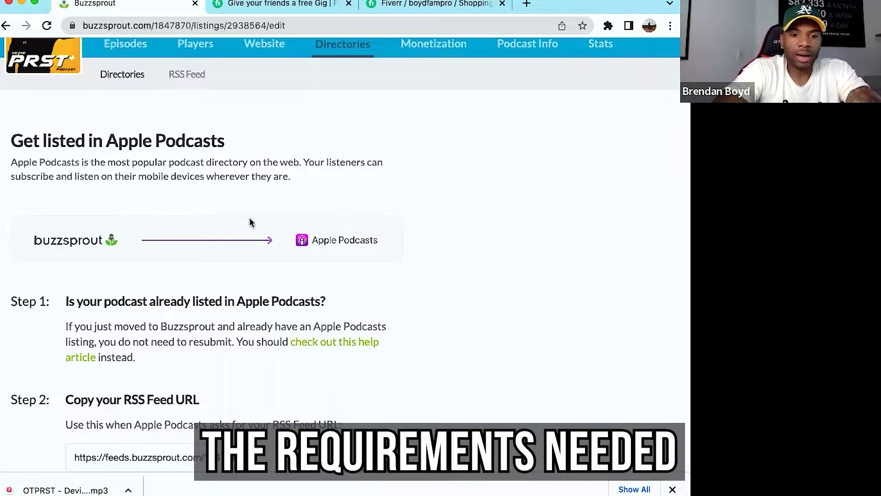
{"action": "scroll", "coordinate": [116, 202], "scroll_direction": "down", "scroll_amount": 1}
{"action": "scroll", "coordinate": [116, 202], "scroll_direction": "down", "scroll_amount": 2}
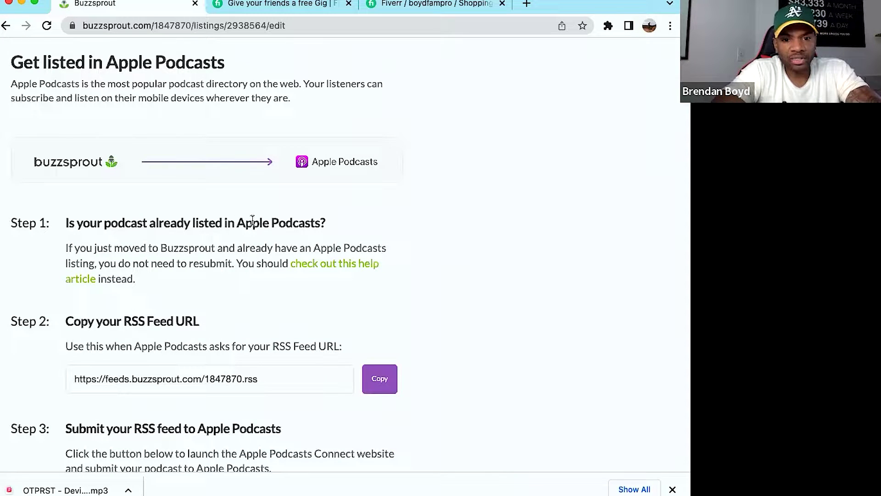
{"action": "scroll", "coordinate": [266, 225], "scroll_direction": "down", "scroll_amount": 1}
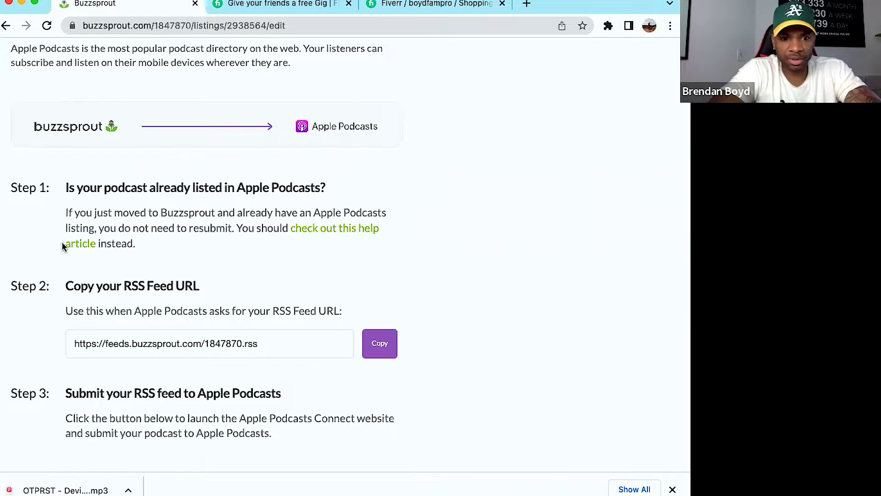
{"action": "scroll", "coordinate": [64, 246], "scroll_direction": "down", "scroll_amount": 1}
{"action": "scroll", "coordinate": [64, 245], "scroll_direction": "down", "scroll_amount": 4}
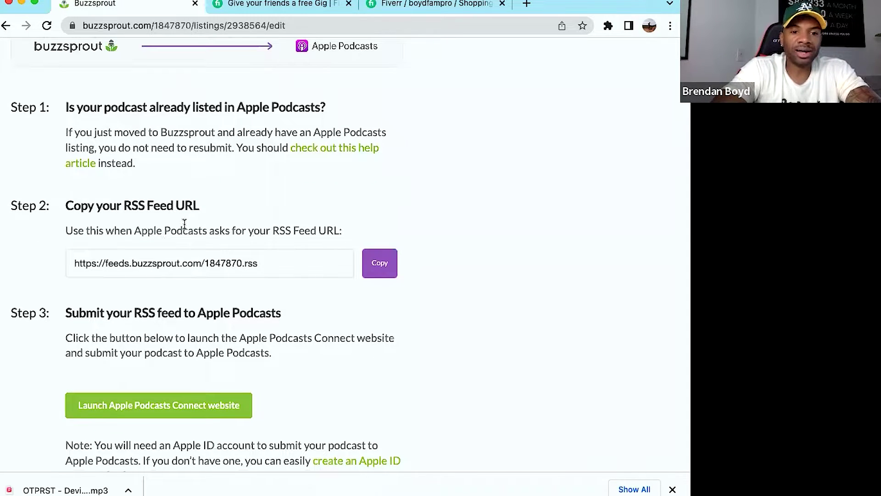
{"action": "left_click", "coordinate": [387, 272]}
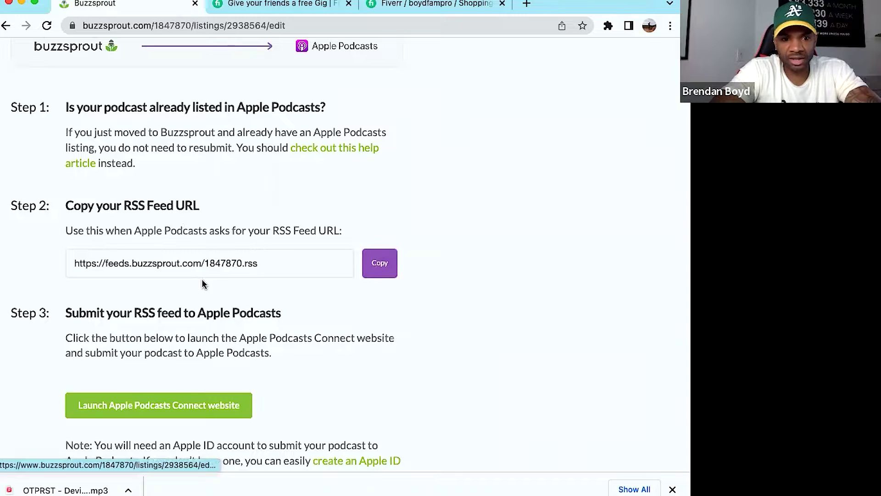
Step: Read through the rest of the Apple Podcasts listing instructions
{"action": "scroll", "coordinate": [206, 275], "scroll_direction": "down", "scroll_amount": 3}
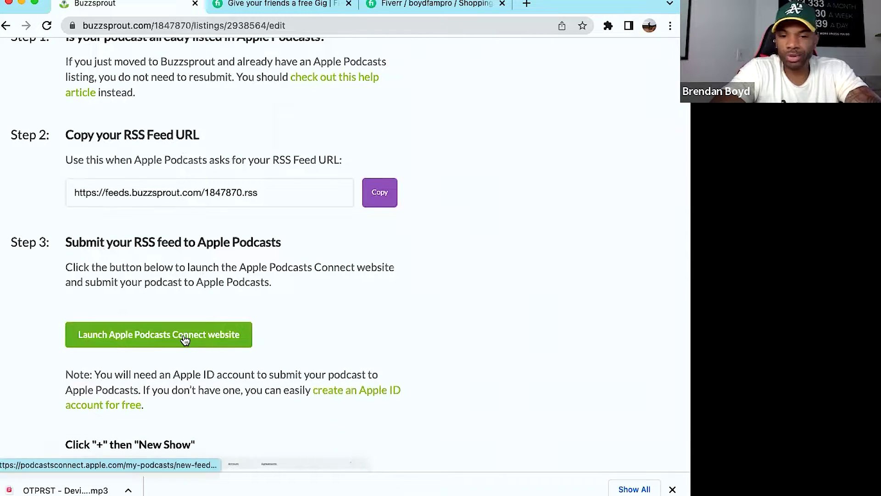
{"action": "scroll", "coordinate": [156, 353], "scroll_direction": "down", "scroll_amount": 1}
{"action": "scroll", "coordinate": [158, 321], "scroll_direction": "down", "scroll_amount": 1}
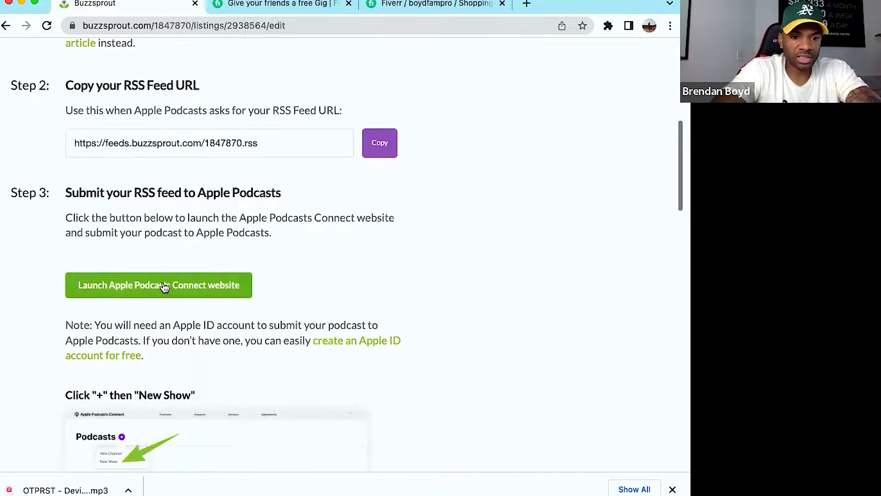
{"action": "scroll", "coordinate": [158, 289], "scroll_direction": "down", "scroll_amount": 8}
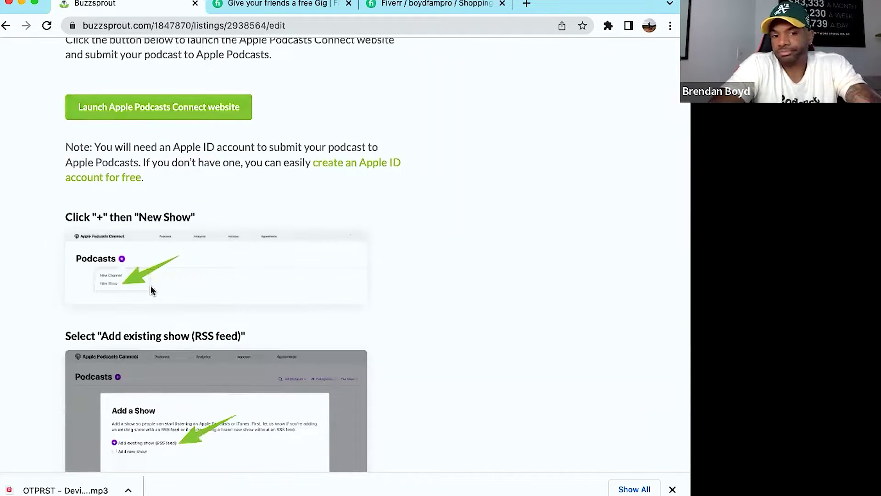
{"action": "scroll", "coordinate": [151, 290], "scroll_direction": "down", "scroll_amount": 10}
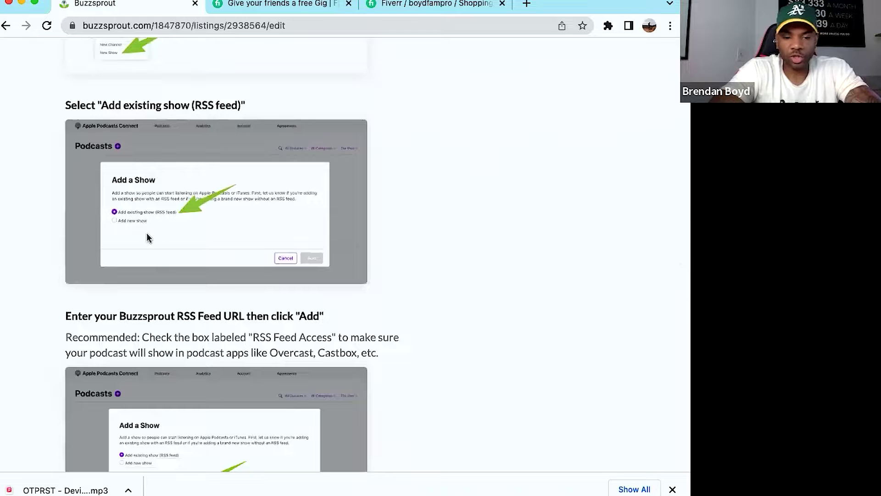
{"action": "scroll", "coordinate": [147, 233], "scroll_direction": "down", "scroll_amount": 5}
{"action": "scroll", "coordinate": [147, 232], "scroll_direction": "down", "scroll_amount": 10}
{"action": "scroll", "coordinate": [147, 233], "scroll_direction": "down", "scroll_amount": 11}
{"action": "scroll", "coordinate": [147, 233], "scroll_direction": "down", "scroll_amount": 8}
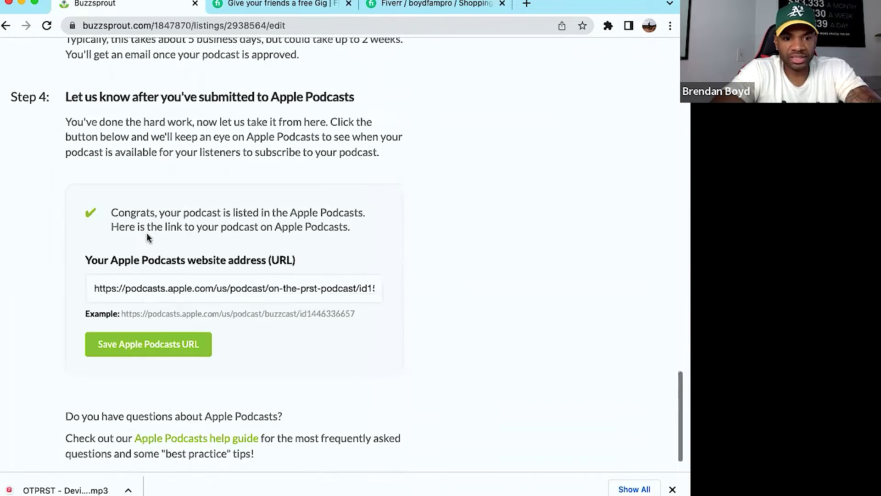
{"action": "scroll", "coordinate": [147, 232], "scroll_direction": "down", "scroll_amount": 2}
{"action": "scroll", "coordinate": [148, 234], "scroll_direction": "up", "scroll_amount": 2}
{"action": "scroll", "coordinate": [148, 236], "scroll_direction": "up", "scroll_amount": 20}
{"action": "scroll", "coordinate": [147, 234], "scroll_direction": "up", "scroll_amount": 10}
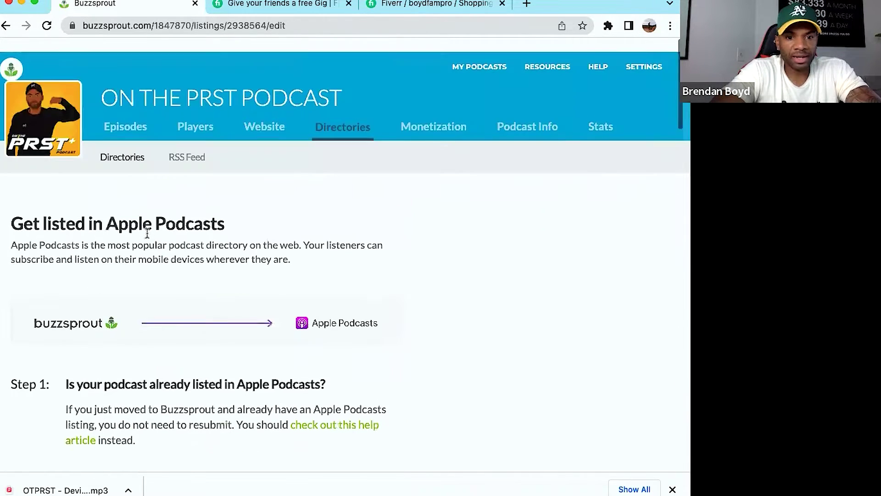
Step: Return to Directories, open the Spotify listing, and view the show on Spotify
{"action": "key", "text": "alt+Left"}
{"action": "left_click", "coordinate": [298, 246]}
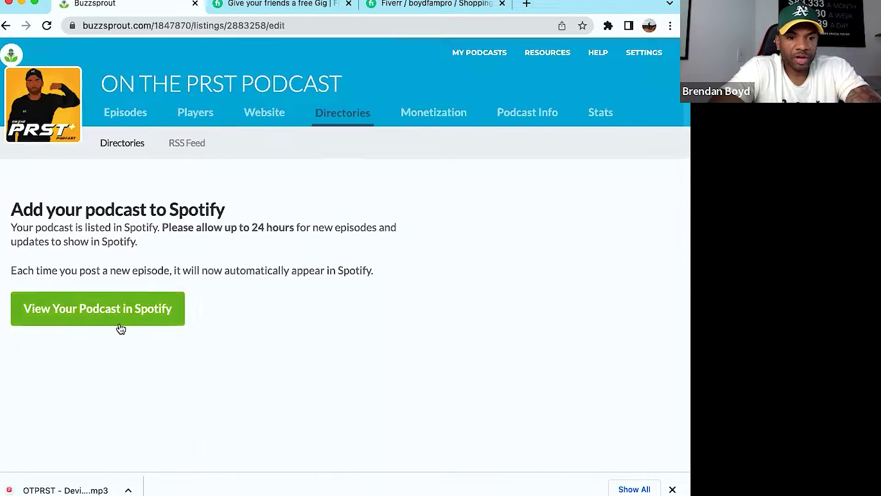
{"action": "left_click", "coordinate": [106, 310]}
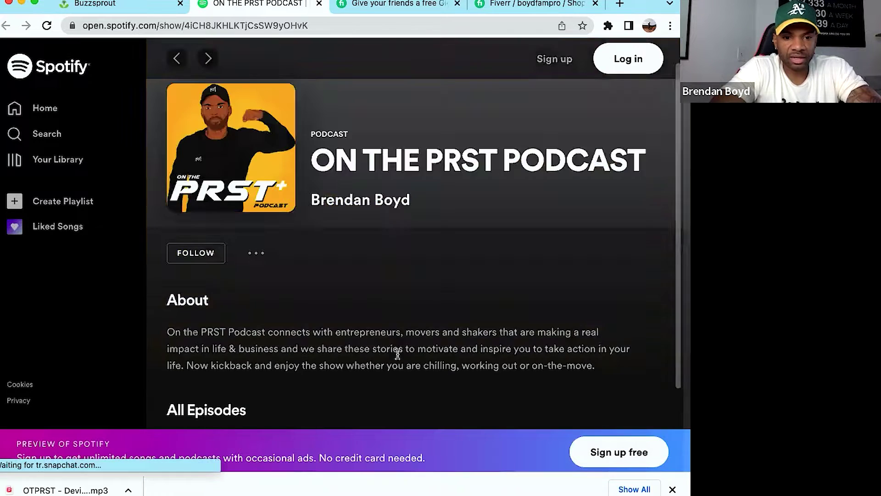
Step: Browse the Spotify show's episodes, then close that tab and return to Buzzsprout Directories
{"action": "scroll", "coordinate": [383, 291], "scroll_direction": "down", "scroll_amount": 1}
{"action": "scroll", "coordinate": [387, 295], "scroll_direction": "down", "scroll_amount": 10}
{"action": "scroll", "coordinate": [387, 295], "scroll_direction": "down", "scroll_amount": 5}
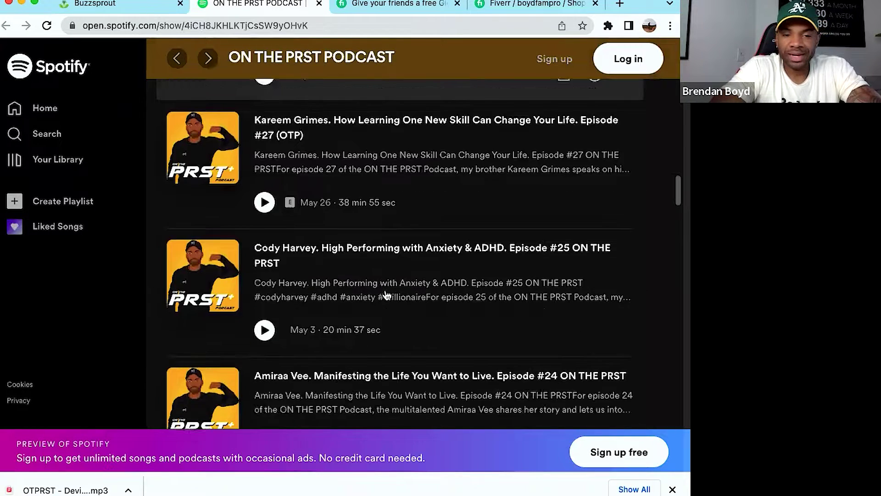
{"action": "scroll", "coordinate": [386, 295], "scroll_direction": "down", "scroll_amount": 3}
{"action": "scroll", "coordinate": [387, 295], "scroll_direction": "down", "scroll_amount": 5}
{"action": "scroll", "coordinate": [387, 295], "scroll_direction": "up", "scroll_amount": 5}
{"action": "scroll", "coordinate": [387, 296], "scroll_direction": "up", "scroll_amount": 10}
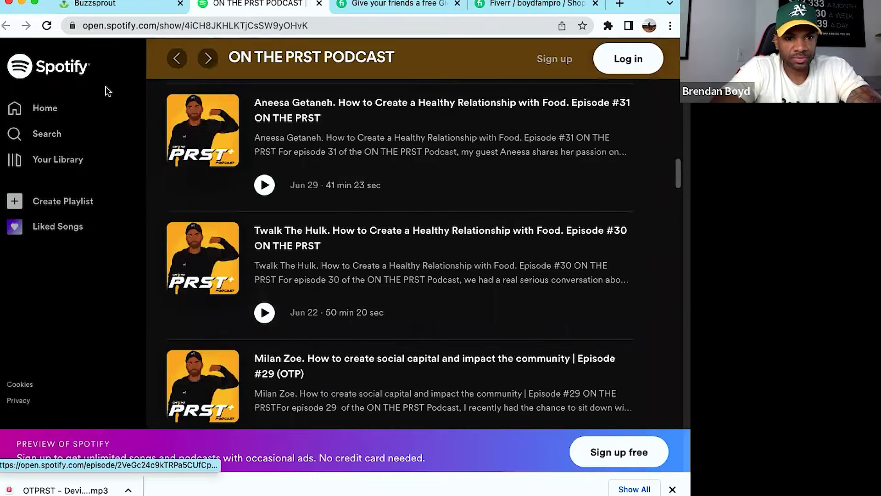
{"action": "left_click", "coordinate": [318, 4]}
{"action": "left_click", "coordinate": [4, 27]}
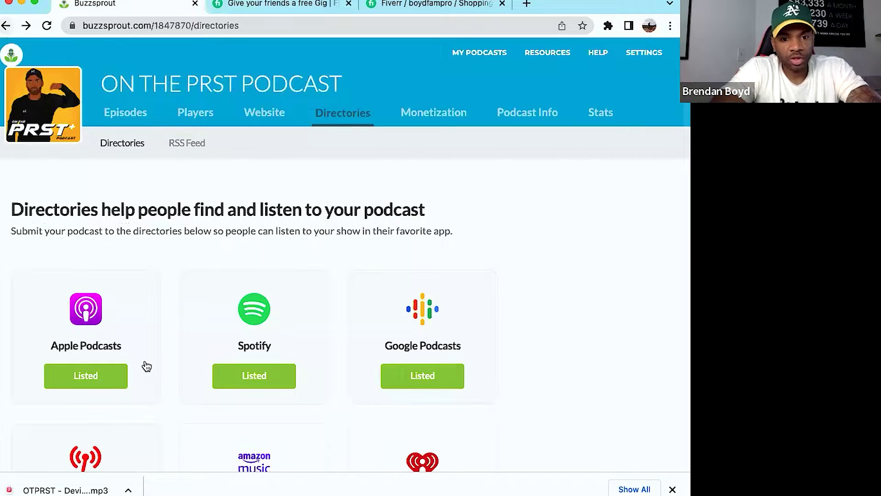
Step: Scroll through the directory cards showing where the podcast is listed
{"action": "scroll", "coordinate": [146, 366], "scroll_direction": "down", "scroll_amount": 2}
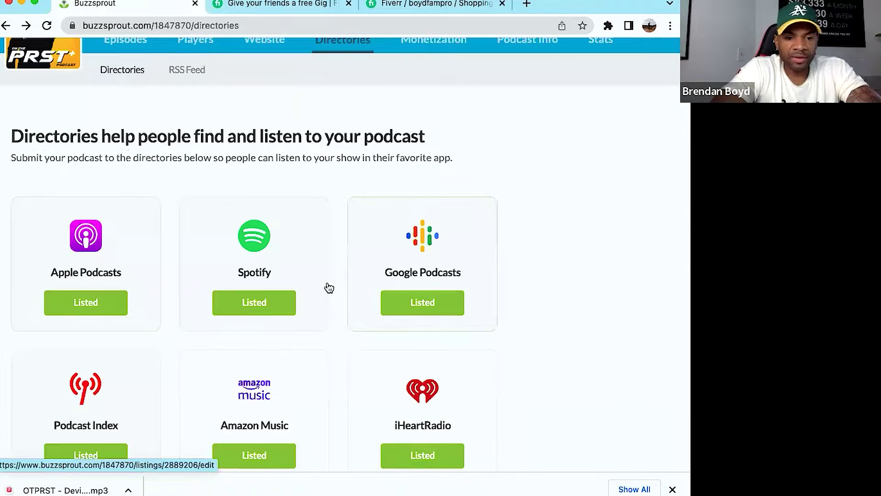
{"action": "scroll", "coordinate": [329, 287], "scroll_direction": "down", "scroll_amount": 6}
{"action": "scroll", "coordinate": [341, 388], "scroll_direction": "down", "scroll_amount": 2}
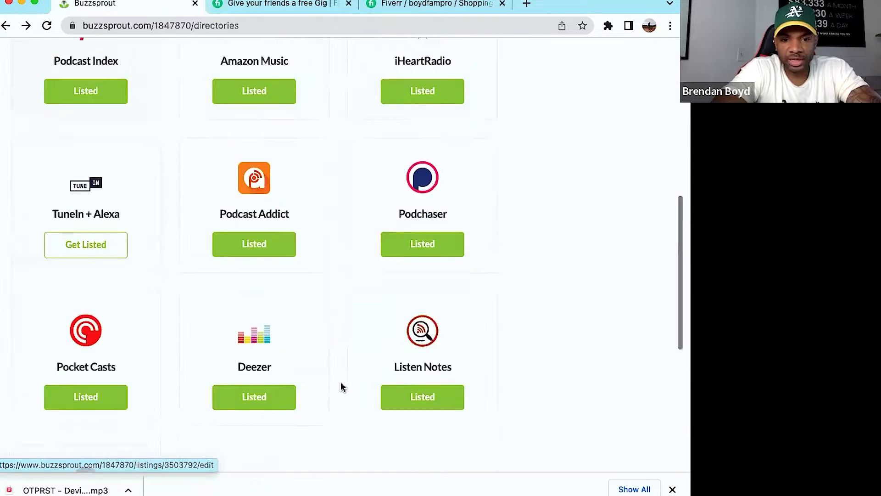
{"action": "scroll", "coordinate": [338, 275], "scroll_direction": "down", "scroll_amount": 2}
{"action": "scroll", "coordinate": [276, 303], "scroll_direction": "down", "scroll_amount": 3}
{"action": "scroll", "coordinate": [272, 304], "scroll_direction": "down", "scroll_amount": 3}
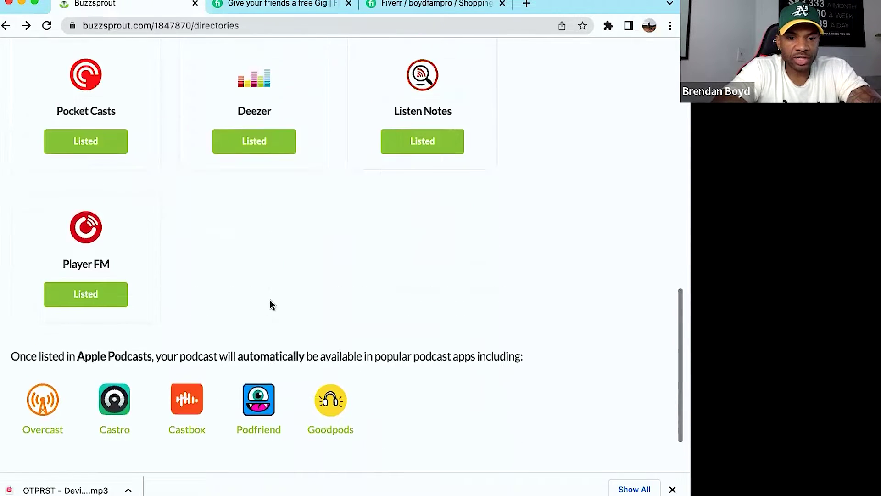
{"action": "scroll", "coordinate": [271, 303], "scroll_direction": "up", "scroll_amount": 5}
{"action": "scroll", "coordinate": [270, 304], "scroll_direction": "up", "scroll_amount": 10}
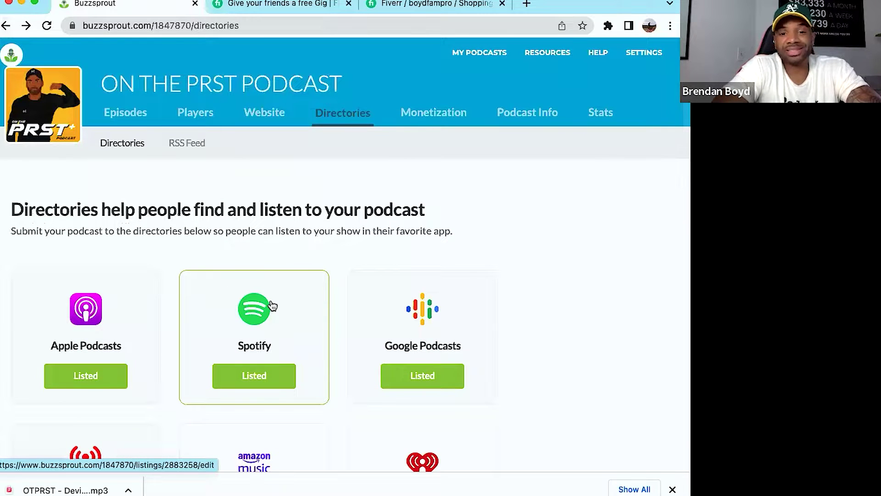
Step: Open Monetization and check whether the podcast qualifies for Buzzsprout Ads
{"action": "left_click", "coordinate": [417, 116]}
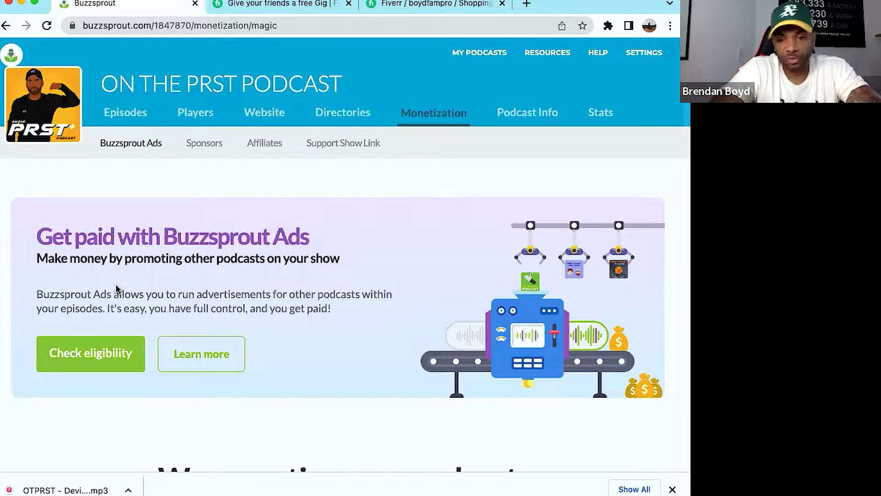
{"action": "scroll", "coordinate": [151, 246], "scroll_direction": "down", "scroll_amount": 3}
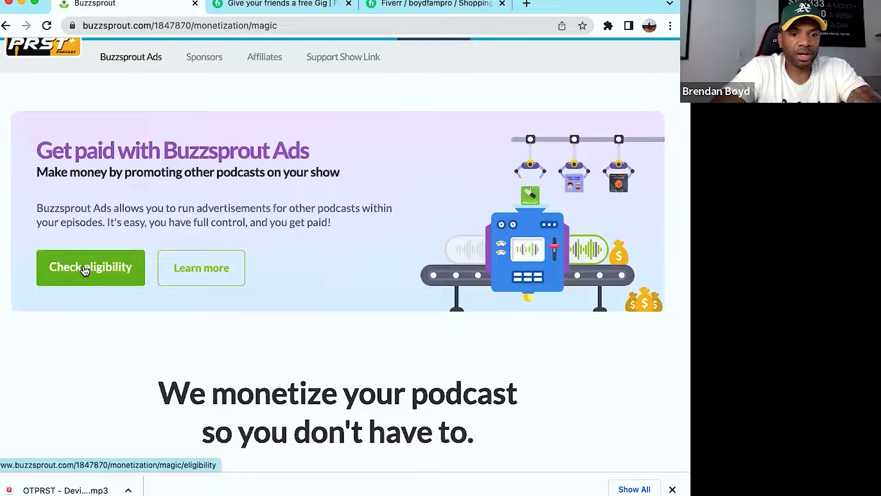
{"action": "left_click", "coordinate": [85, 271]}
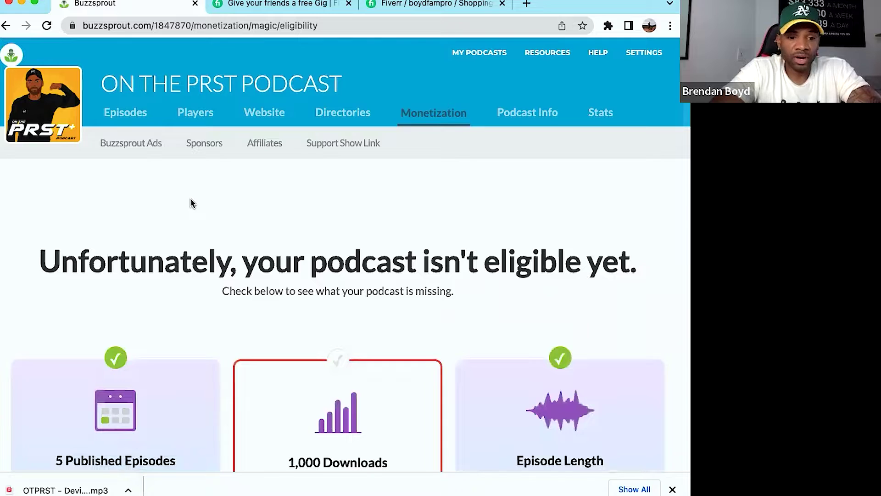
Step: Review the Buzzsprout Ads requirement cards, including the unmet 1,000 downloads requirement
{"action": "scroll", "coordinate": [138, 252], "scroll_direction": "down", "scroll_amount": 5}
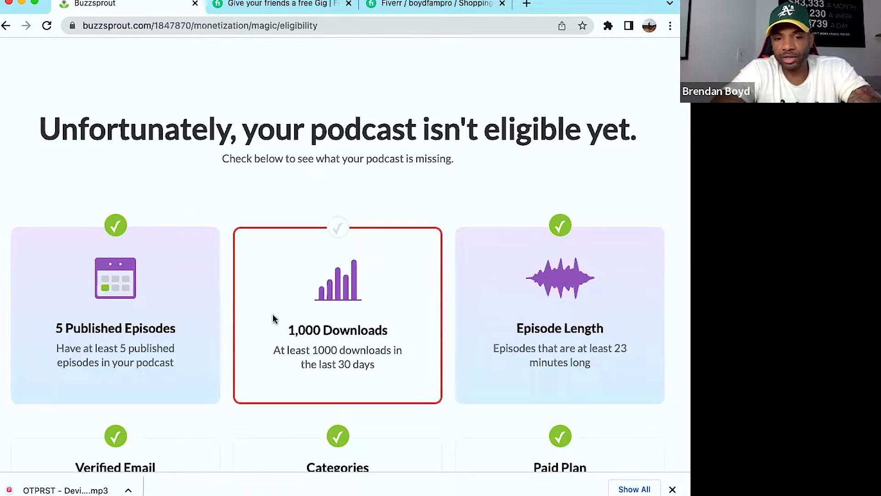
{"action": "scroll", "coordinate": [532, 241], "scroll_direction": "down", "scroll_amount": 2}
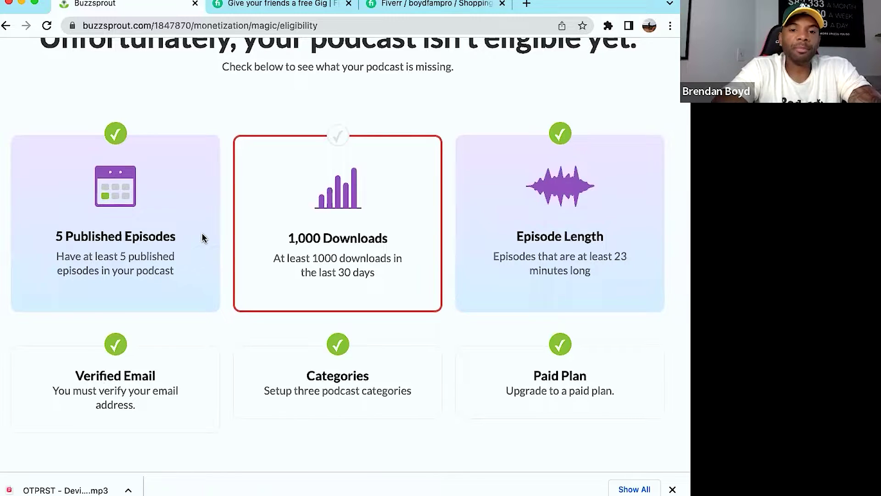
{"action": "scroll", "coordinate": [262, 314], "scroll_direction": "up", "scroll_amount": 2}
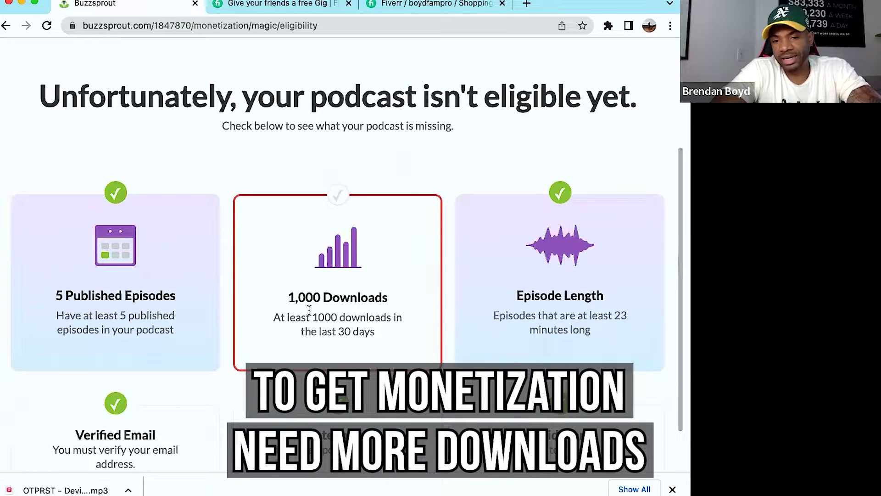
{"action": "scroll", "coordinate": [344, 305], "scroll_direction": "down", "scroll_amount": 3}
{"action": "scroll", "coordinate": [380, 301], "scroll_direction": "up", "scroll_amount": 2}
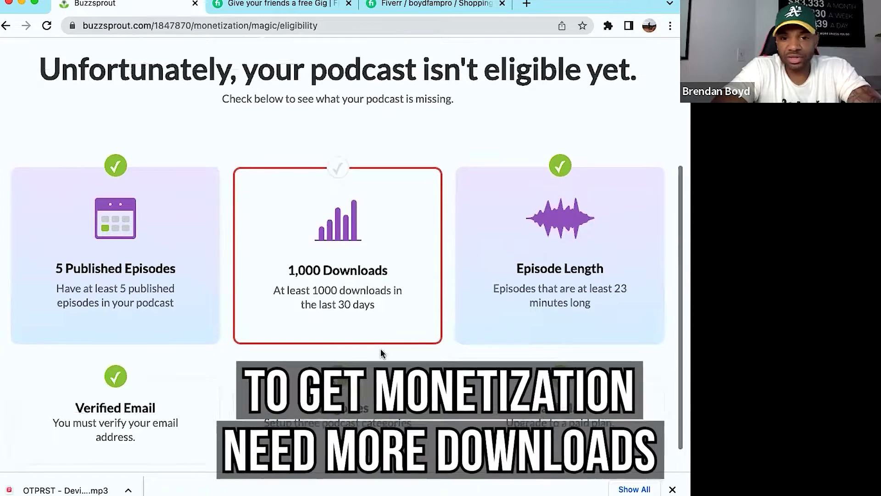
{"action": "scroll", "coordinate": [381, 353], "scroll_direction": "up", "scroll_amount": 2}
{"action": "scroll", "coordinate": [349, 248], "scroll_direction": "up", "scroll_amount": 5}
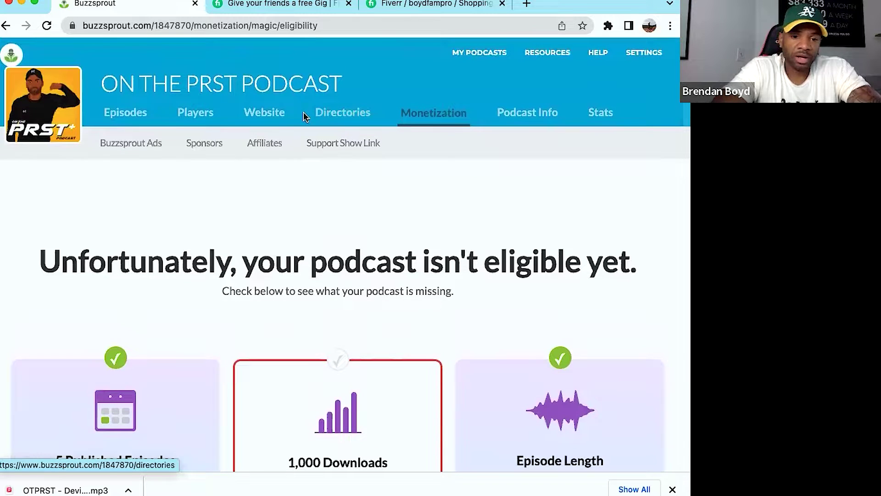
{"action": "scroll", "coordinate": [271, 385], "scroll_direction": "down", "scroll_amount": 2}
{"action": "scroll", "coordinate": [271, 386], "scroll_direction": "up", "scroll_amount": 2}
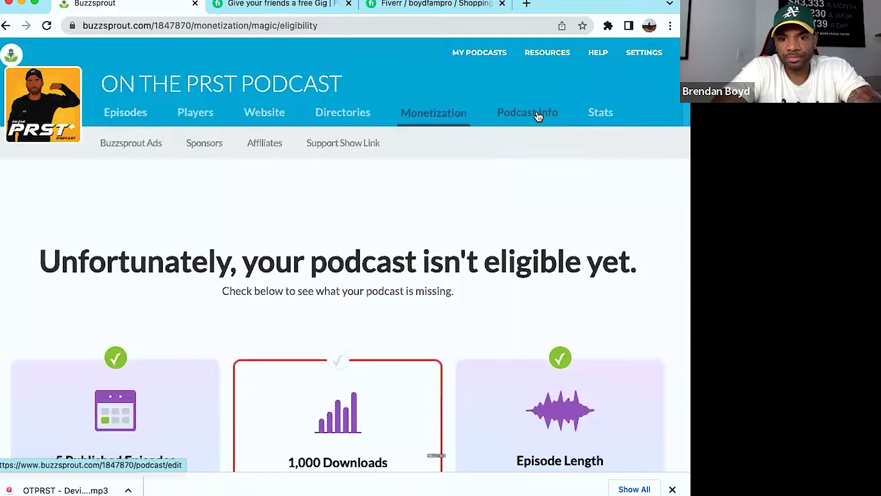
Step: Open the Podcast Info page showing the show's title, description and artwork
{"action": "left_click", "coordinate": [538, 116]}
{"action": "scroll", "coordinate": [283, 251], "scroll_direction": "down", "scroll_amount": 2}
{"action": "scroll", "coordinate": [293, 252], "scroll_direction": "down", "scroll_amount": 1}
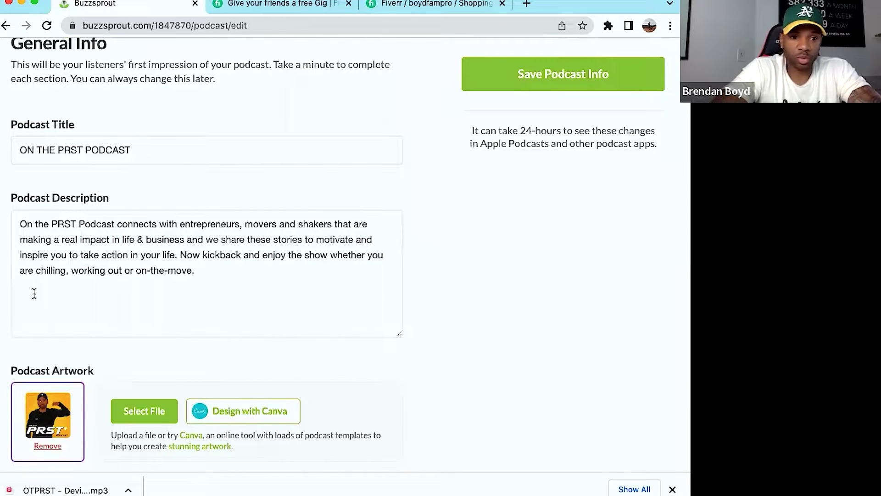
Step: Review the Podcast Info form and save it, keeping categories, language, artist and email
{"action": "scroll", "coordinate": [357, 266], "scroll_direction": "down", "scroll_amount": 3}
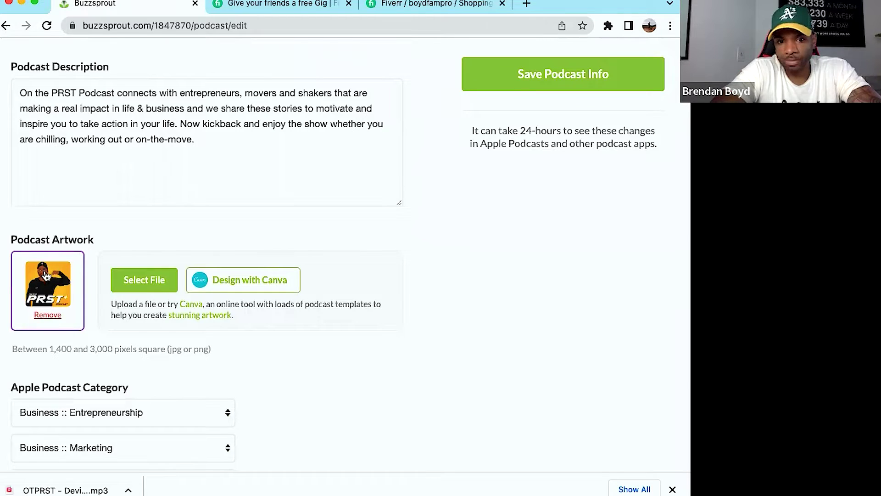
{"action": "scroll", "coordinate": [153, 256], "scroll_direction": "down", "scroll_amount": 1}
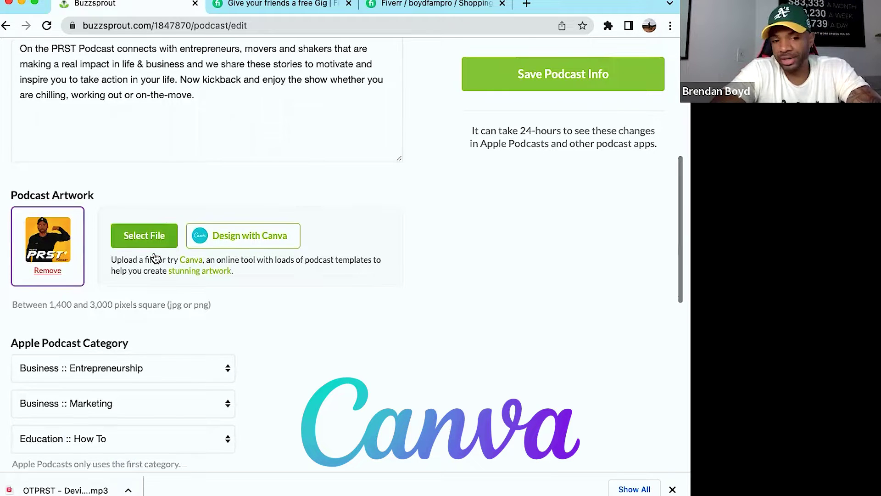
{"action": "scroll", "coordinate": [154, 258], "scroll_direction": "down", "scroll_amount": 3}
{"action": "scroll", "coordinate": [154, 258], "scroll_direction": "down", "scroll_amount": 1}
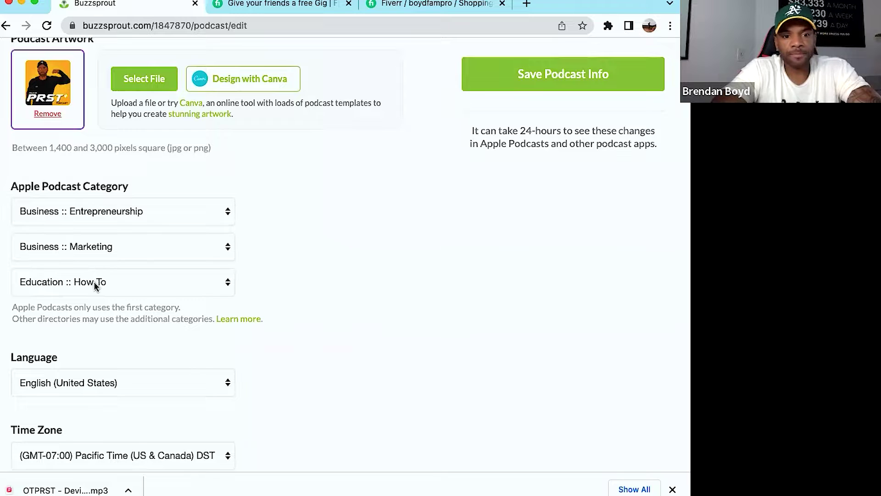
{"action": "scroll", "coordinate": [124, 289], "scroll_direction": "down", "scroll_amount": 1}
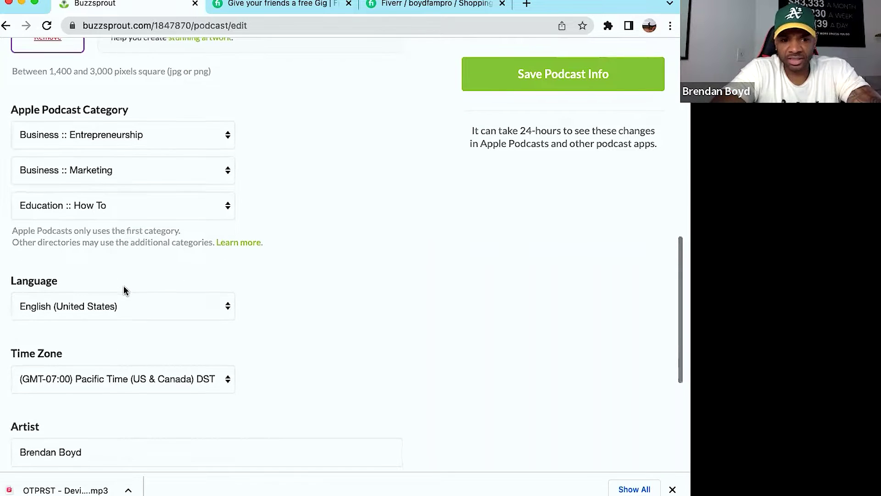
{"action": "scroll", "coordinate": [87, 303], "scroll_direction": "down", "scroll_amount": 1}
{"action": "scroll", "coordinate": [90, 321], "scroll_direction": "down", "scroll_amount": 2}
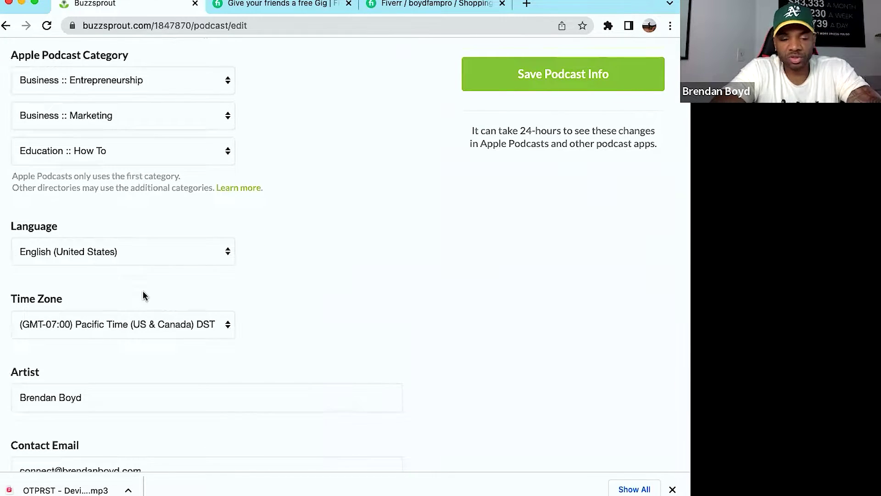
{"action": "scroll", "coordinate": [124, 291], "scroll_direction": "down", "scroll_amount": 3}
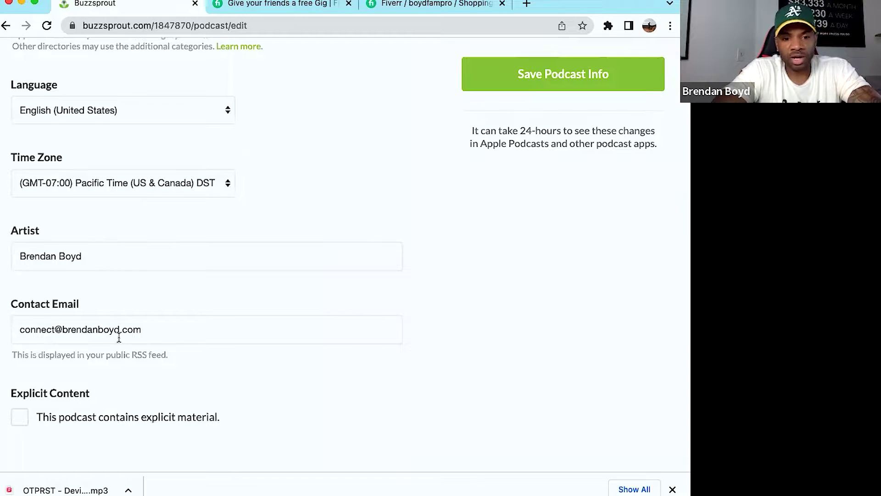
{"action": "scroll", "coordinate": [118, 338], "scroll_direction": "down", "scroll_amount": 1}
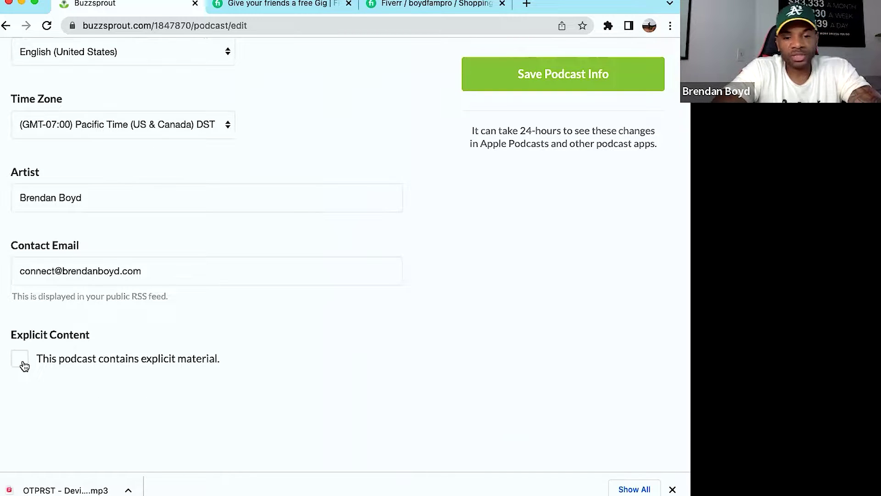
{"action": "scroll", "coordinate": [502, 295], "scroll_direction": "up", "scroll_amount": 5}
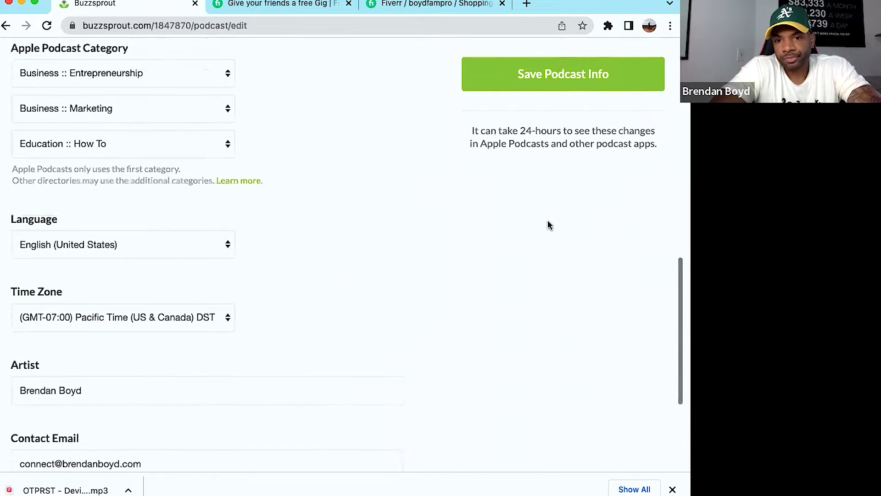
{"action": "scroll", "coordinate": [547, 224], "scroll_direction": "up", "scroll_amount": 2}
{"action": "scroll", "coordinate": [571, 181], "scroll_direction": "up", "scroll_amount": 2}
{"action": "left_click", "coordinate": [572, 75]}
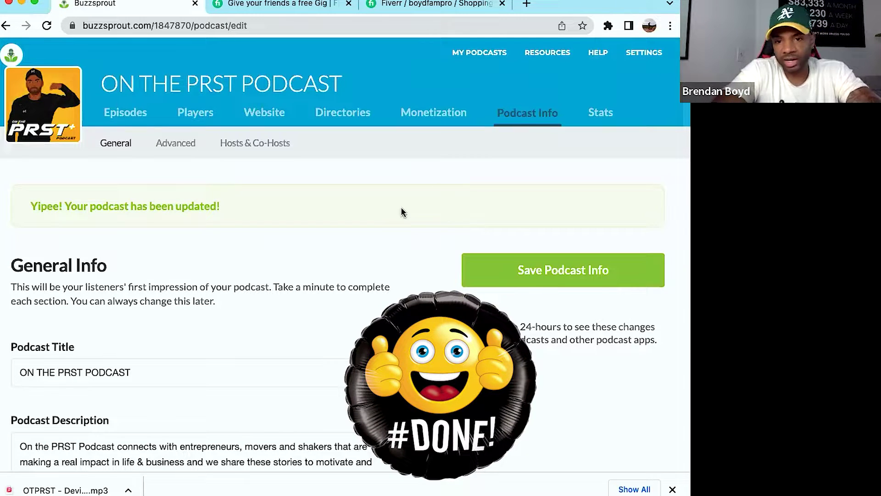
Step: Open the Stats overview (102 downloads in 30 days), then the per-episode download stats
{"action": "left_click", "coordinate": [602, 119]}
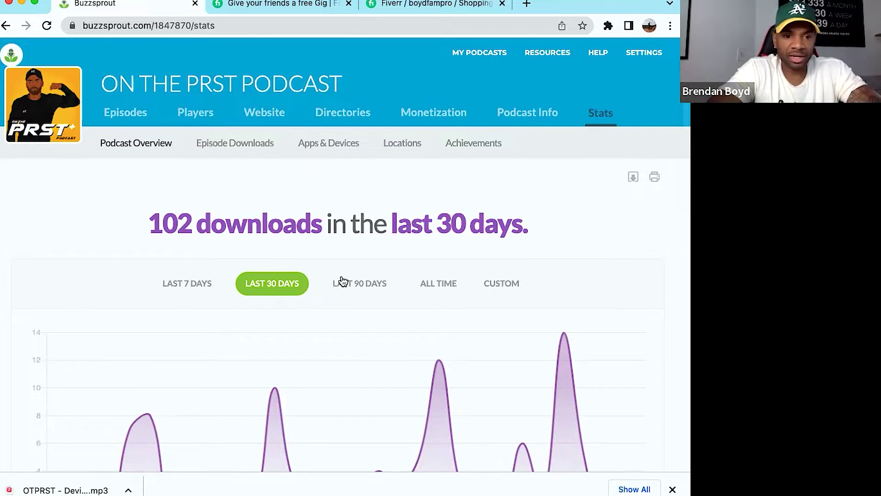
{"action": "scroll", "coordinate": [343, 281], "scroll_direction": "down", "scroll_amount": 2}
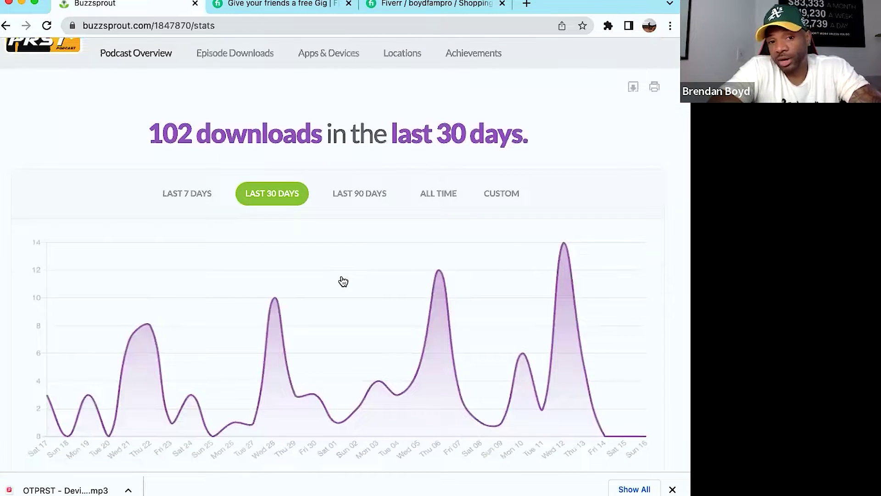
{"action": "scroll", "coordinate": [343, 281], "scroll_direction": "down", "scroll_amount": 2}
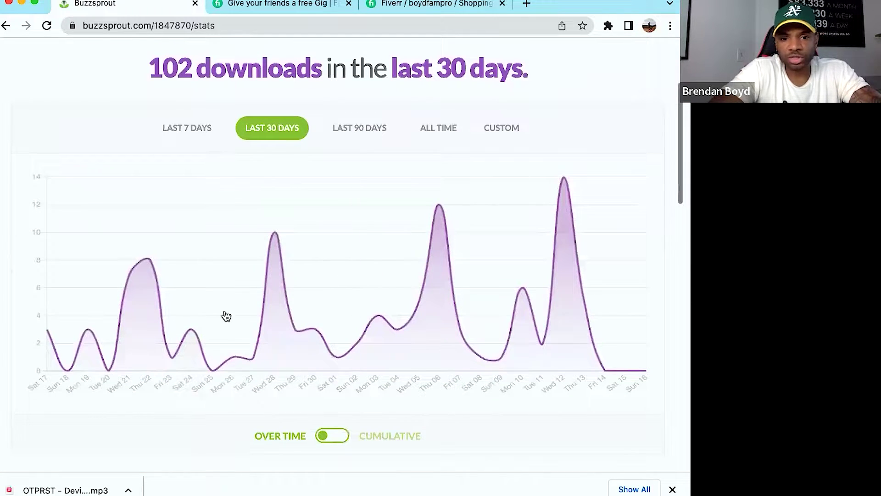
{"action": "scroll", "coordinate": [296, 300], "scroll_direction": "down", "scroll_amount": 1}
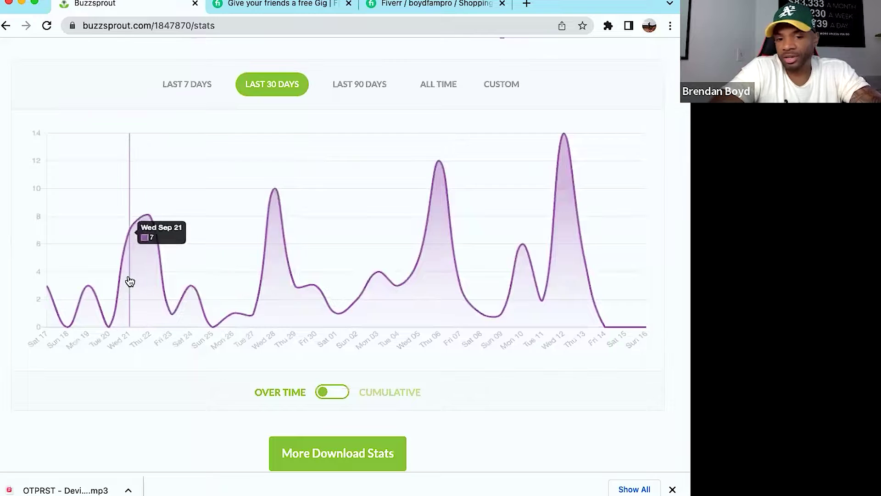
{"action": "scroll", "coordinate": [289, 260], "scroll_direction": "down", "scroll_amount": 5}
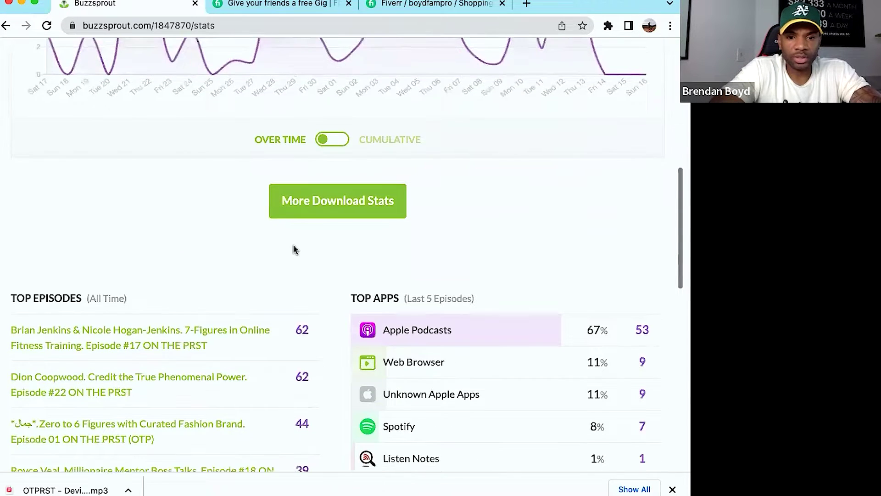
{"action": "left_click", "coordinate": [304, 175]}
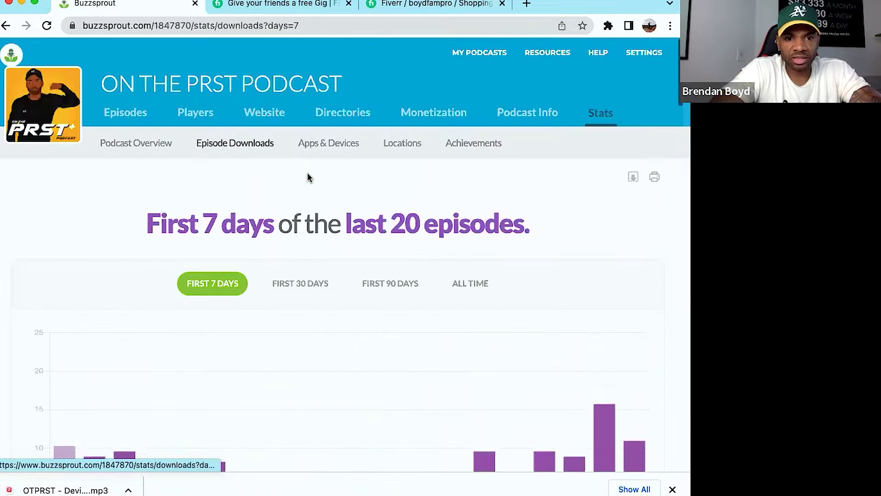
{"action": "scroll", "coordinate": [307, 177], "scroll_direction": "down", "scroll_amount": 1}
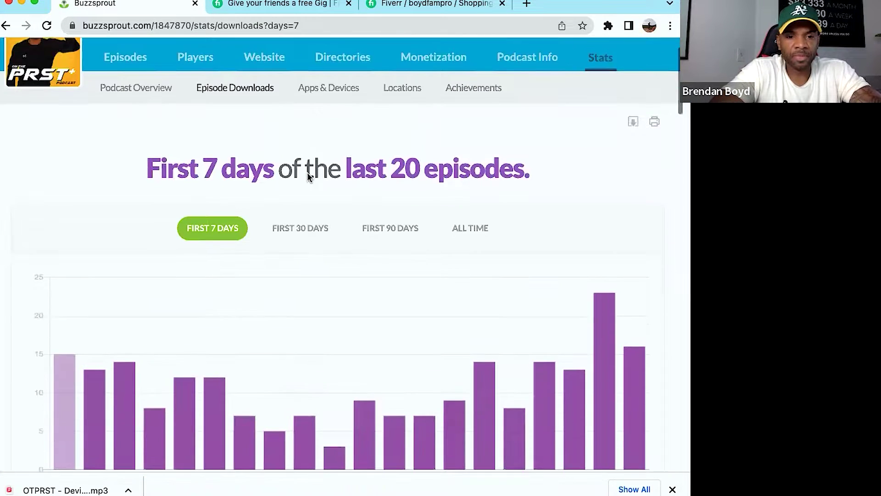
{"action": "left_click", "coordinate": [299, 231]}
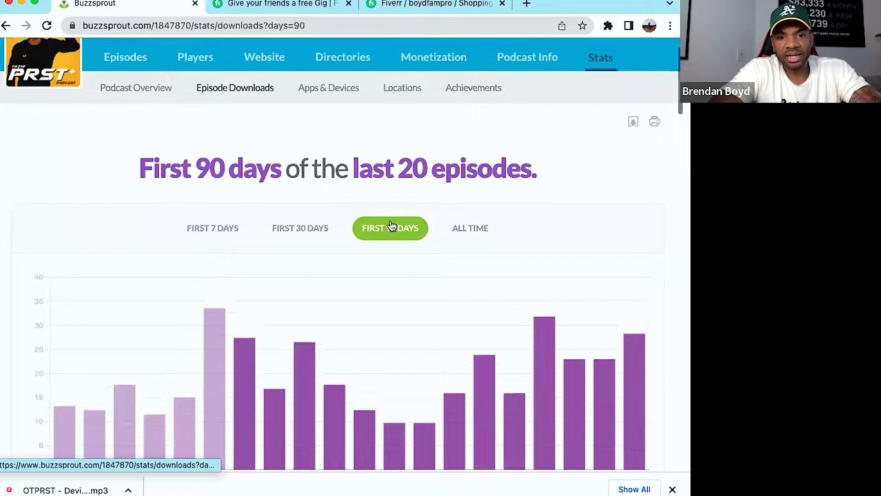
{"action": "left_click", "coordinate": [467, 234]}
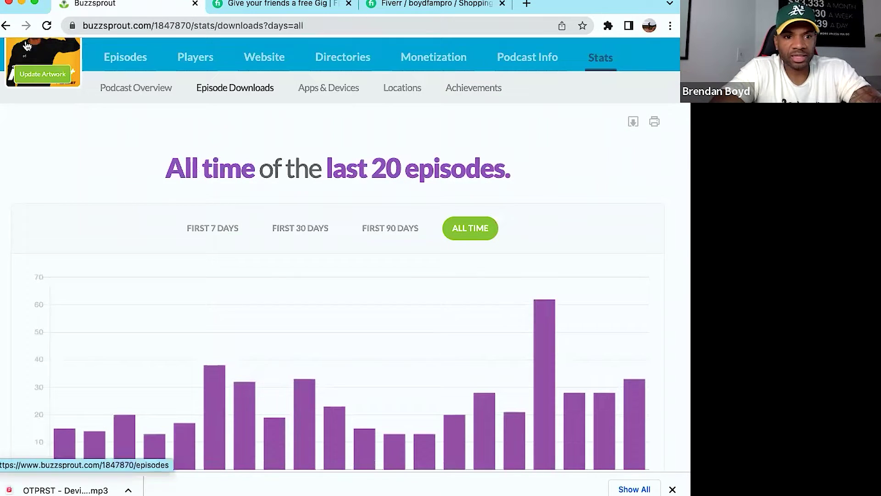
{"action": "left_click", "coordinate": [6, 26]}
{"action": "scroll", "coordinate": [208, 215], "scroll_direction": "down", "scroll_amount": 2}
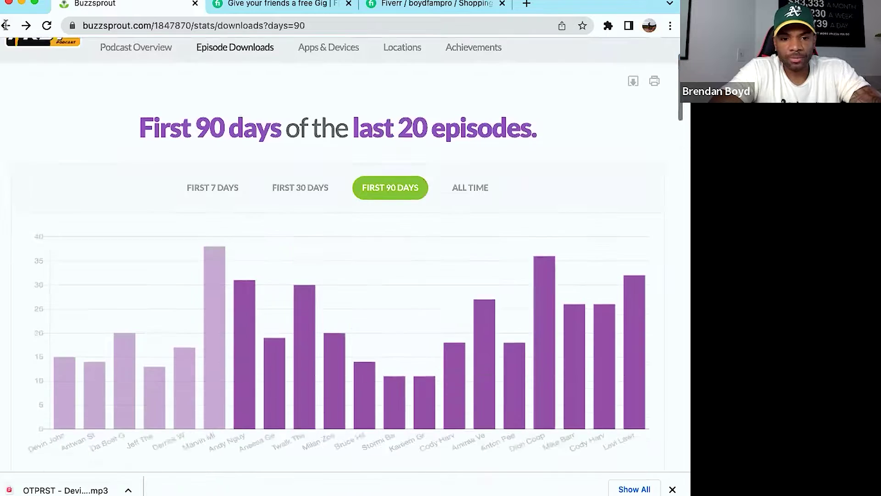
{"action": "scroll", "coordinate": [209, 215], "scroll_direction": "down", "scroll_amount": 5}
{"action": "scroll", "coordinate": [209, 215], "scroll_direction": "down", "scroll_amount": 3}
{"action": "scroll", "coordinate": [209, 215], "scroll_direction": "down", "scroll_amount": 3}
{"action": "scroll", "coordinate": [205, 160], "scroll_direction": "down", "scroll_amount": 2}
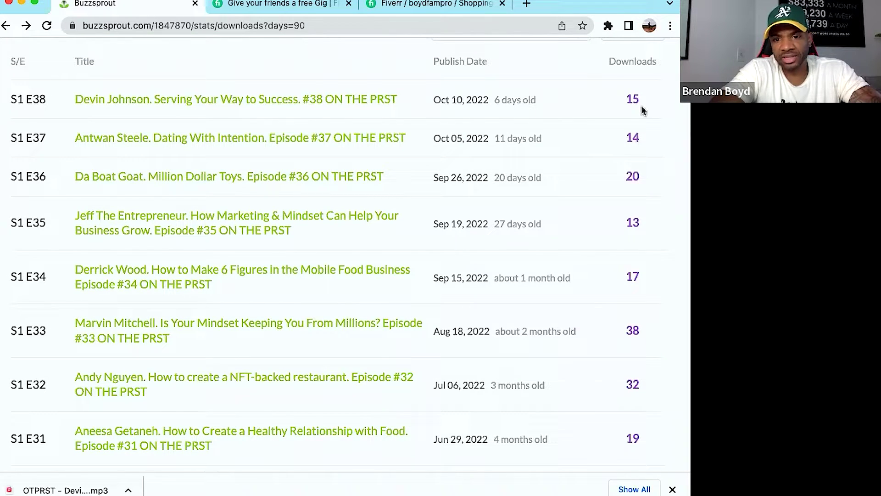
{"action": "scroll", "coordinate": [552, 246], "scroll_direction": "down", "scroll_amount": 1}
{"action": "scroll", "coordinate": [552, 246], "scroll_direction": "down", "scroll_amount": 7}
{"action": "scroll", "coordinate": [551, 246], "scroll_direction": "down", "scroll_amount": 5}
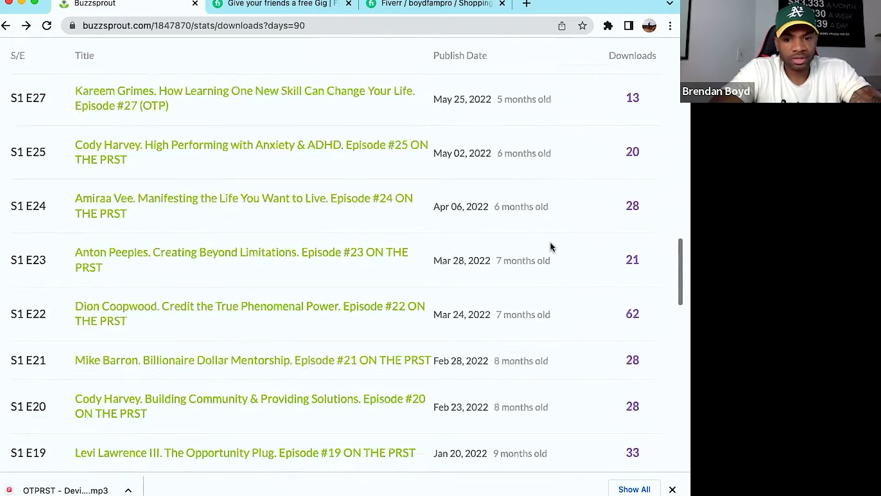
{"action": "scroll", "coordinate": [551, 245], "scroll_direction": "down", "scroll_amount": 6}
{"action": "scroll", "coordinate": [551, 243], "scroll_direction": "down", "scroll_amount": 4}
{"action": "scroll", "coordinate": [551, 243], "scroll_direction": "down", "scroll_amount": 5}
{"action": "scroll", "coordinate": [550, 245], "scroll_direction": "up", "scroll_amount": 3}
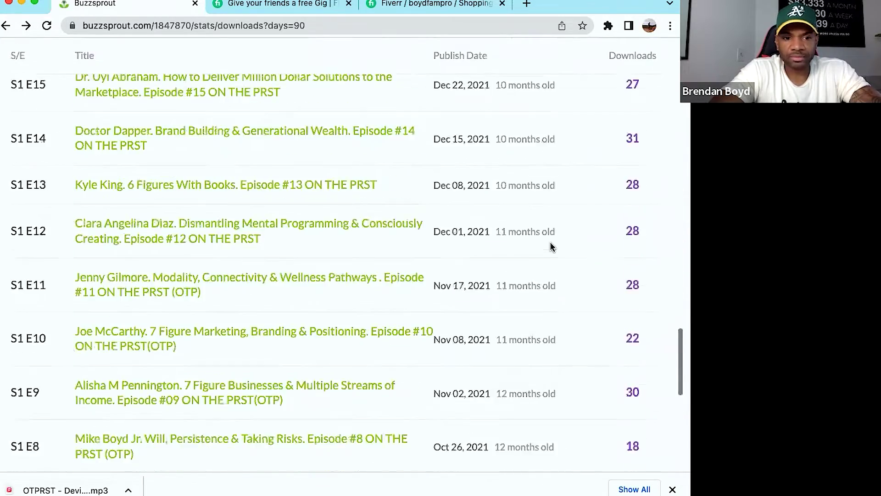
{"action": "scroll", "coordinate": [551, 246], "scroll_direction": "up", "scroll_amount": 10}
{"action": "scroll", "coordinate": [552, 246], "scroll_direction": "up", "scroll_amount": 11}
{"action": "scroll", "coordinate": [552, 246], "scroll_direction": "up", "scroll_amount": 10}
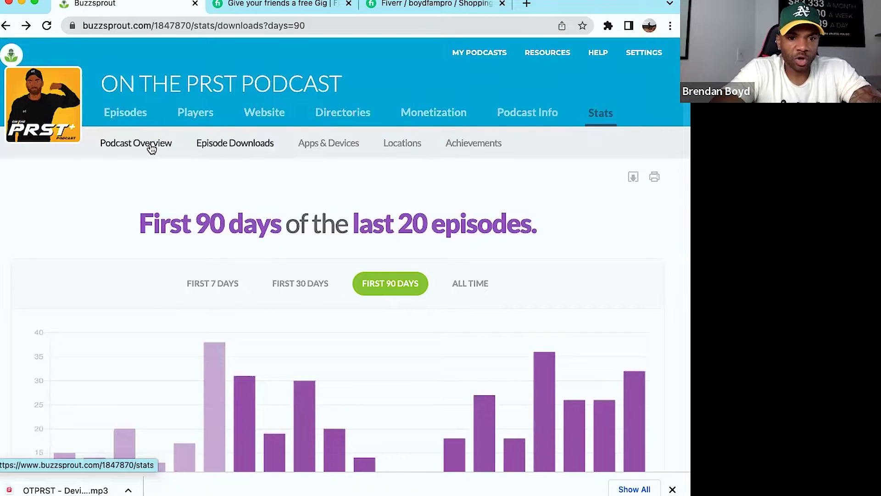
{"action": "left_click", "coordinate": [6, 25]}
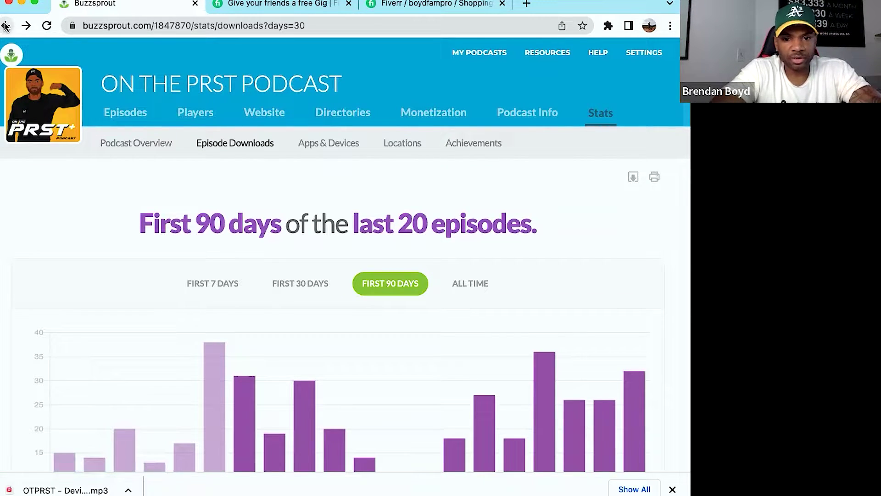
{"action": "left_click", "coordinate": [141, 145]}
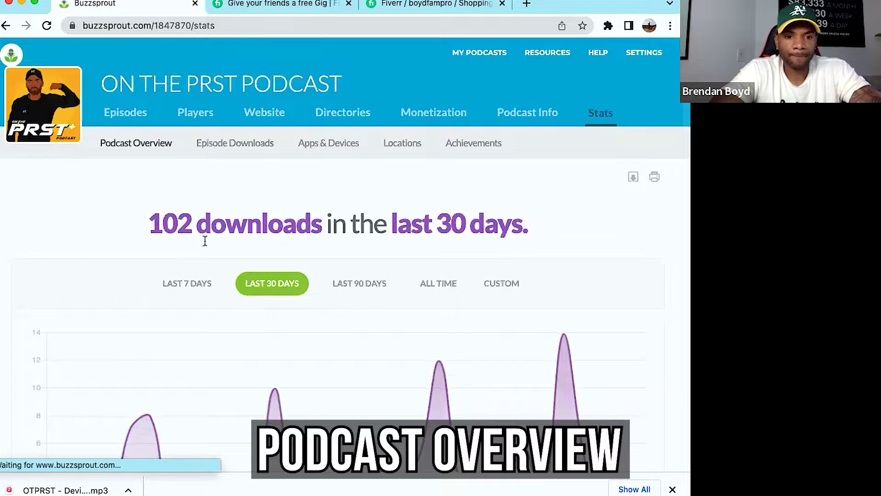
{"action": "left_click", "coordinate": [255, 145]}
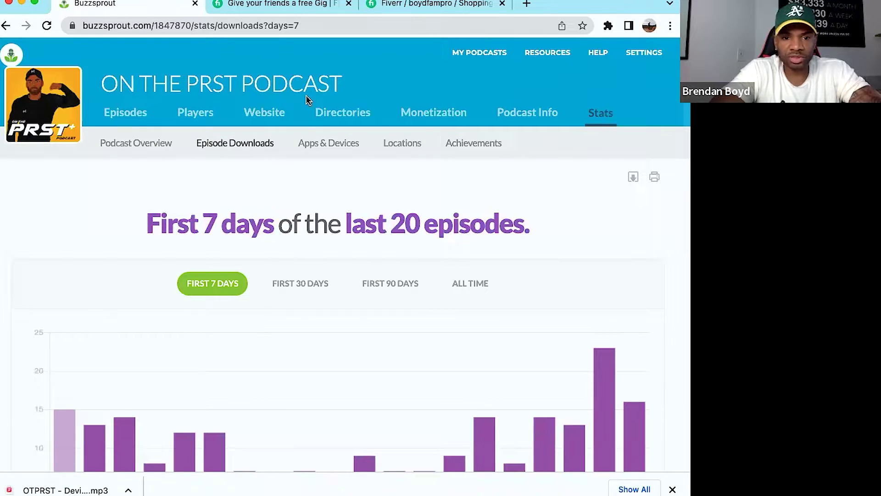
Step: Open Apps & Devices stats for the last 5 episodes and review the Apps and Devices lists
{"action": "left_click", "coordinate": [320, 150]}
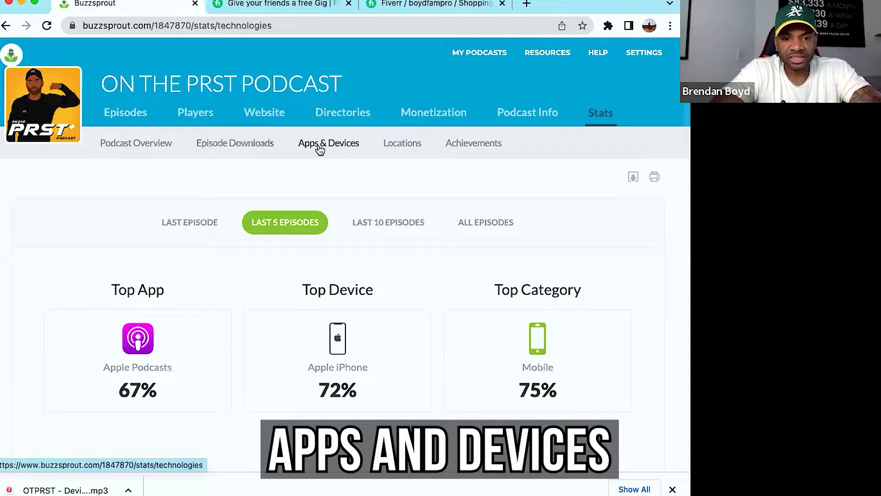
{"action": "scroll", "coordinate": [269, 324], "scroll_direction": "down", "scroll_amount": 1}
{"action": "scroll", "coordinate": [268, 325], "scroll_direction": "down", "scroll_amount": 3}
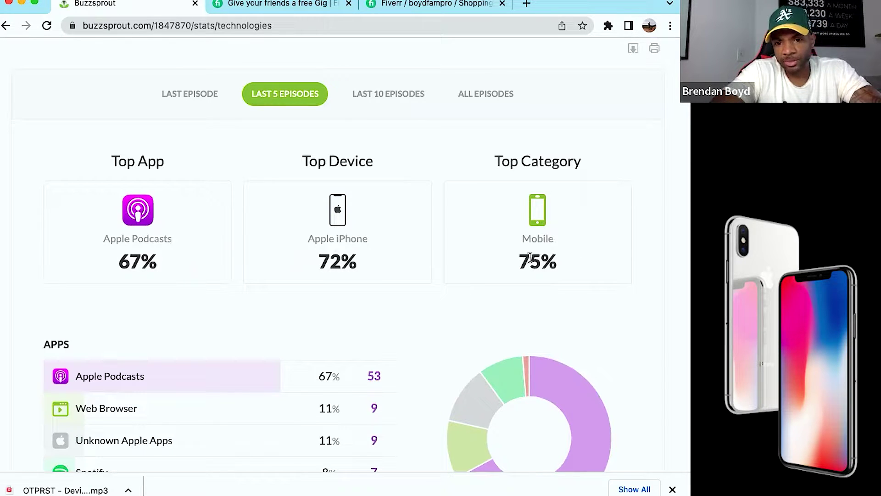
{"action": "scroll", "coordinate": [508, 280], "scroll_direction": "down", "scroll_amount": 3}
{"action": "scroll", "coordinate": [486, 248], "scroll_direction": "down", "scroll_amount": 2}
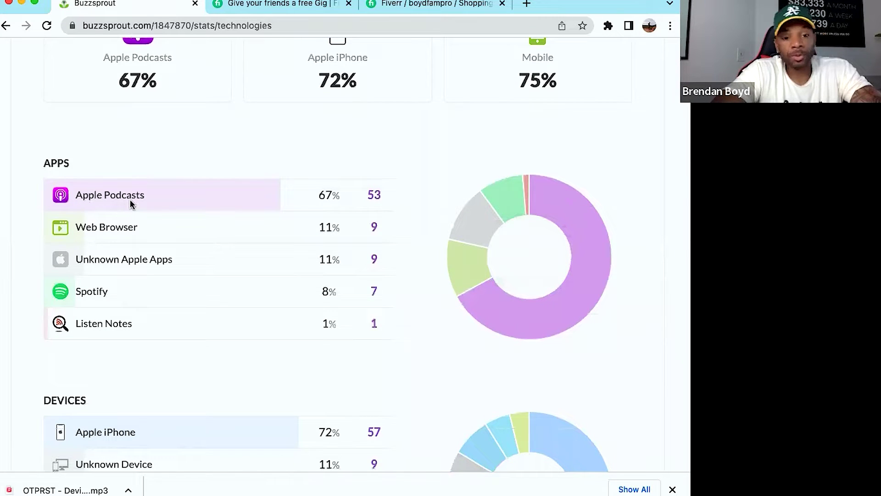
{"action": "scroll", "coordinate": [270, 246], "scroll_direction": "down", "scroll_amount": 1}
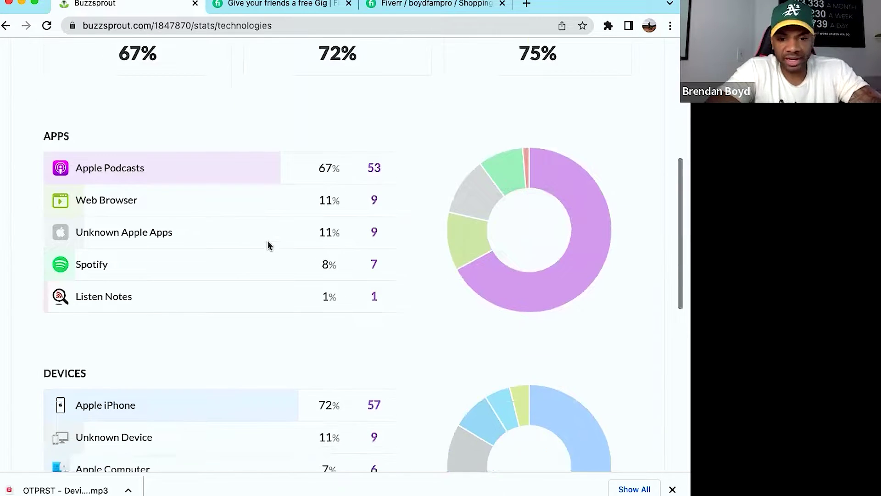
{"action": "scroll", "coordinate": [268, 245], "scroll_direction": "down", "scroll_amount": 1}
{"action": "scroll", "coordinate": [267, 244], "scroll_direction": "down", "scroll_amount": 1}
{"action": "scroll", "coordinate": [267, 243], "scroll_direction": "up", "scroll_amount": 8}
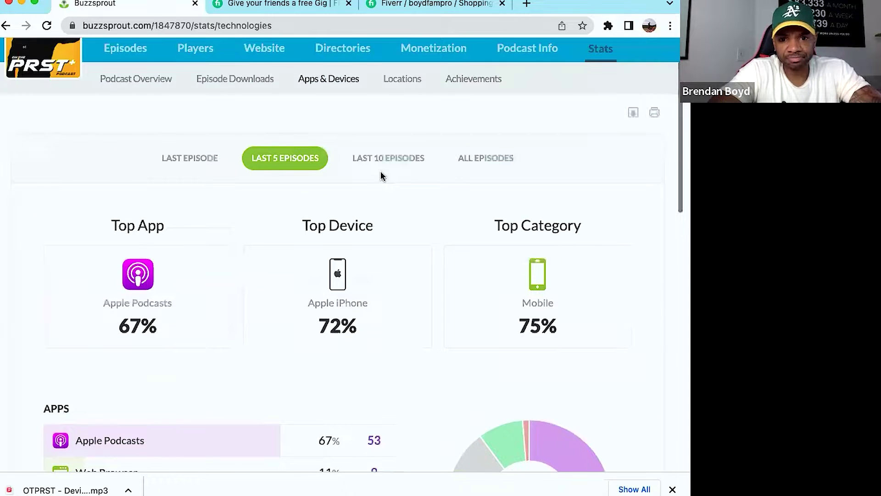
{"action": "left_click", "coordinate": [407, 146]}
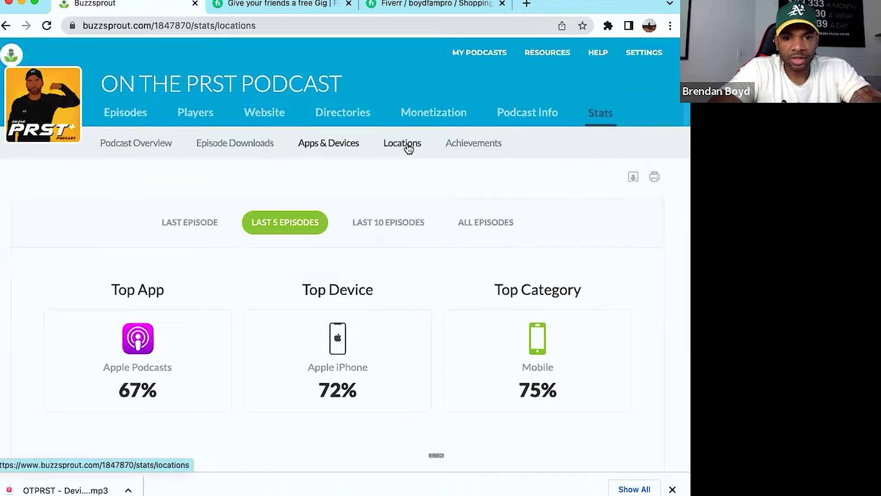
{"action": "scroll", "coordinate": [407, 148], "scroll_direction": "down", "scroll_amount": 3}
{"action": "scroll", "coordinate": [407, 148], "scroll_direction": "down", "scroll_amount": 2}
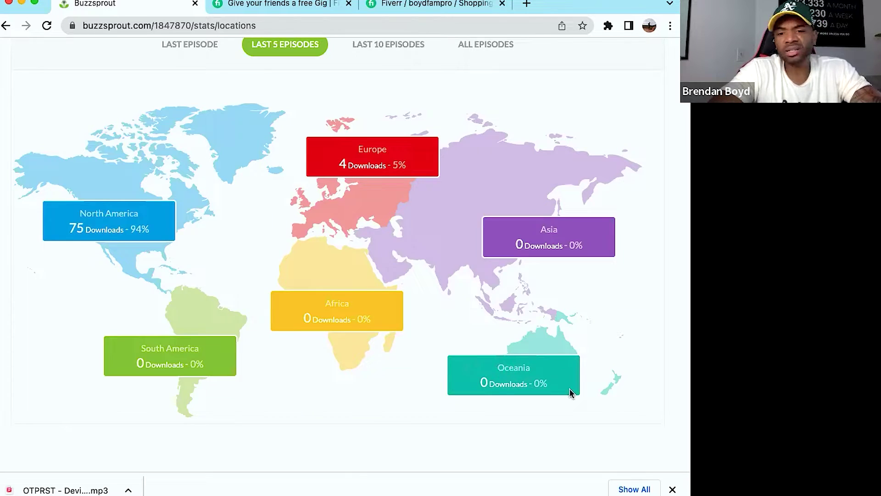
{"action": "scroll", "coordinate": [571, 393], "scroll_direction": "down", "scroll_amount": 5}
{"action": "scroll", "coordinate": [522, 139], "scroll_direction": "down", "scroll_amount": 3}
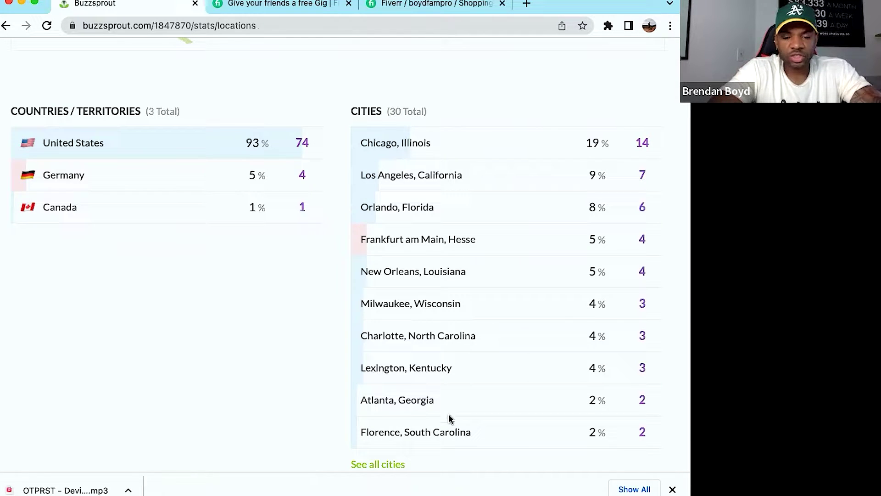
{"action": "scroll", "coordinate": [529, 305], "scroll_direction": "down", "scroll_amount": 5}
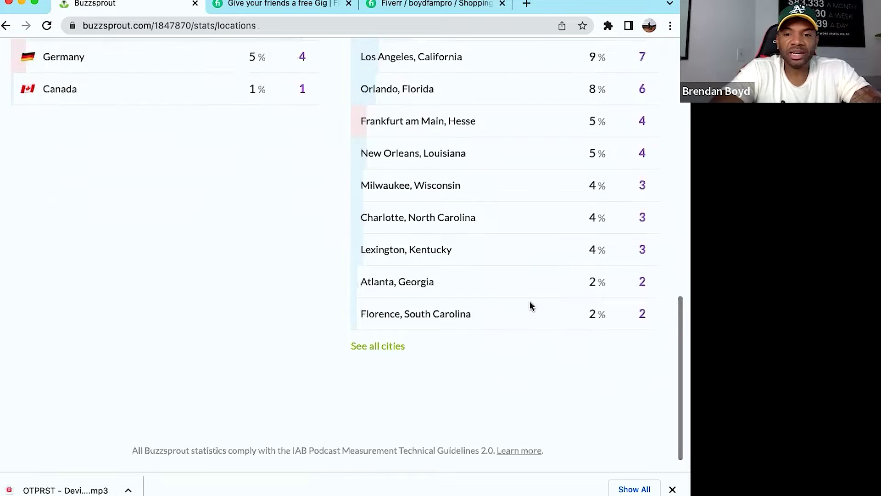
{"action": "scroll", "coordinate": [529, 305], "scroll_direction": "up", "scroll_amount": 5}
{"action": "scroll", "coordinate": [529, 305], "scroll_direction": "down", "scroll_amount": 1}
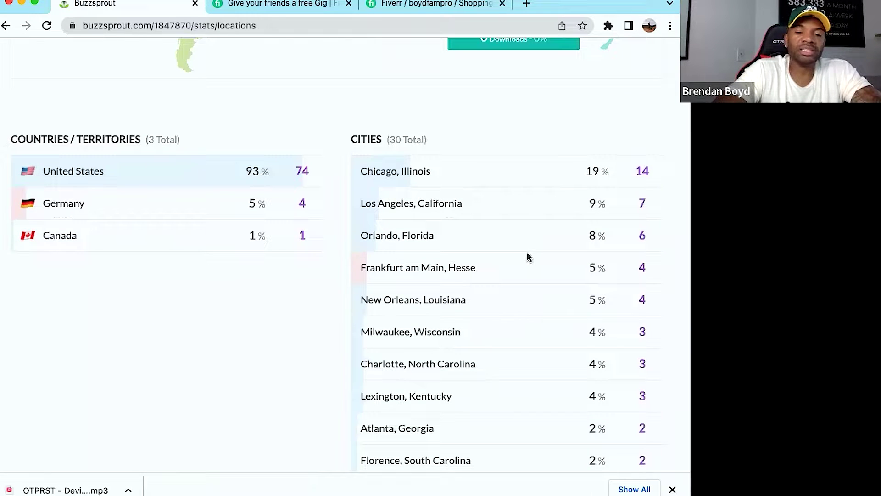
{"action": "scroll", "coordinate": [549, 305], "scroll_direction": "down", "scroll_amount": 1}
{"action": "scroll", "coordinate": [549, 305], "scroll_direction": "up", "scroll_amount": 2}
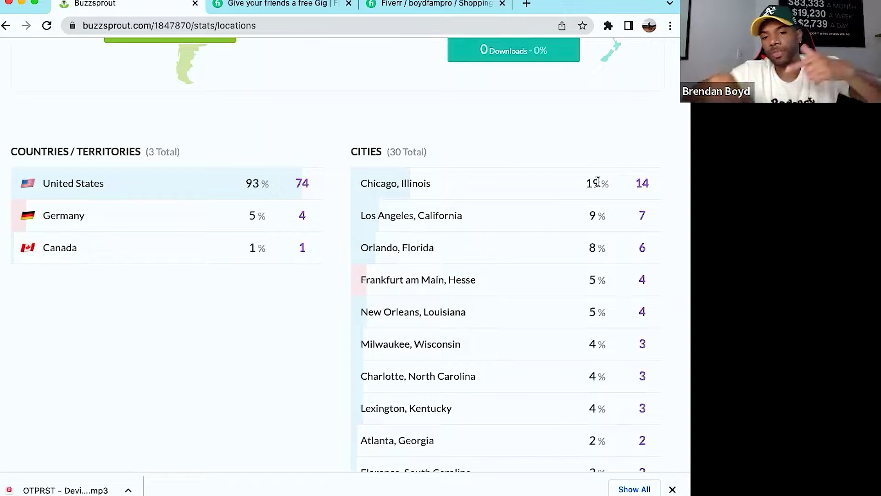
{"action": "scroll", "coordinate": [531, 183], "scroll_direction": "up", "scroll_amount": 3}
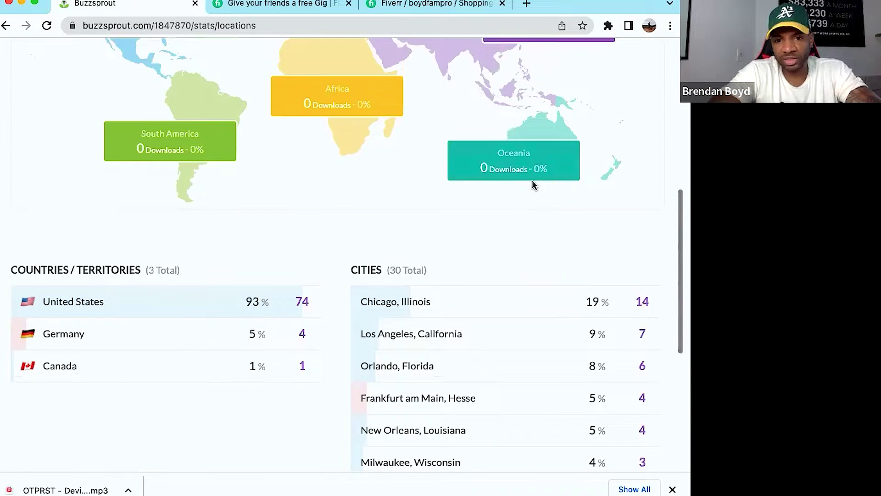
{"action": "scroll", "coordinate": [531, 183], "scroll_direction": "up", "scroll_amount": 4}
{"action": "scroll", "coordinate": [533, 184], "scroll_direction": "up", "scroll_amount": 5}
{"action": "scroll", "coordinate": [532, 184], "scroll_direction": "down", "scroll_amount": 1}
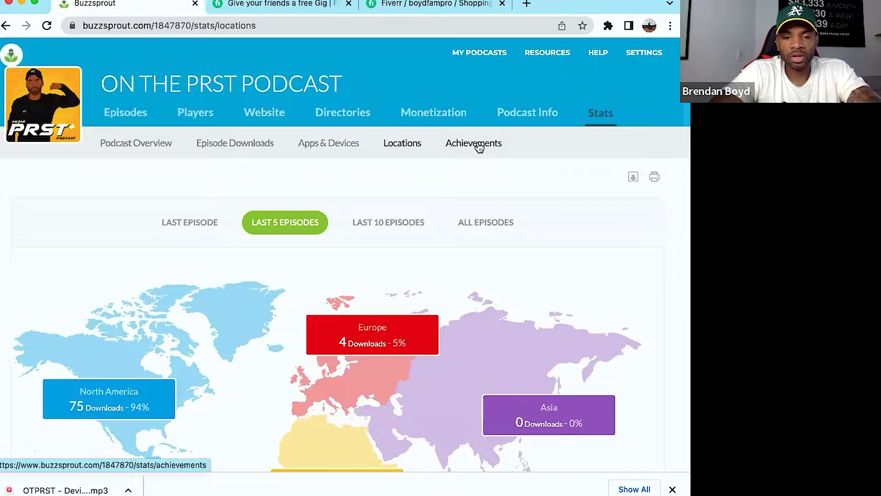
{"action": "left_click", "coordinate": [478, 144]}
Step: Review the achievements: 9 of 24 download badges and 4 of 9 episode badges earned
{"action": "scroll", "coordinate": [478, 146], "scroll_direction": "down", "scroll_amount": 1}
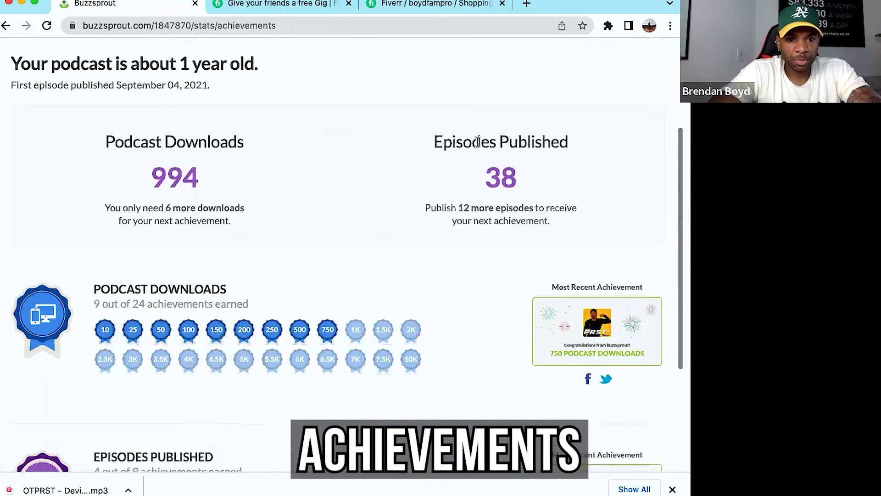
{"action": "scroll", "coordinate": [275, 126], "scroll_direction": "up", "scroll_amount": 1}
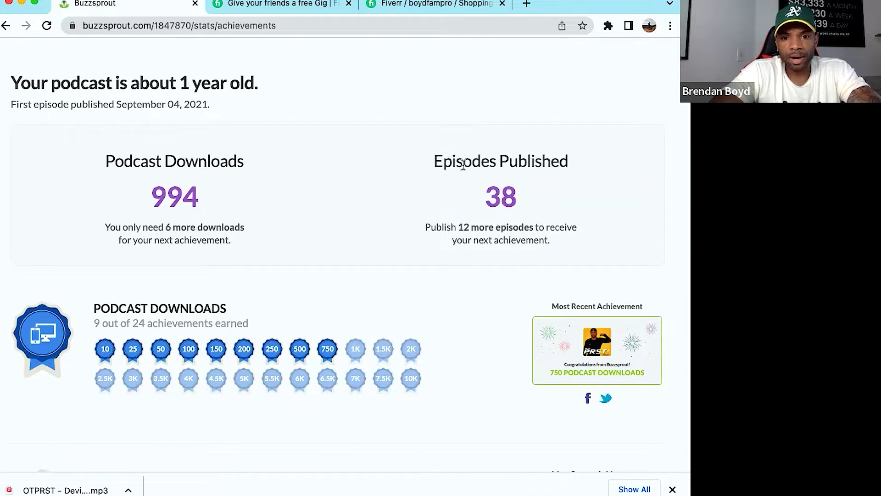
{"action": "scroll", "coordinate": [549, 155], "scroll_direction": "down", "scroll_amount": 2}
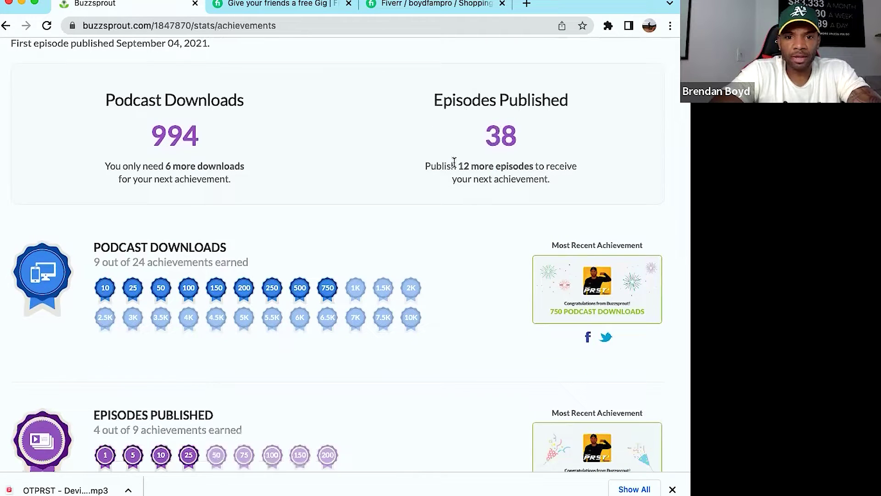
{"action": "scroll", "coordinate": [519, 188], "scroll_direction": "down", "scroll_amount": 2}
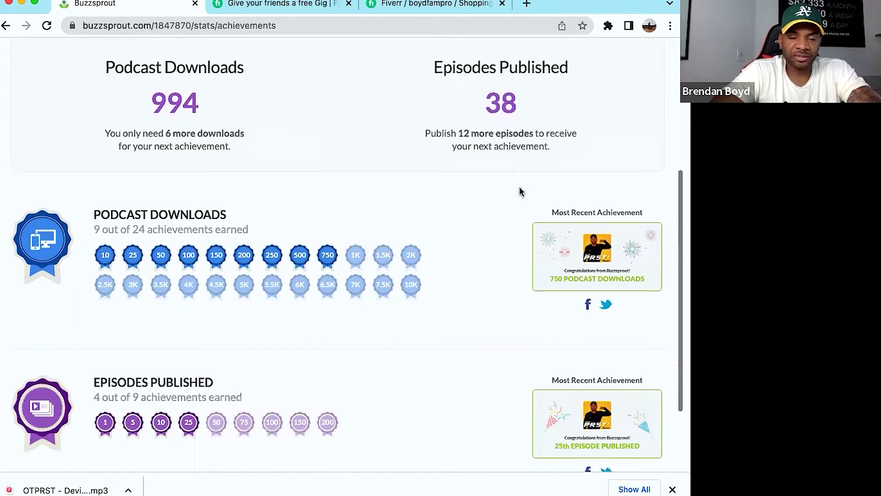
{"action": "scroll", "coordinate": [407, 234], "scroll_direction": "down", "scroll_amount": 3}
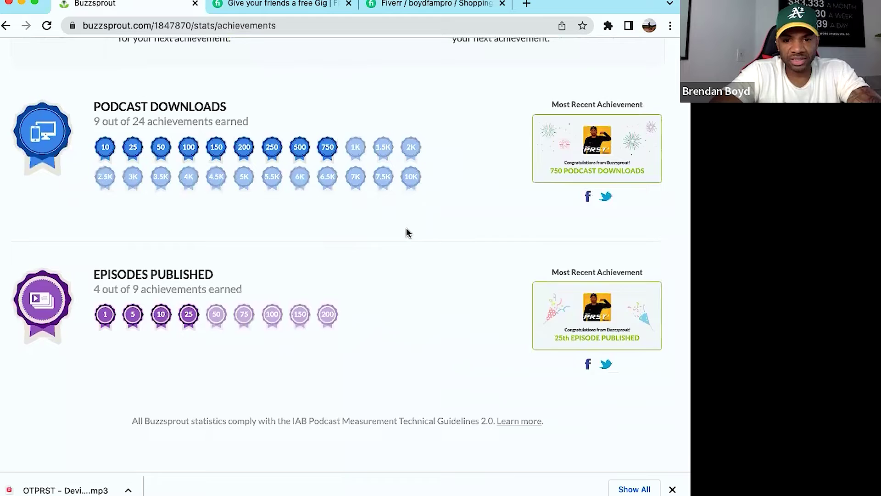
{"action": "scroll", "coordinate": [407, 233], "scroll_direction": "up", "scroll_amount": 2}
{"action": "scroll", "coordinate": [583, 354], "scroll_direction": "up", "scroll_amount": 1}
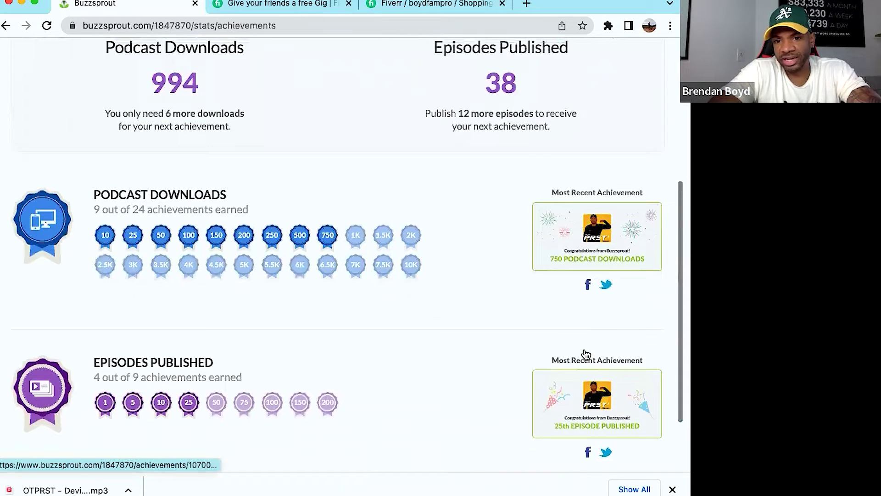
{"action": "scroll", "coordinate": [583, 354], "scroll_direction": "up", "scroll_amount": 2}
{"action": "scroll", "coordinate": [584, 353], "scroll_direction": "up", "scroll_amount": 5}
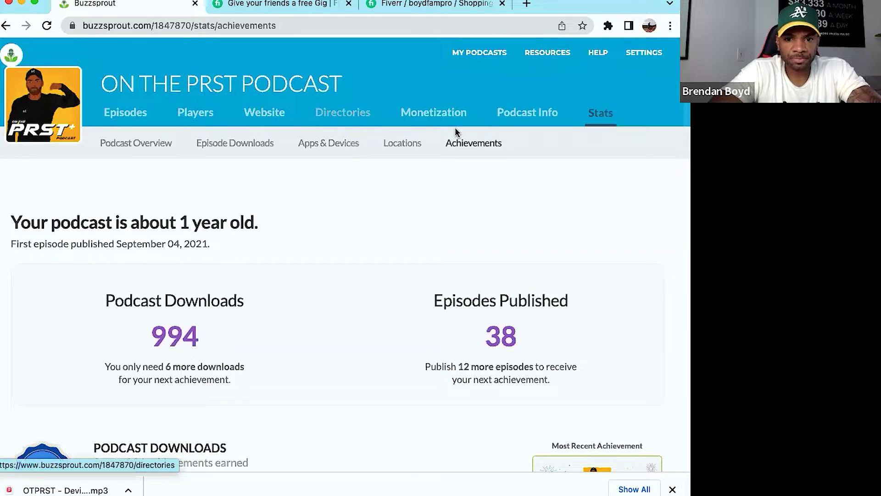
Step: Go to Episodes and open the Magic Mastering page
{"action": "left_click", "coordinate": [127, 114]}
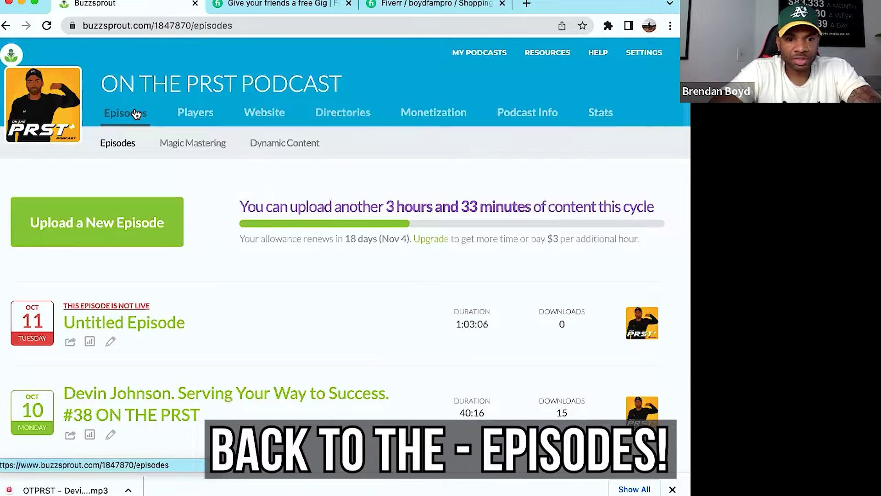
{"action": "left_click", "coordinate": [212, 144]}
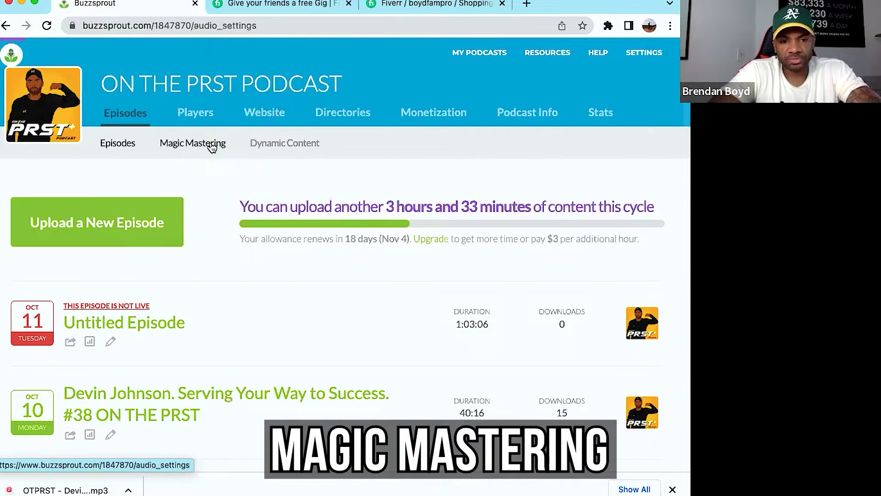
{"action": "scroll", "coordinate": [211, 146], "scroll_direction": "down", "scroll_amount": 3}
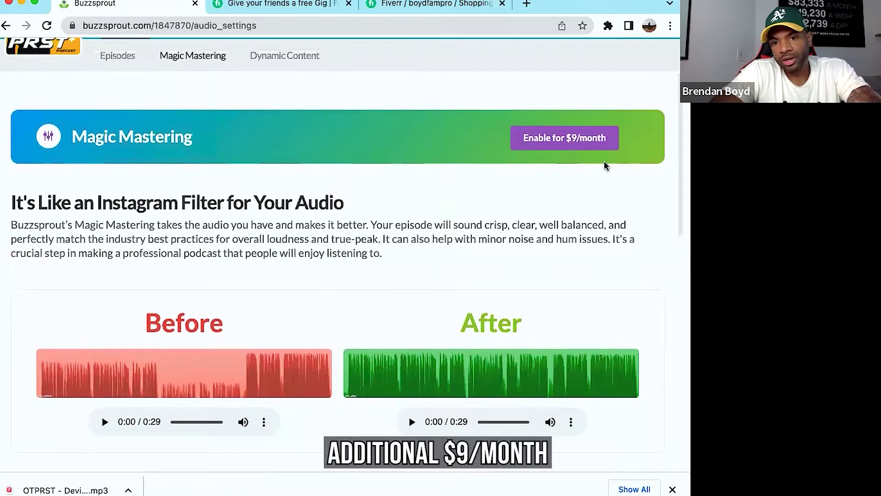
{"action": "scroll", "coordinate": [275, 215], "scroll_direction": "down", "scroll_amount": 3}
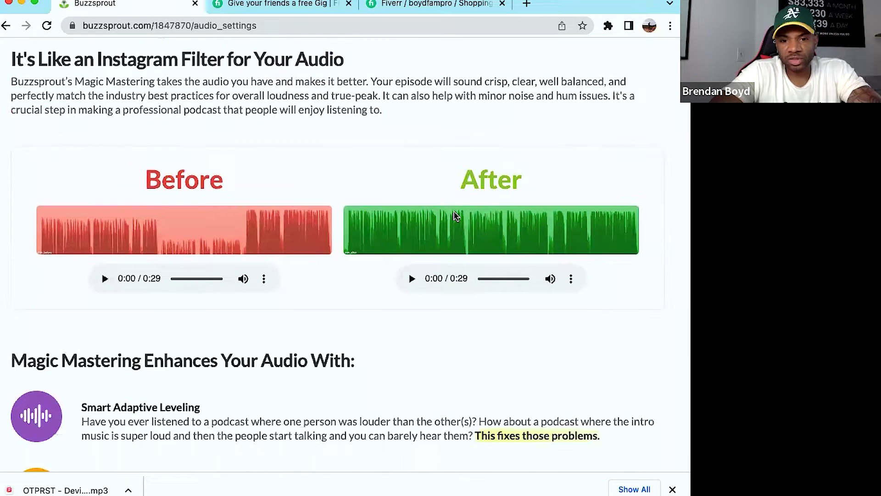
Step: Play and pause the Before and After audio samples to compare them
{"action": "left_click", "coordinate": [105, 280]}
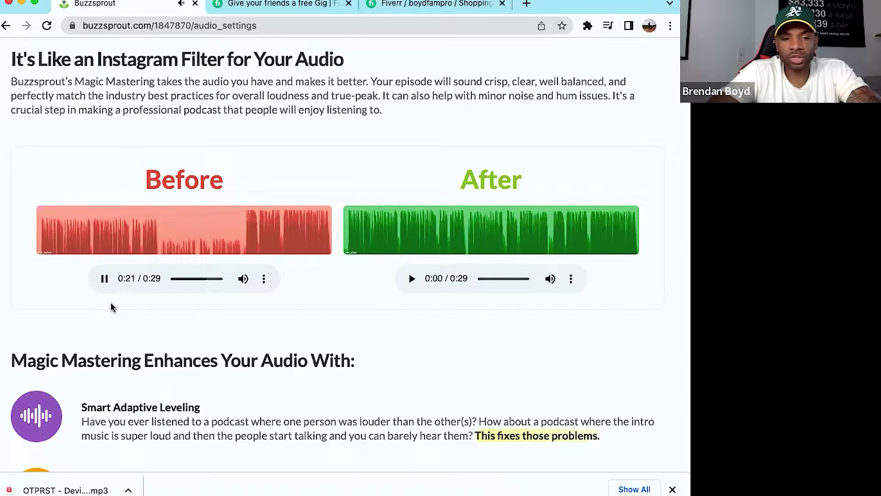
{"action": "left_click", "coordinate": [105, 278]}
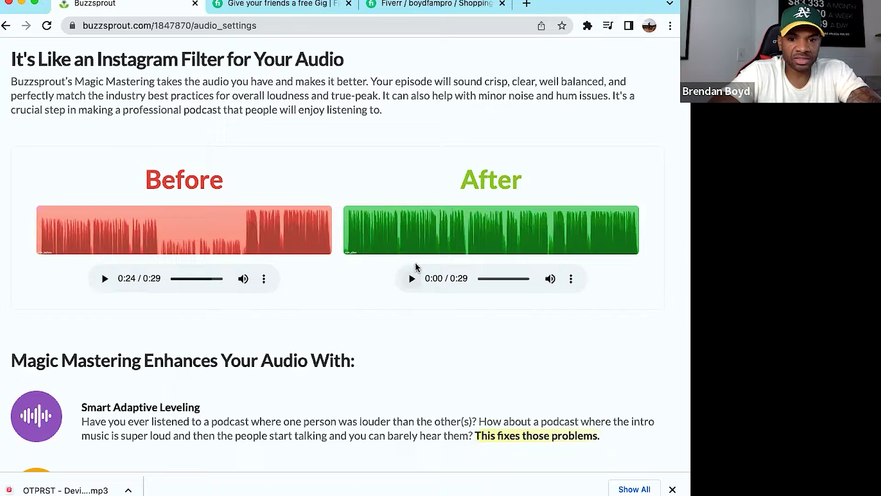
{"action": "left_click", "coordinate": [412, 279]}
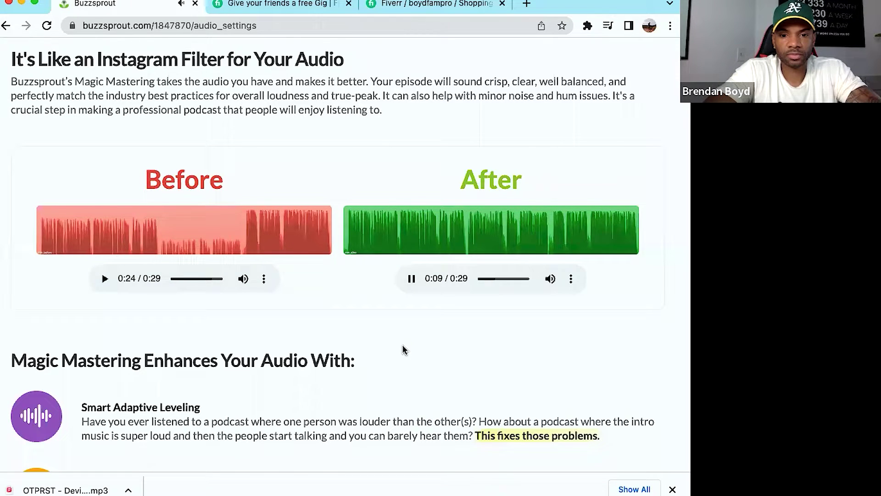
{"action": "left_click", "coordinate": [410, 280]}
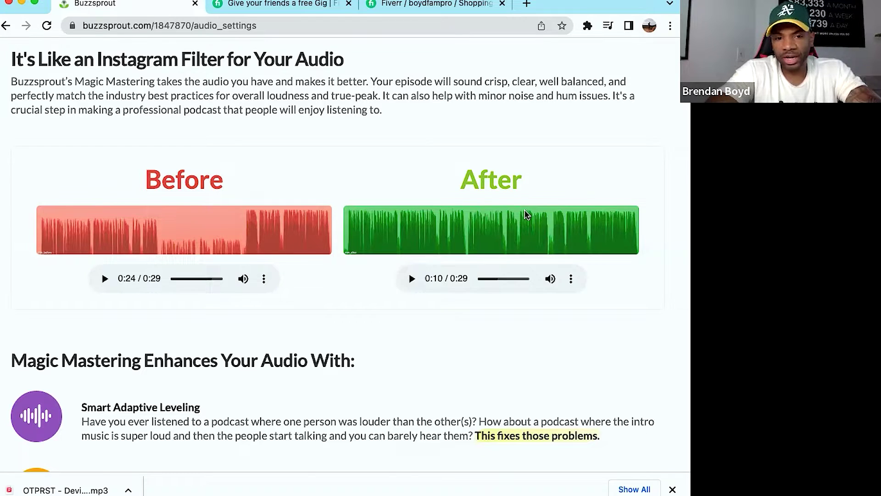
{"action": "scroll", "coordinate": [523, 216], "scroll_direction": "up", "scroll_amount": 5}
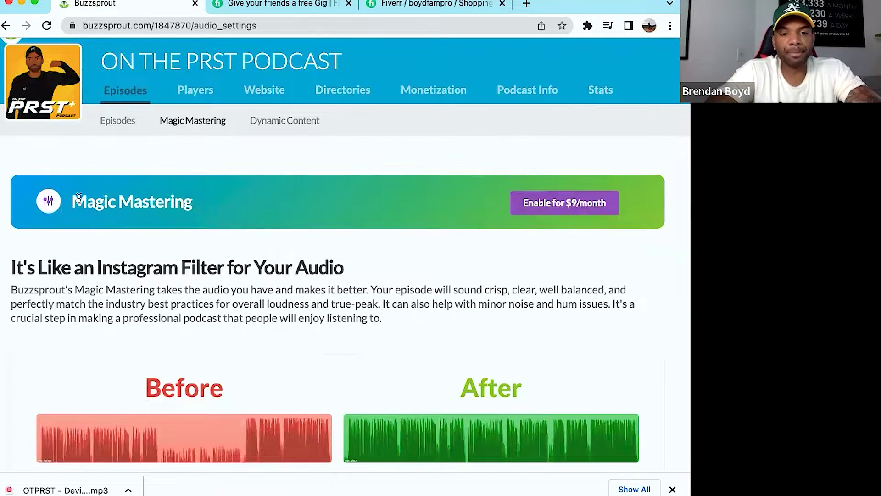
{"action": "scroll", "coordinate": [171, 236], "scroll_direction": "down", "scroll_amount": 3}
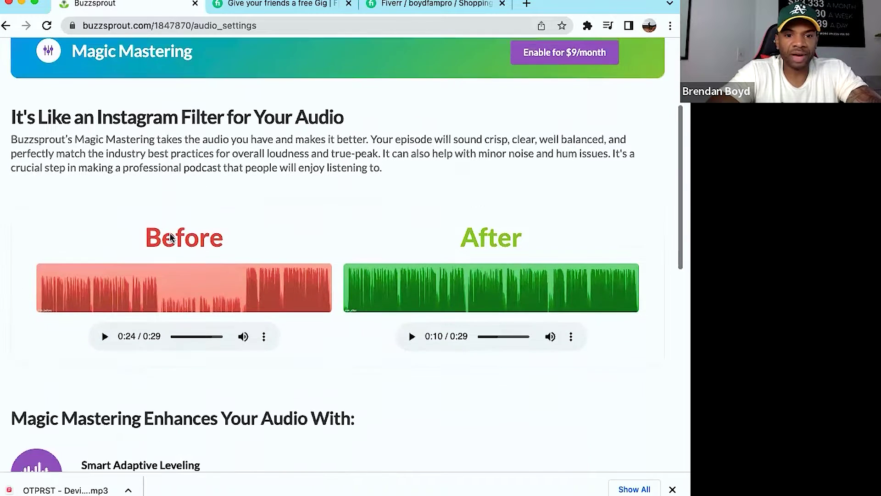
{"action": "scroll", "coordinate": [354, 181], "scroll_direction": "down", "scroll_amount": 4}
{"action": "scroll", "coordinate": [354, 181], "scroll_direction": "down", "scroll_amount": 3}
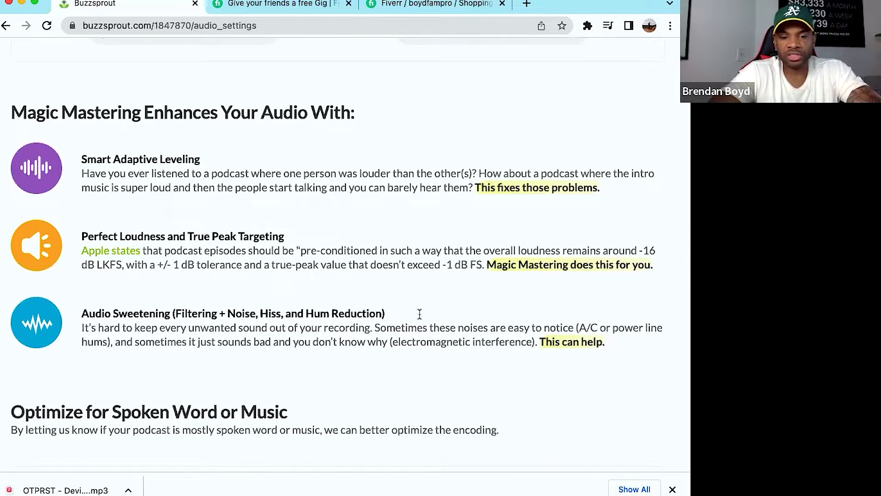
{"action": "scroll", "coordinate": [263, 309], "scroll_direction": "down", "scroll_amount": 2}
{"action": "scroll", "coordinate": [264, 309], "scroll_direction": "down", "scroll_amount": 3}
{"action": "scroll", "coordinate": [326, 199], "scroll_direction": "up", "scroll_amount": 3}
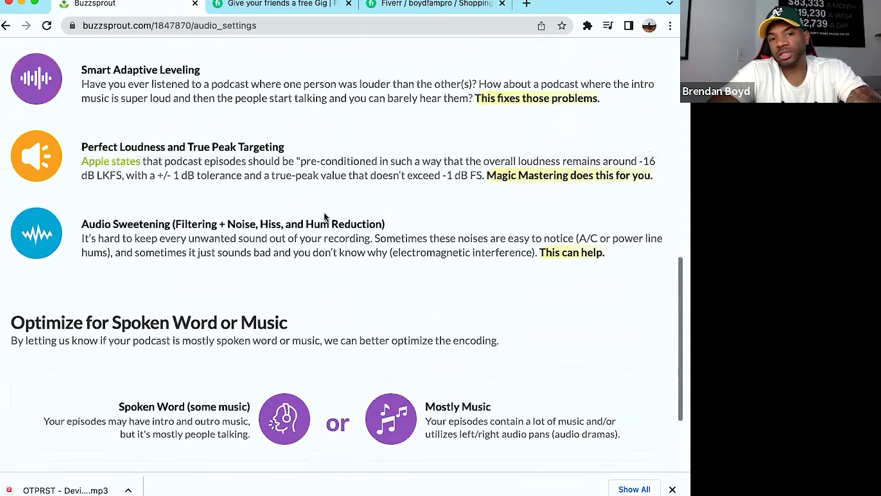
{"action": "scroll", "coordinate": [324, 216], "scroll_direction": "up", "scroll_amount": 4}
{"action": "scroll", "coordinate": [325, 216], "scroll_direction": "up", "scroll_amount": 3}
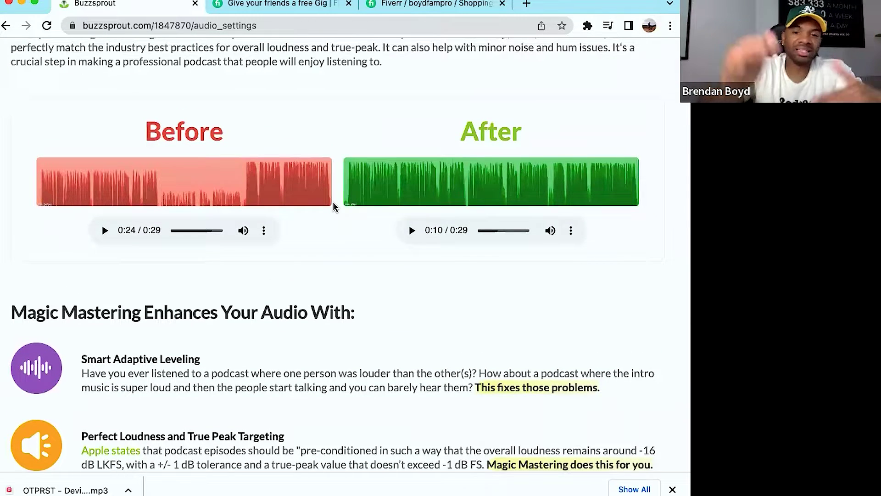
{"action": "scroll", "coordinate": [390, 193], "scroll_direction": "up", "scroll_amount": 7}
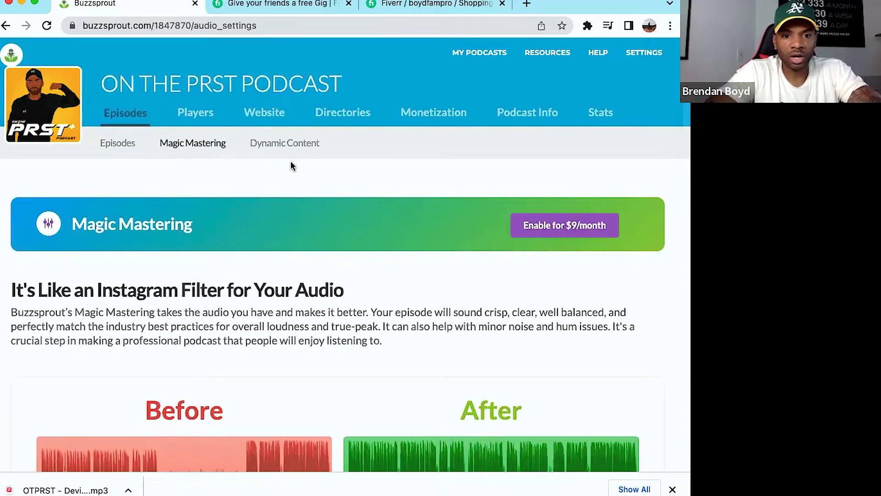
Step: Open the Dynamic Content page, which shows no pre-roll or post-roll audio yet
{"action": "left_click", "coordinate": [274, 144]}
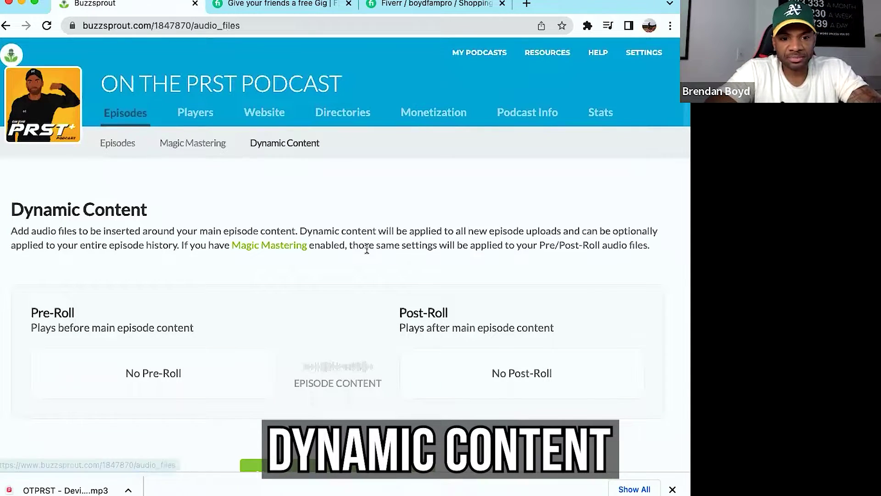
{"action": "scroll", "coordinate": [366, 247], "scroll_direction": "down", "scroll_amount": 3}
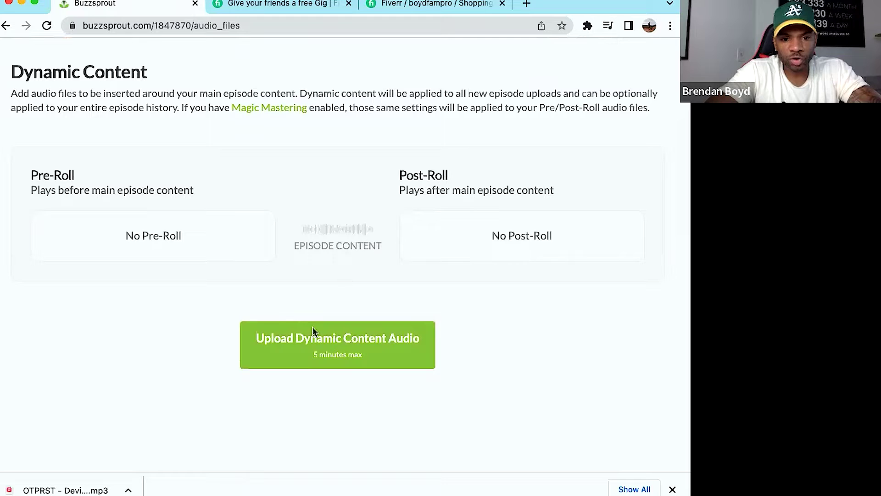
Step: Create a Dynamic Content entry with title 'test' and description 'test'
{"action": "left_click", "coordinate": [364, 345]}
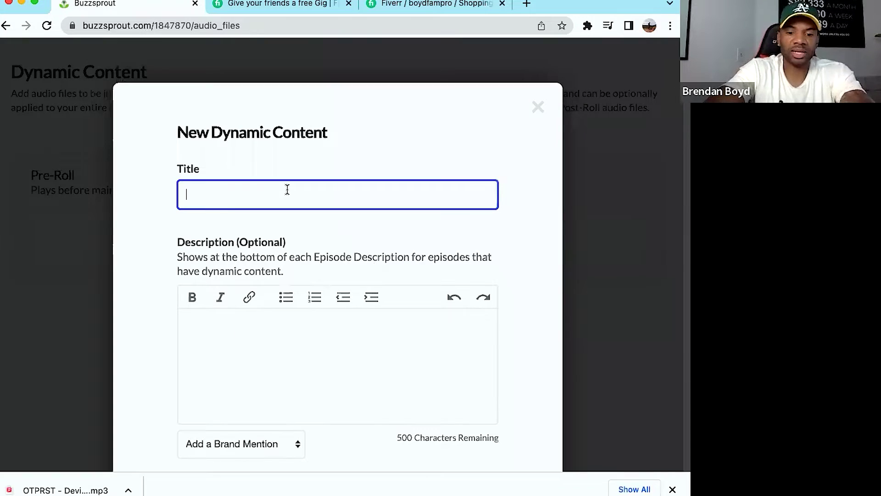
{"action": "type", "text": "test"}
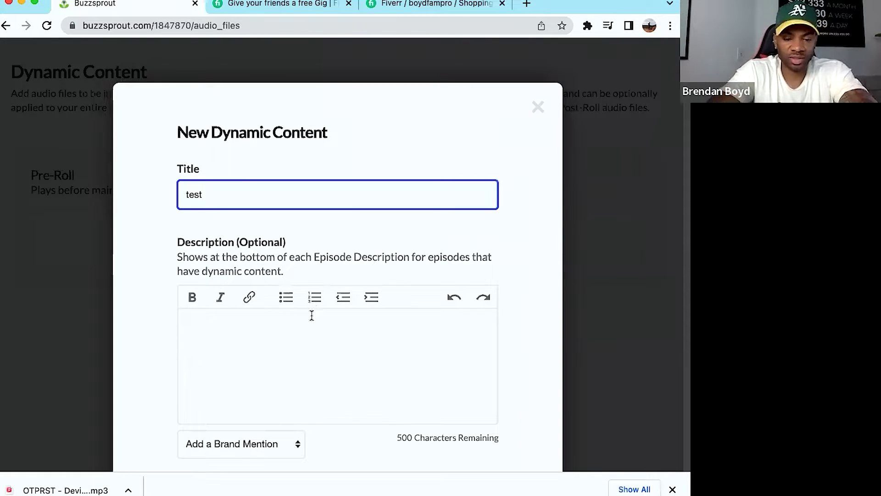
{"action": "left_click", "coordinate": [311, 328]}
{"action": "type", "text": "ts"}
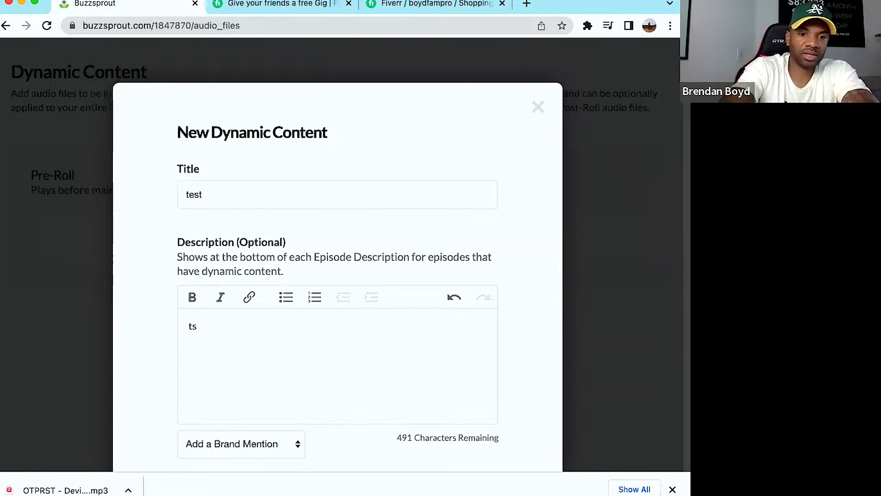
{"action": "type", "text": "est"}
{"action": "scroll", "coordinate": [327, 315], "scroll_direction": "down", "scroll_amount": 3}
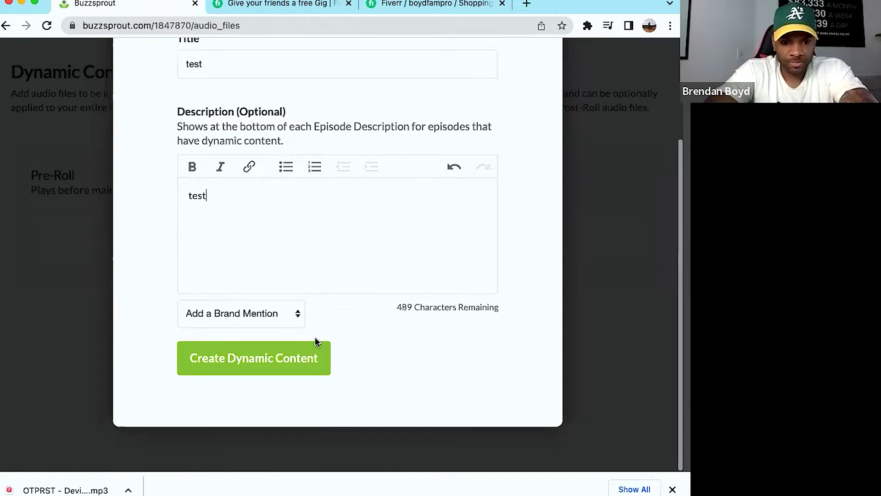
{"action": "left_click", "coordinate": [306, 362]}
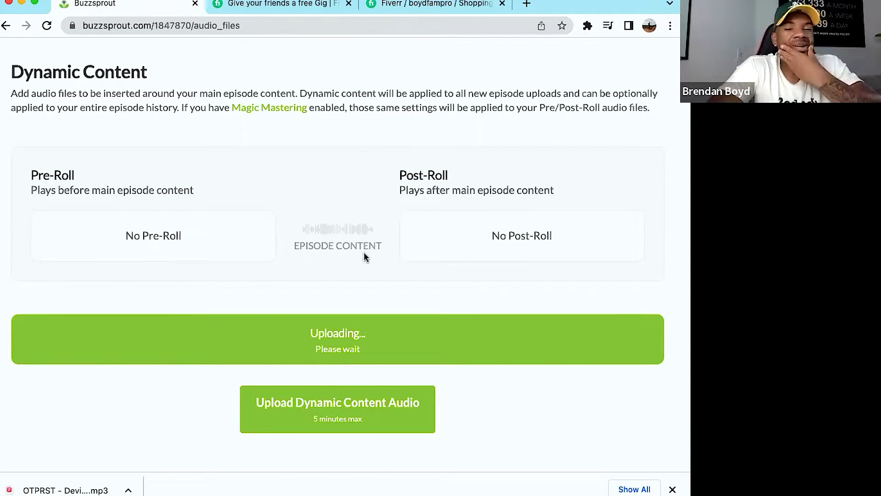
Step: Return to the podcast's episodes list
{"action": "scroll", "coordinate": [301, 172], "scroll_direction": "up", "scroll_amount": 3}
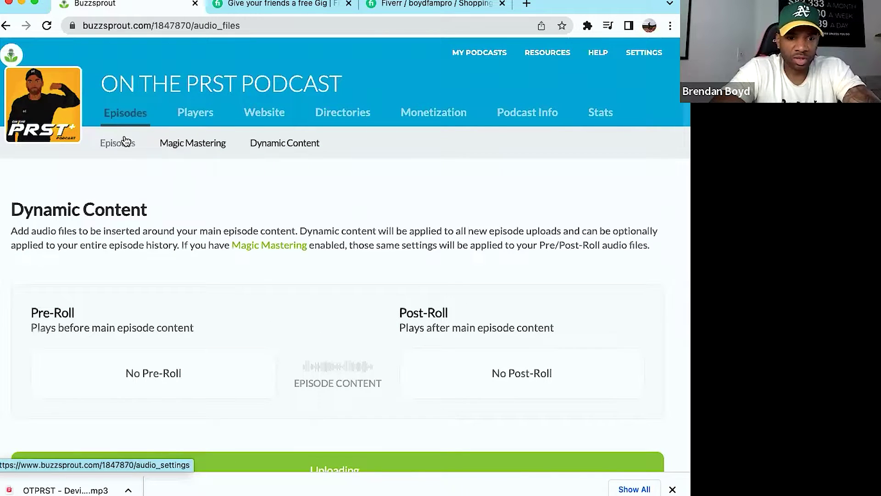
{"action": "scroll", "coordinate": [326, 295], "scroll_direction": "down", "scroll_amount": 2}
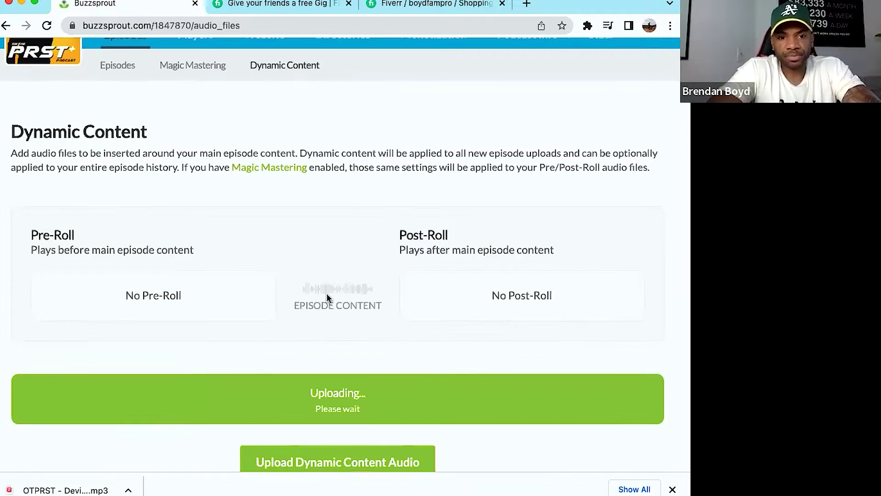
{"action": "scroll", "coordinate": [326, 292], "scroll_direction": "up", "scroll_amount": 2}
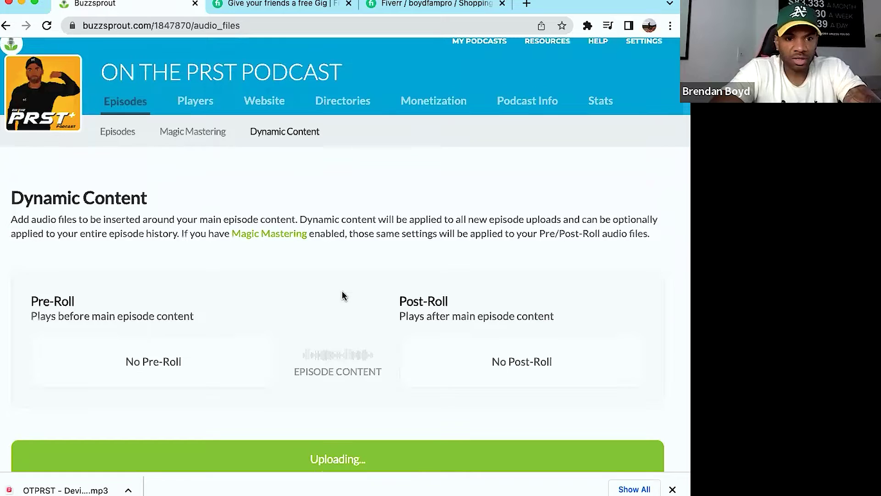
{"action": "left_click", "coordinate": [123, 135]}
Step: Start a new episode and drop its audio file onto the upload zone
{"action": "scroll", "coordinate": [124, 137], "scroll_direction": "down", "scroll_amount": 3}
{"action": "scroll", "coordinate": [123, 137], "scroll_direction": "down", "scroll_amount": 1}
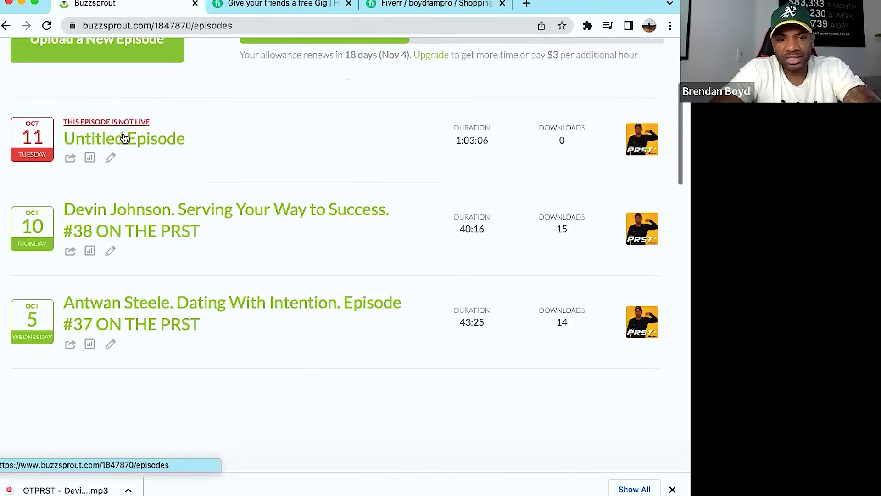
{"action": "scroll", "coordinate": [123, 137], "scroll_direction": "up", "scroll_amount": 2}
{"action": "scroll", "coordinate": [123, 134], "scroll_direction": "up", "scroll_amount": 2}
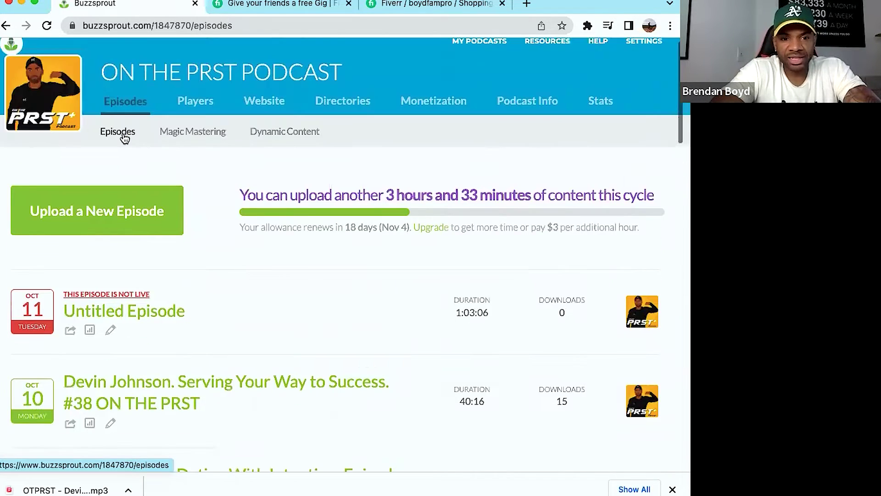
{"action": "left_click", "coordinate": [90, 217]}
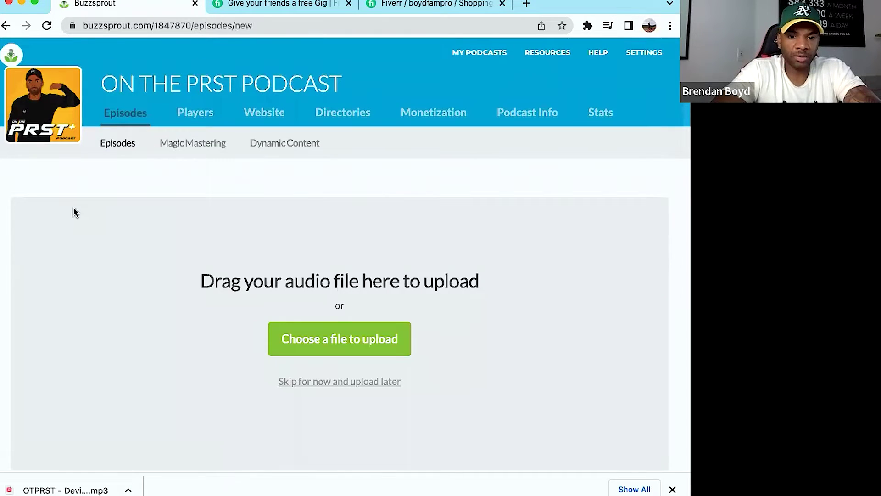
{"action": "left_click", "coordinate": [335, 344]}
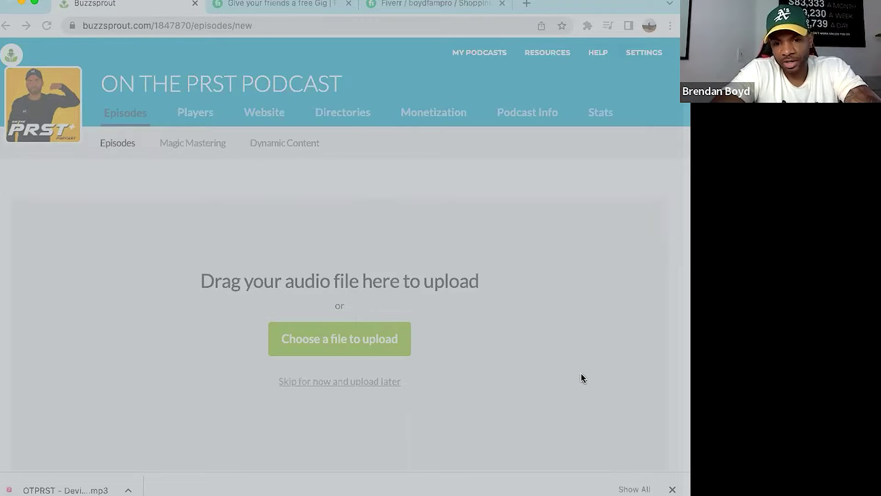
{"action": "left_click_drag", "start_coordinate": [541, 358], "coordinate": [541, 356]}
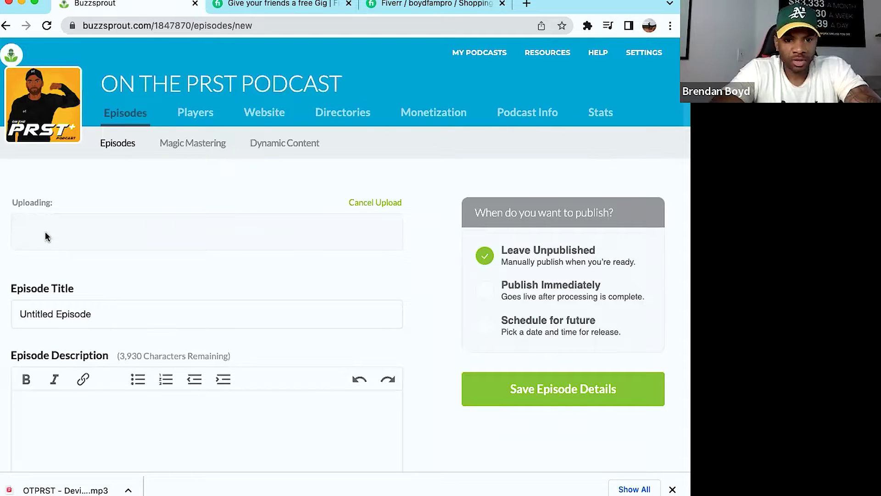
Step: Title the episode 'Devin Johnson. Serving Your Way to Success. #38 ON THE PRST' and paste its description
{"action": "scroll", "coordinate": [125, 255], "scroll_direction": "down", "scroll_amount": 1}
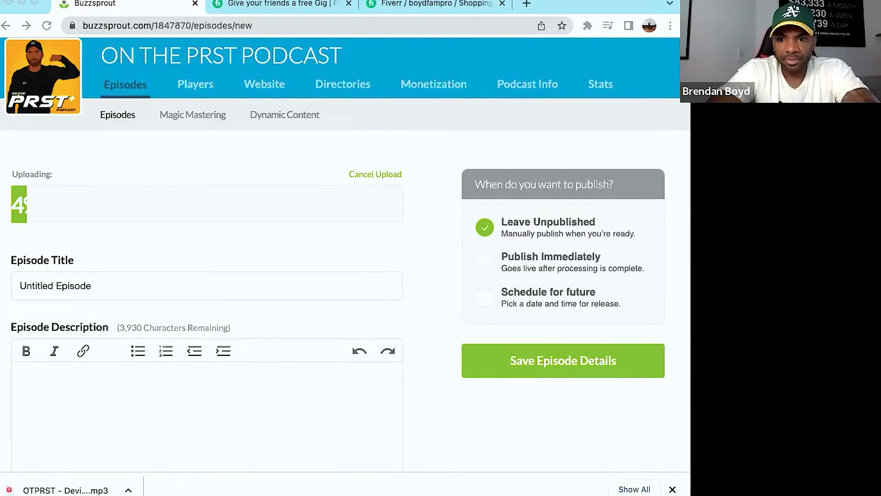
{"action": "left_click", "coordinate": [195, 285]}
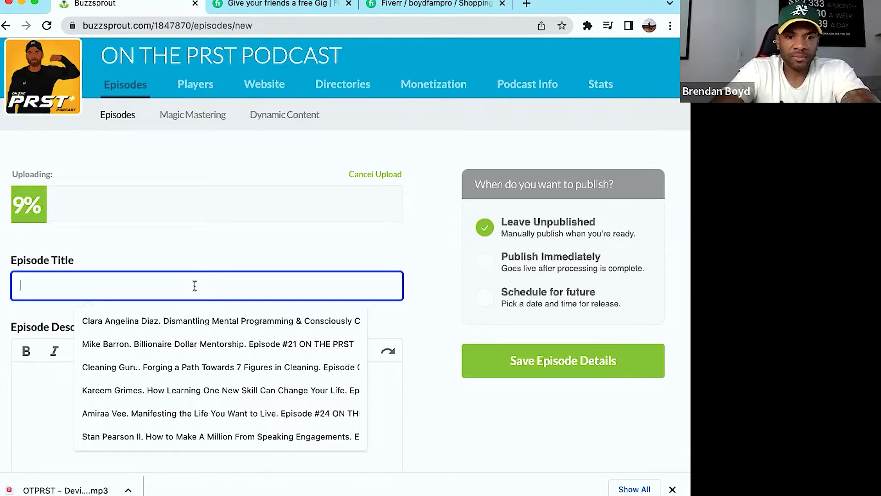
{"action": "type", "text": "Devin Johnson. Serving Your Way to Success. #38 ON THE PRST"}
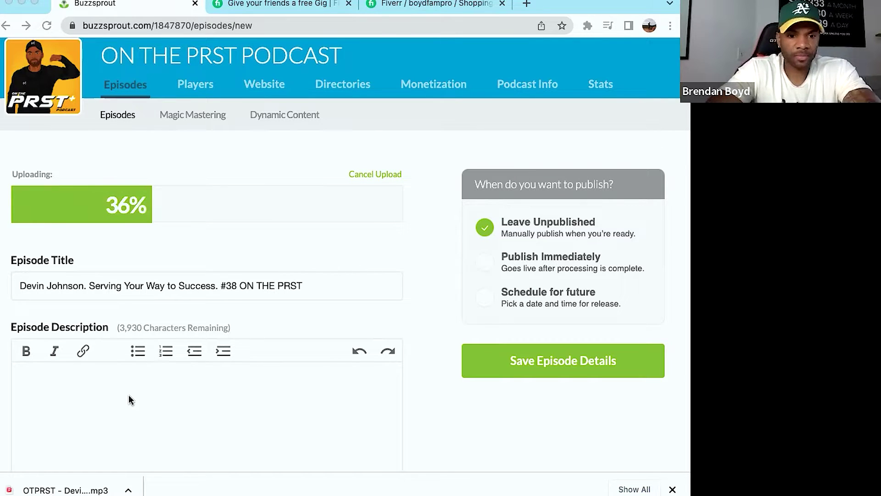
{"action": "left_click", "coordinate": [57, 375]}
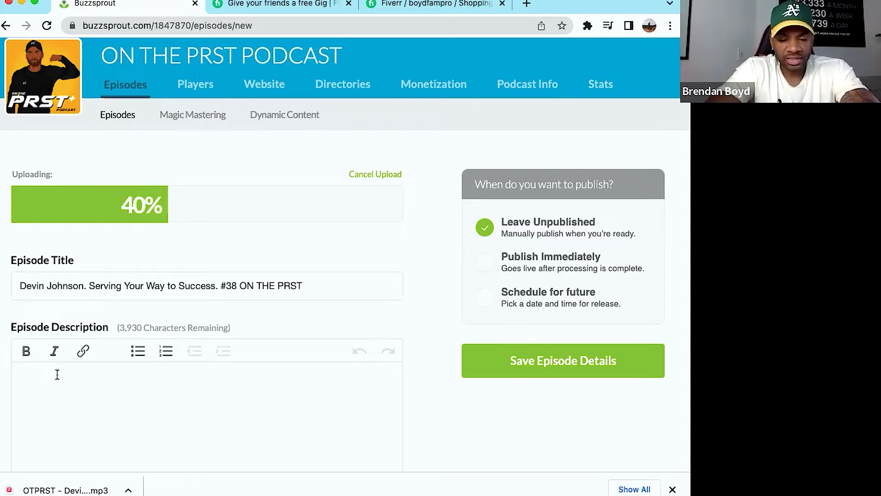
{"action": "key", "text": "ctrl+v"}
Step: Review the pasted description and its links further down the episode form
{"action": "scroll", "coordinate": [108, 402], "scroll_direction": "down", "scroll_amount": 1}
{"action": "scroll", "coordinate": [110, 321], "scroll_direction": "down", "scroll_amount": 2}
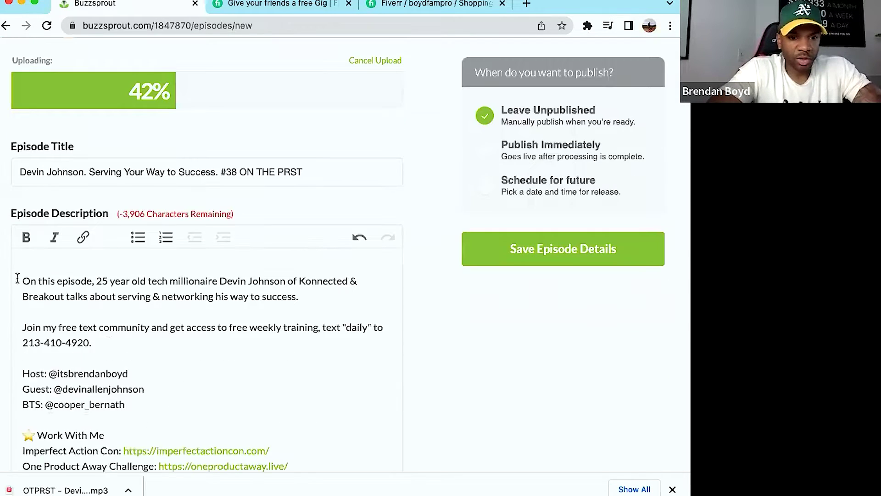
{"action": "scroll", "coordinate": [113, 266], "scroll_direction": "down", "scroll_amount": 1}
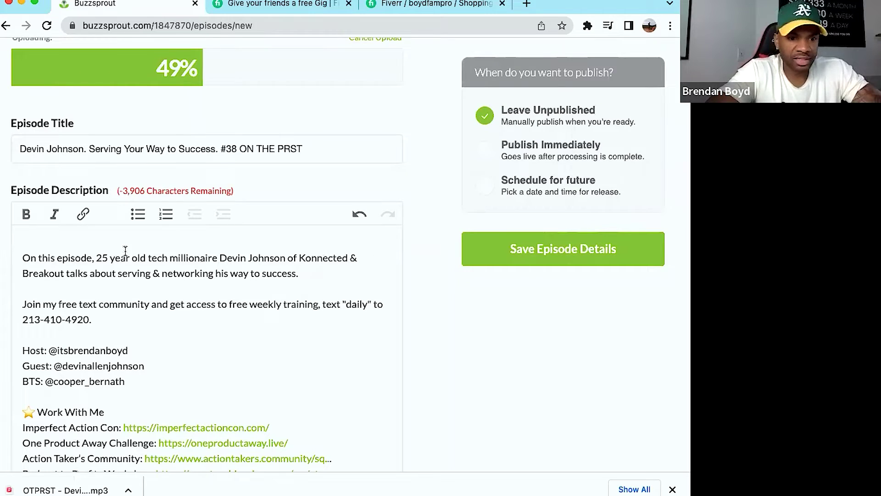
{"action": "left_click", "coordinate": [91, 267]}
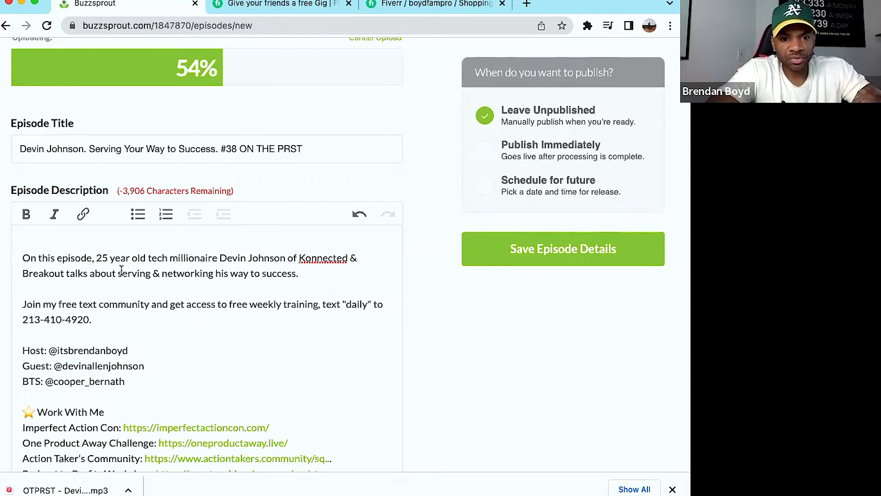
{"action": "scroll", "coordinate": [297, 287], "scroll_direction": "down", "scroll_amount": 1}
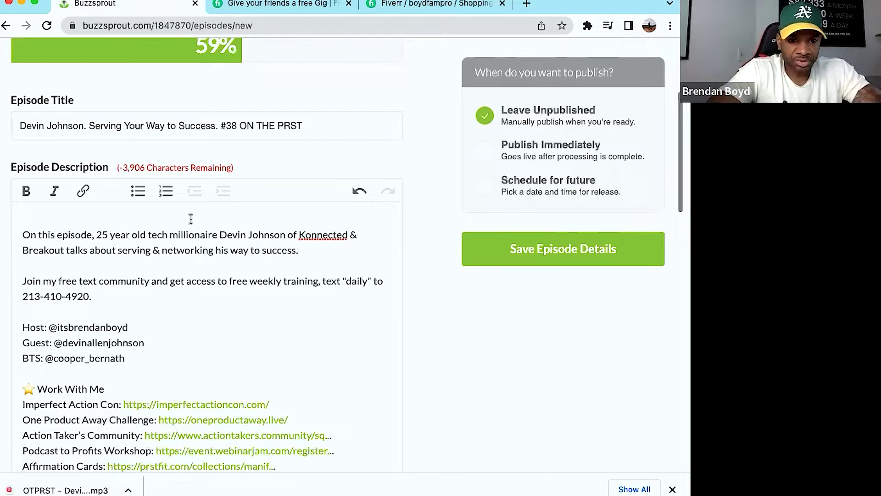
{"action": "scroll", "coordinate": [191, 218], "scroll_direction": "down", "scroll_amount": 2}
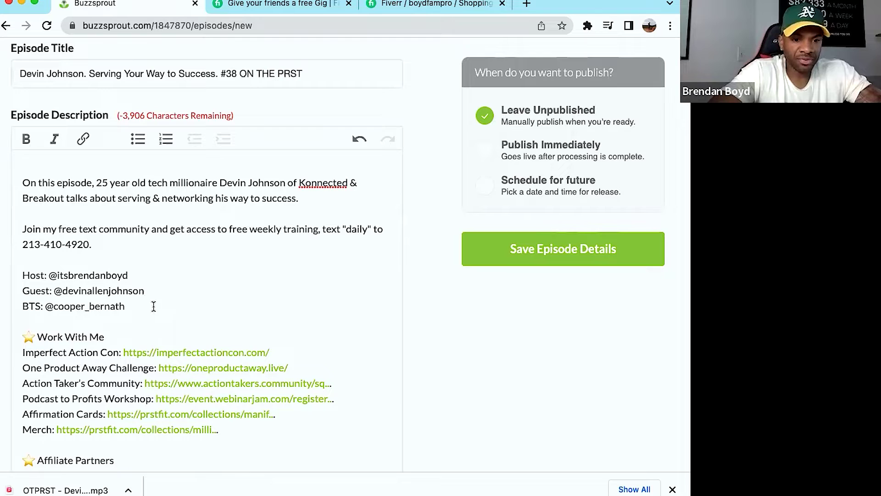
{"action": "scroll", "coordinate": [154, 306], "scroll_direction": "down", "scroll_amount": 3}
{"action": "scroll", "coordinate": [154, 307], "scroll_direction": "down", "scroll_amount": 3}
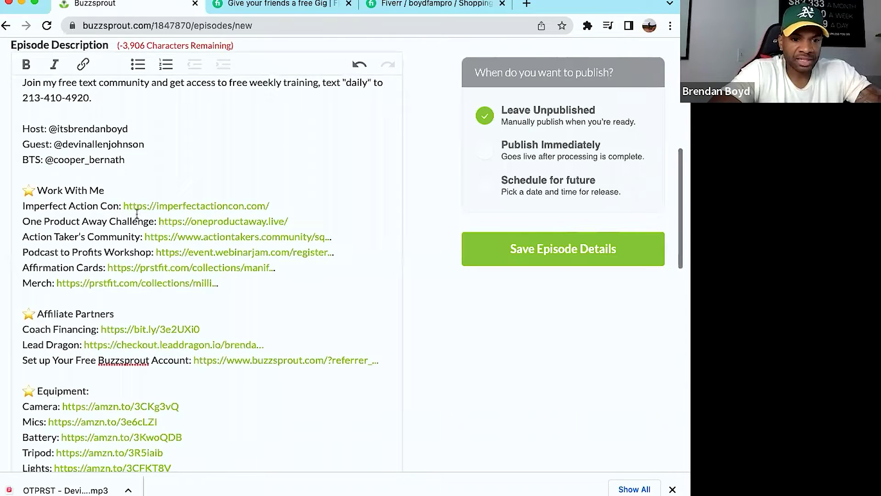
{"action": "scroll", "coordinate": [152, 284], "scroll_direction": "down", "scroll_amount": 2}
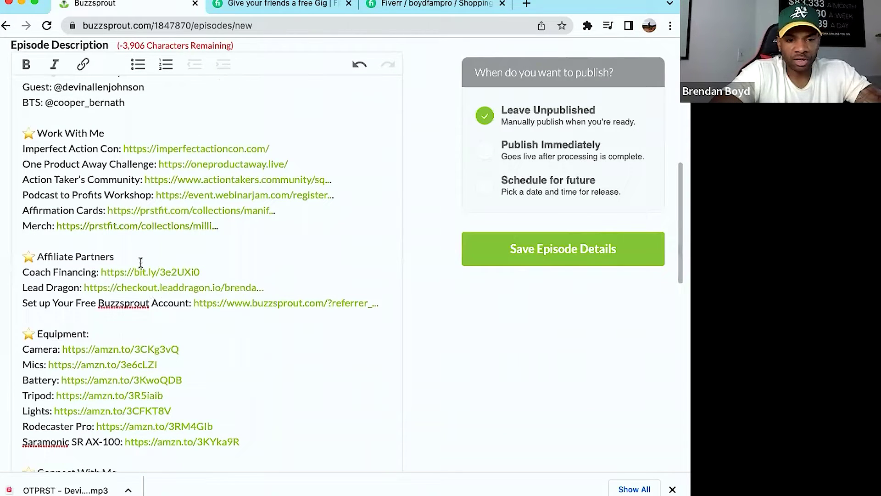
{"action": "scroll", "coordinate": [165, 304], "scroll_direction": "down", "scroll_amount": 2}
{"action": "scroll", "coordinate": [285, 247], "scroll_direction": "down", "scroll_amount": 1}
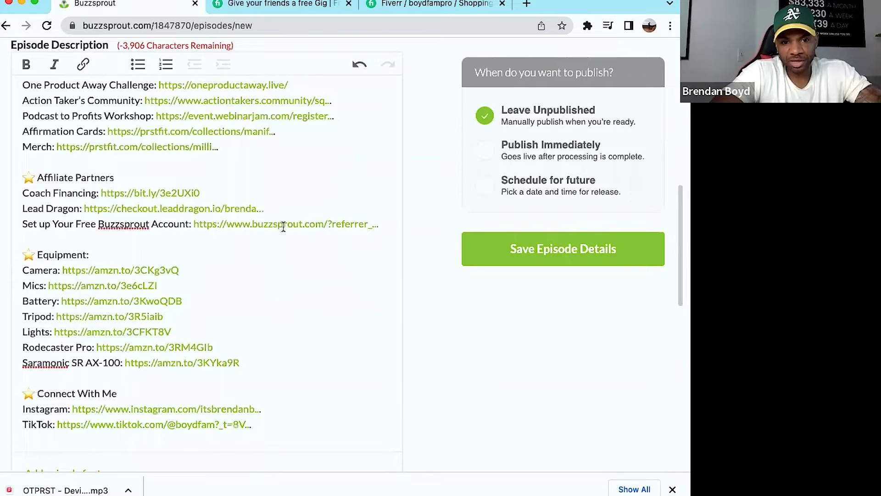
{"action": "scroll", "coordinate": [289, 257], "scroll_direction": "down", "scroll_amount": 2}
{"action": "scroll", "coordinate": [173, 179], "scroll_direction": "down", "scroll_amount": 2}
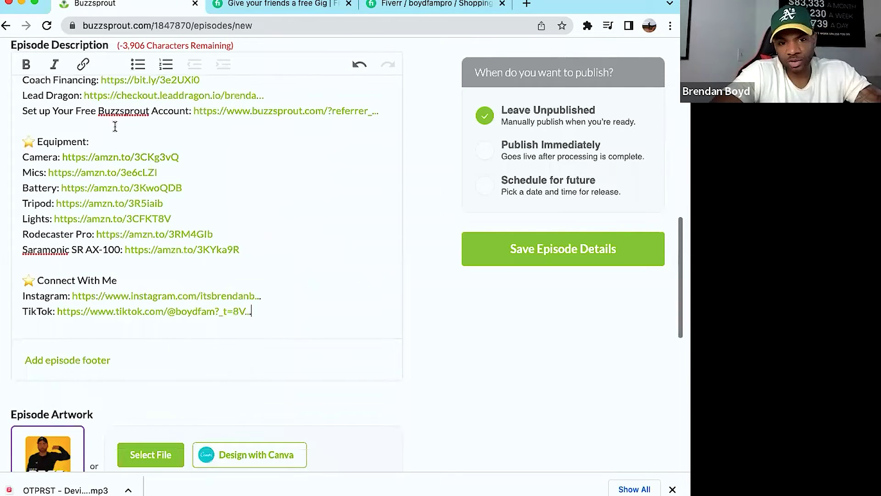
{"action": "scroll", "coordinate": [147, 225], "scroll_direction": "down", "scroll_amount": 2}
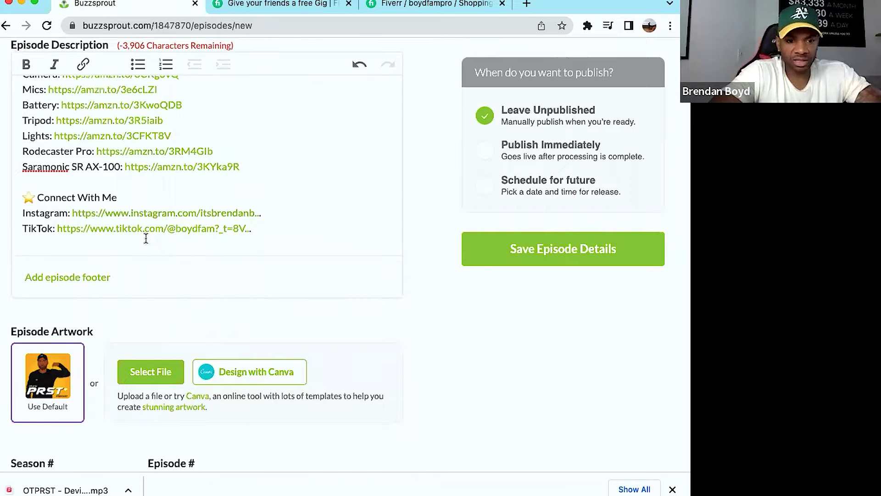
{"action": "scroll", "coordinate": [146, 237], "scroll_direction": "down", "scroll_amount": 2}
Step: Set the episode to season 1, episode number 38
{"action": "scroll", "coordinate": [32, 339], "scroll_direction": "down", "scroll_amount": 2}
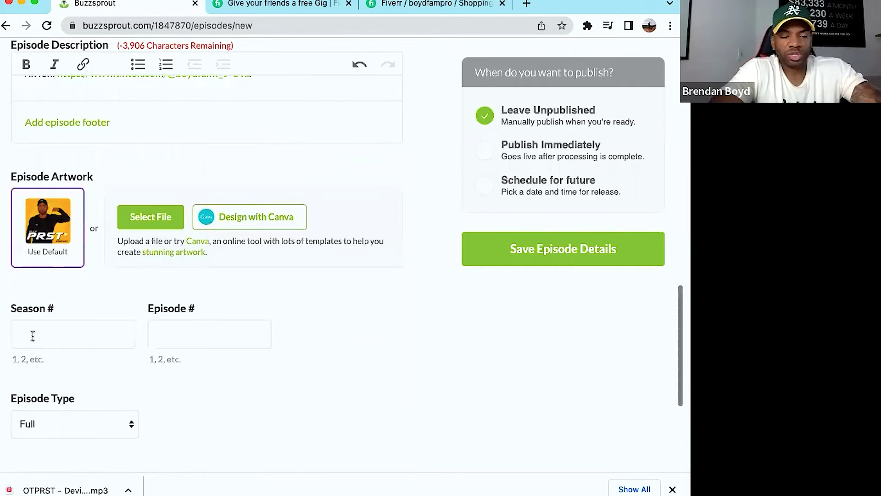
{"action": "left_click", "coordinate": [37, 334]}
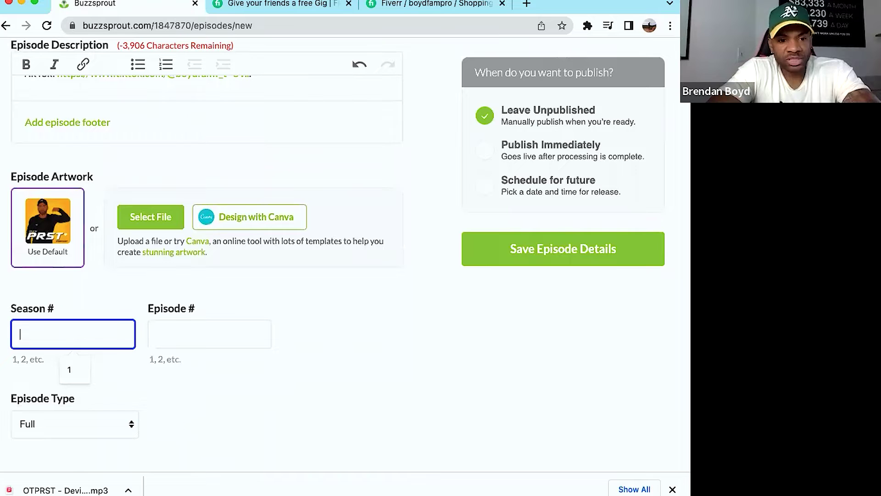
{"action": "type", "text": "1"}
{"action": "left_click", "coordinate": [167, 343]}
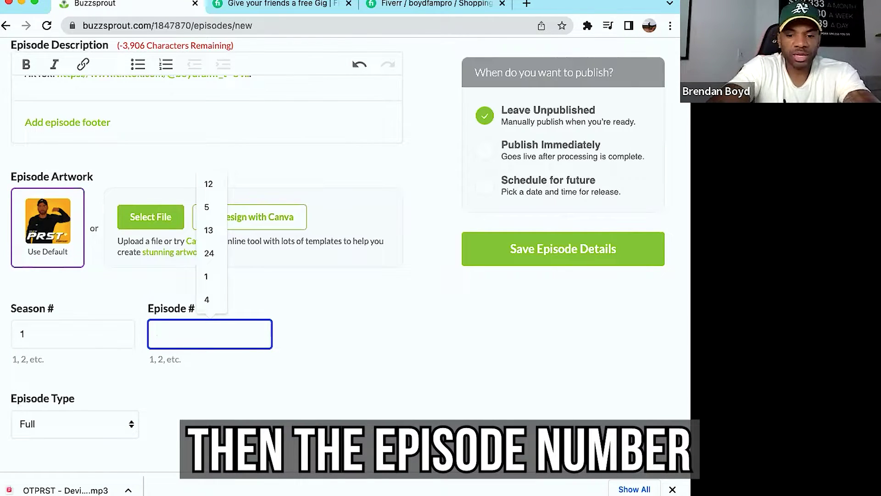
{"action": "type", "text": "38"}
{"action": "scroll", "coordinate": [280, 390], "scroll_direction": "down", "scroll_amount": 5}
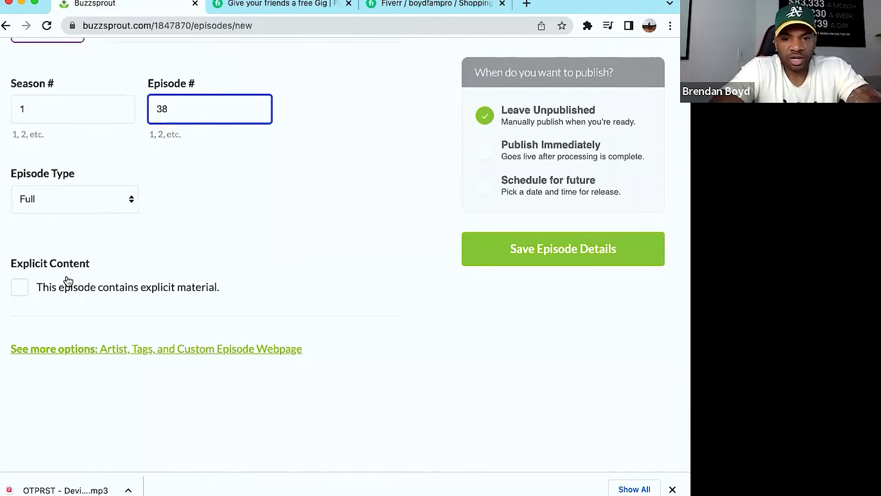
{"action": "scroll", "coordinate": [202, 266], "scroll_direction": "up", "scroll_amount": 6}
{"action": "scroll", "coordinate": [202, 265], "scroll_direction": "up", "scroll_amount": 3}
{"action": "scroll", "coordinate": [233, 261], "scroll_direction": "up", "scroll_amount": 3}
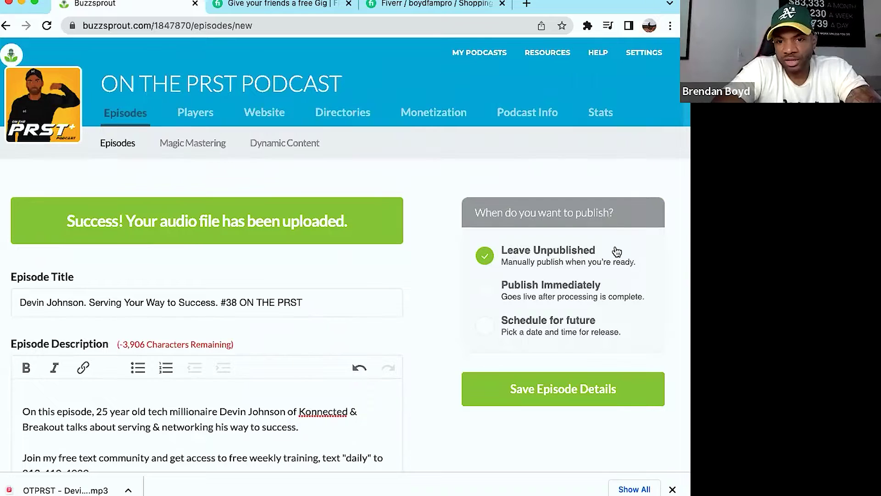
Step: Compare publish options, then save episode #38 with Leave Unpublished selected
{"action": "left_click", "coordinate": [486, 292]}
{"action": "left_click", "coordinate": [486, 326]}
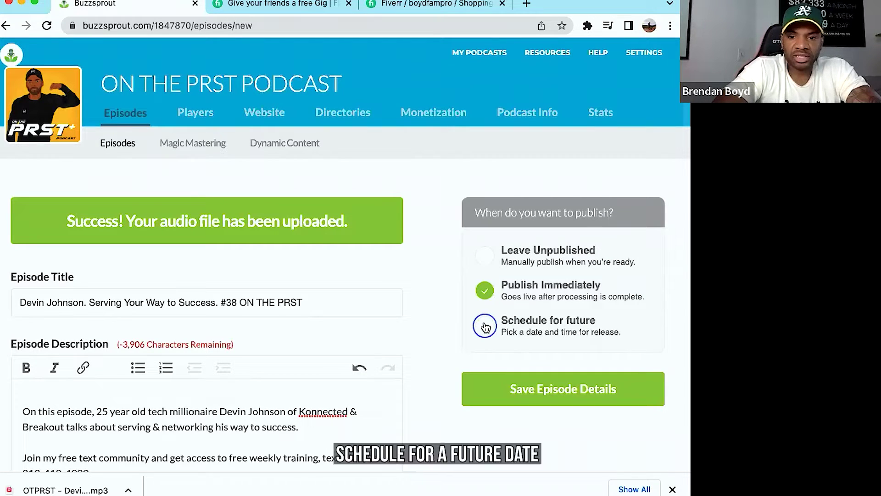
{"action": "scroll", "coordinate": [546, 365], "scroll_direction": "down", "scroll_amount": 2}
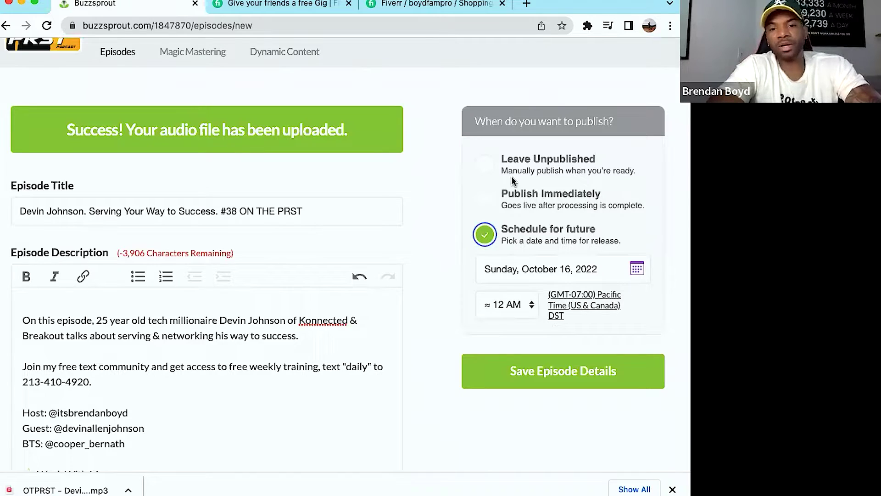
{"action": "left_click", "coordinate": [487, 168]}
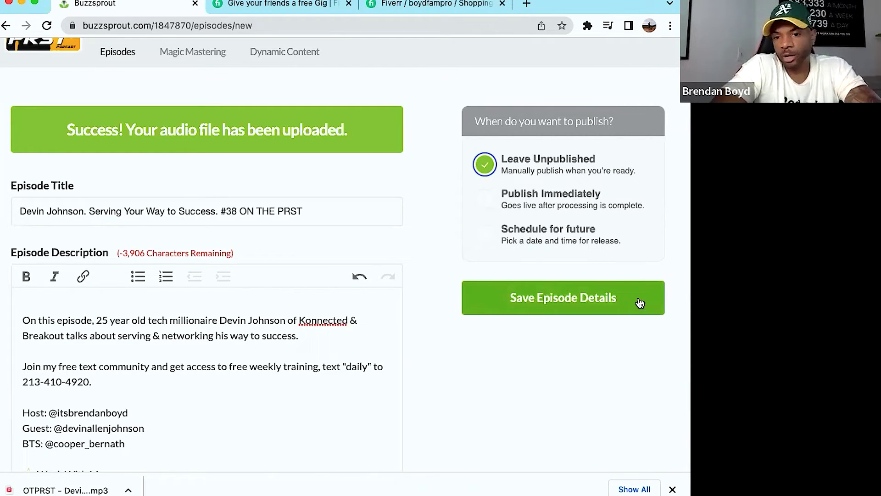
{"action": "left_click", "coordinate": [494, 205]}
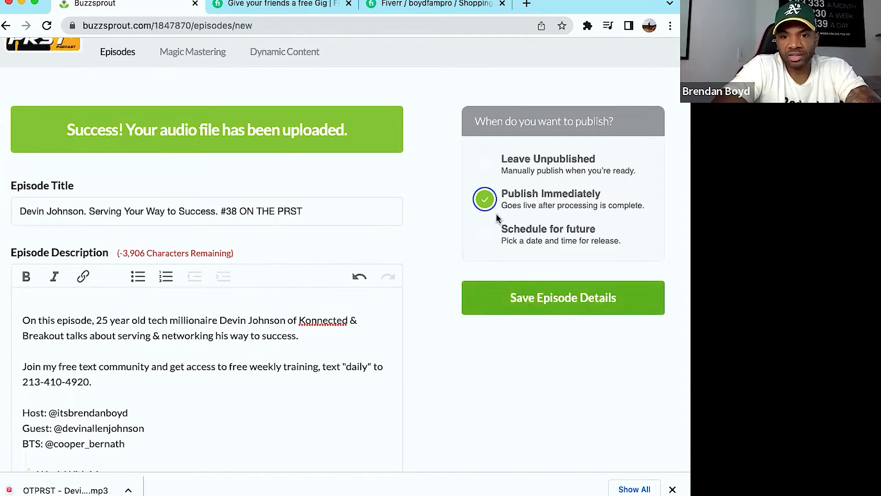
{"action": "left_click", "coordinate": [487, 166]}
{"action": "left_click", "coordinate": [544, 308]}
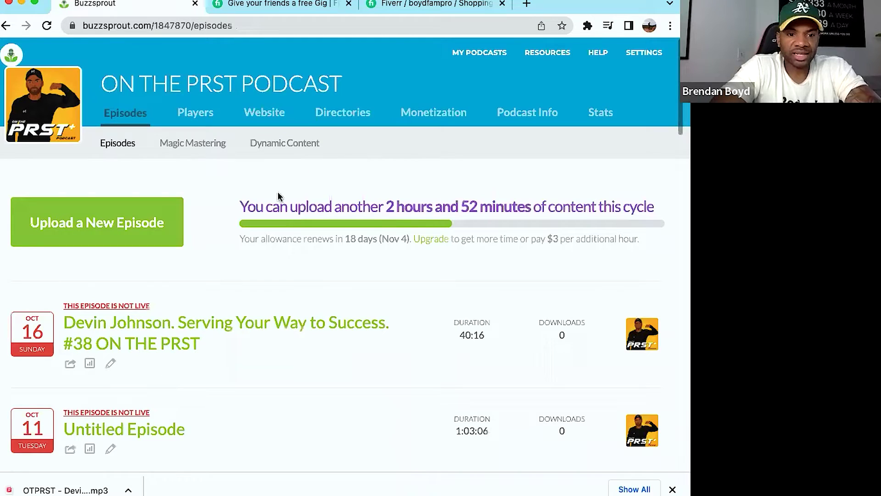
{"action": "scroll", "coordinate": [276, 207], "scroll_direction": "down", "scroll_amount": 3}
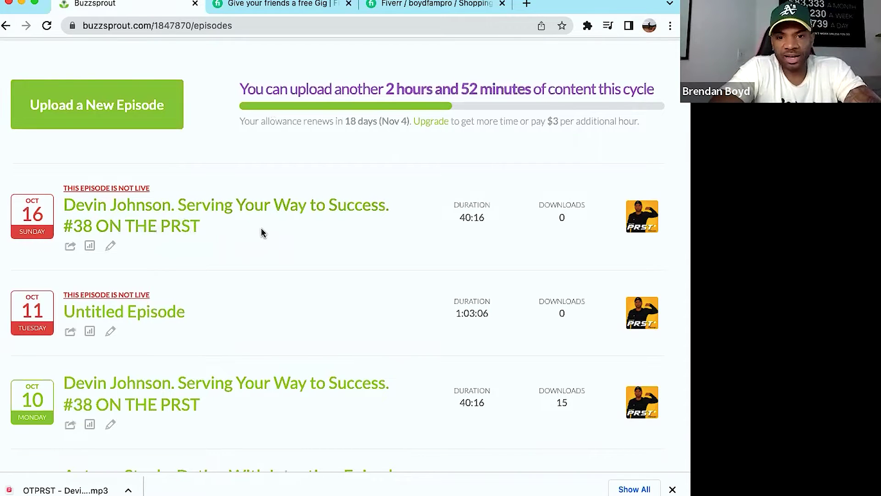
{"action": "scroll", "coordinate": [261, 230], "scroll_direction": "down", "scroll_amount": 2}
{"action": "scroll", "coordinate": [262, 230], "scroll_direction": "down", "scroll_amount": 3}
{"action": "scroll", "coordinate": [261, 232], "scroll_direction": "down", "scroll_amount": 4}
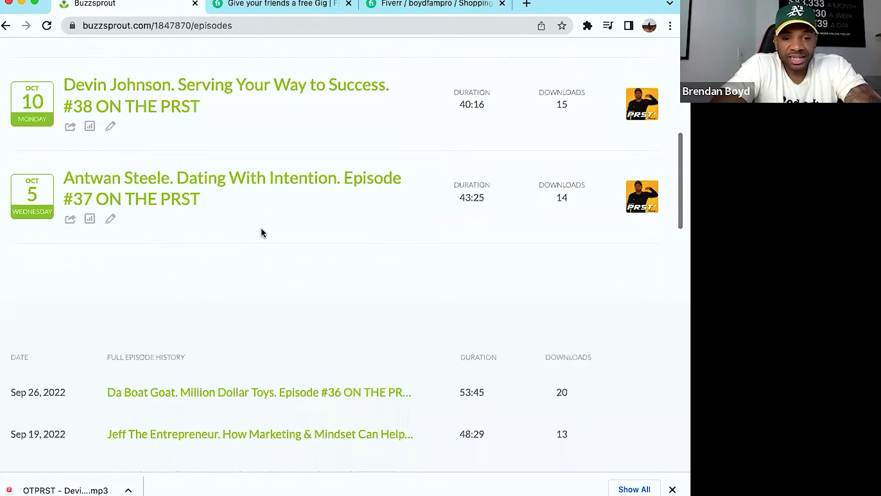
{"action": "scroll", "coordinate": [262, 232], "scroll_direction": "down", "scroll_amount": 6}
{"action": "scroll", "coordinate": [262, 231], "scroll_direction": "down", "scroll_amount": 5}
{"action": "scroll", "coordinate": [261, 257], "scroll_direction": "up", "scroll_amount": 10}
{"action": "scroll", "coordinate": [262, 277], "scroll_direction": "up", "scroll_amount": 15}
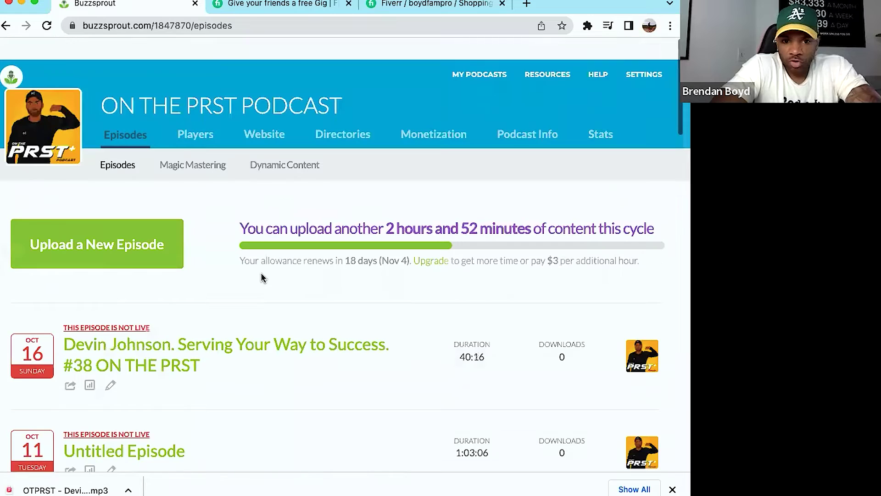
{"action": "left_click", "coordinate": [284, 146]}
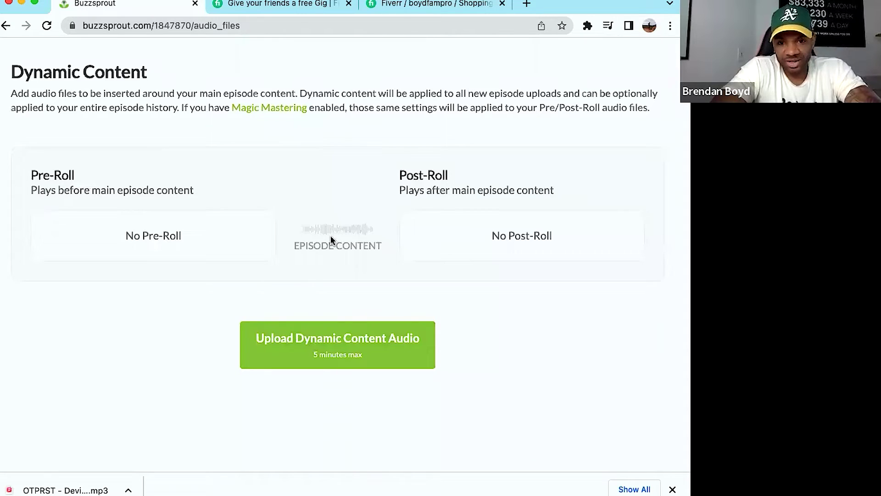
Step: Scroll through the Dynamic Content pre-roll and post-roll page, then return to Episodes
{"action": "scroll", "coordinate": [305, 338], "scroll_direction": "up", "scroll_amount": 3}
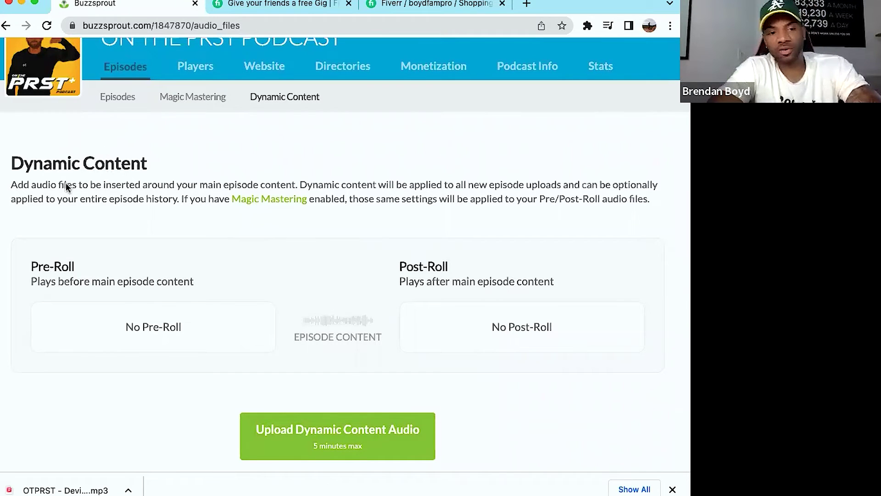
{"action": "scroll", "coordinate": [66, 183], "scroll_direction": "down", "scroll_amount": 1}
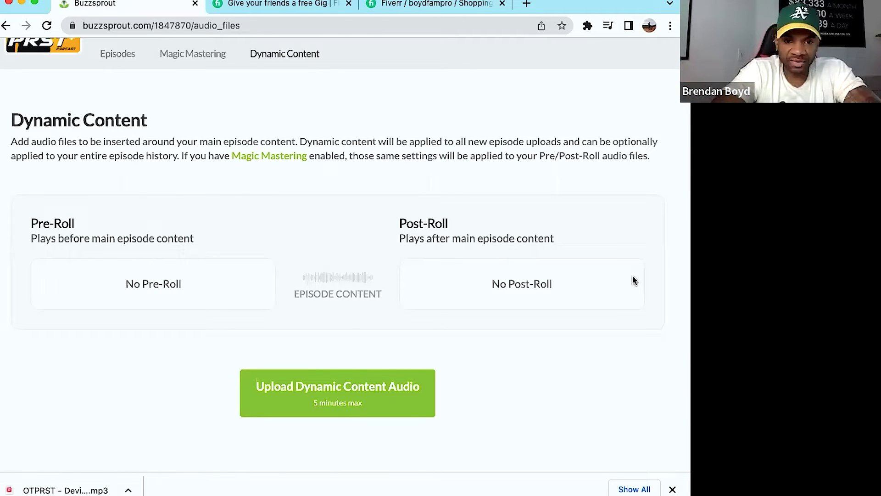
{"action": "scroll", "coordinate": [425, 292], "scroll_direction": "down", "scroll_amount": 2}
{"action": "scroll", "coordinate": [285, 301], "scroll_direction": "up", "scroll_amount": 5}
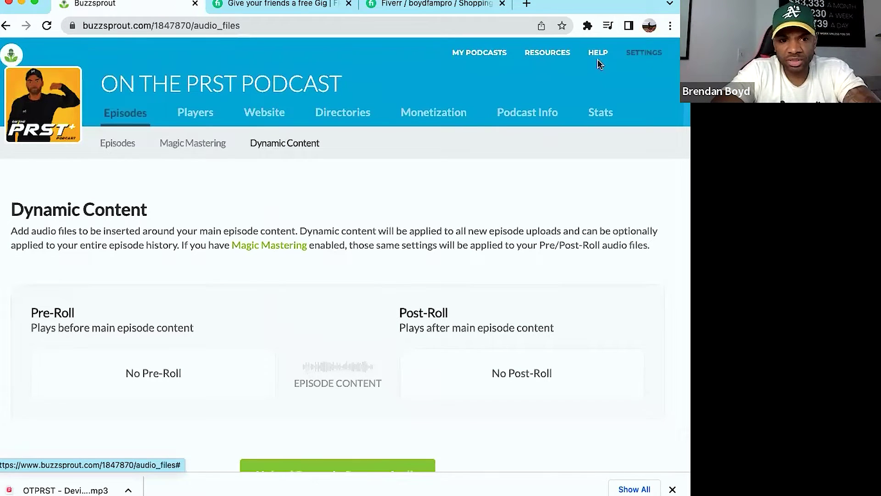
{"action": "left_click", "coordinate": [44, 105]}
Step: Go to the Plan page from the SETTINGS menu and skim the pricing cards
{"action": "left_click", "coordinate": [642, 55]}
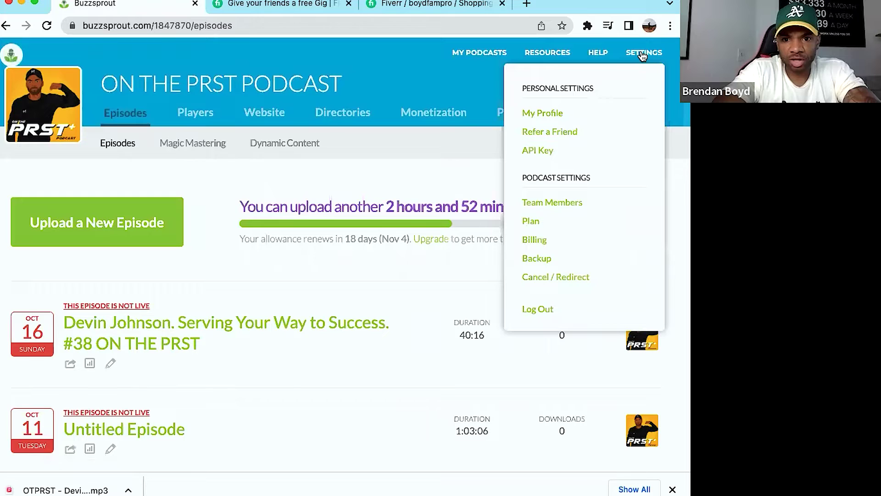
{"action": "left_click", "coordinate": [530, 223]}
{"action": "scroll", "coordinate": [374, 261], "scroll_direction": "down", "scroll_amount": 5}
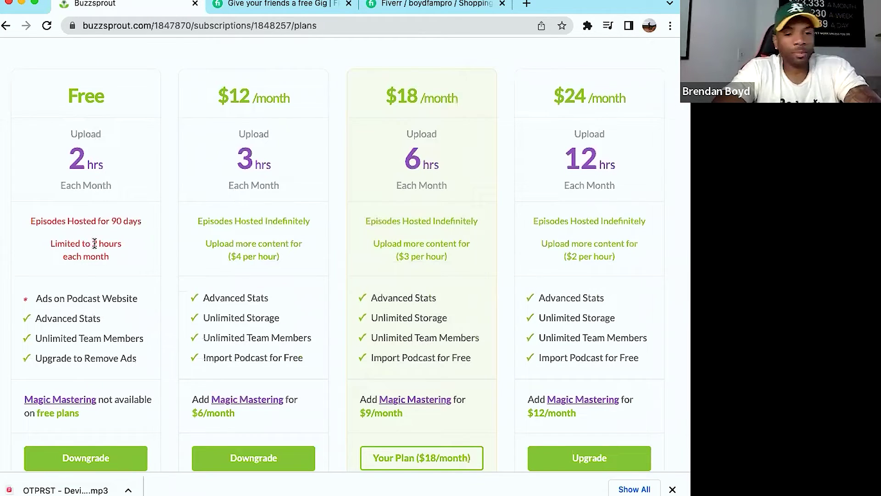
{"action": "scroll", "coordinate": [97, 198], "scroll_direction": "down", "scroll_amount": 2}
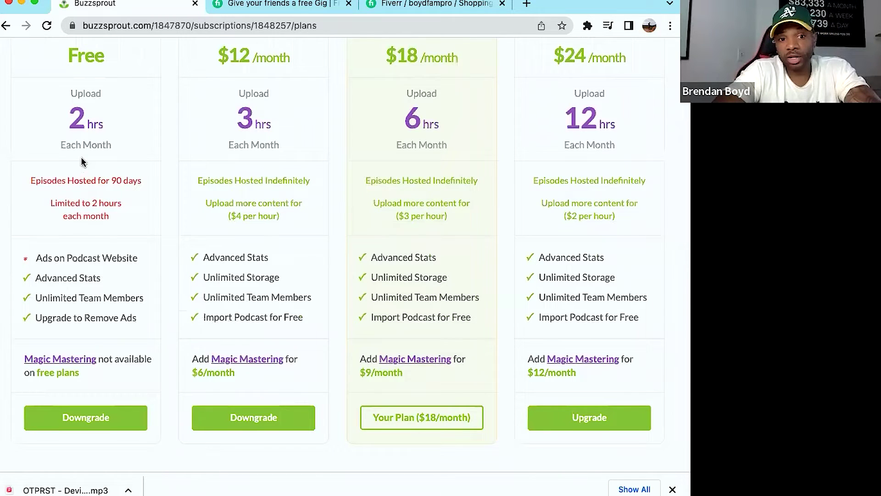
{"action": "scroll", "coordinate": [82, 160], "scroll_direction": "up", "scroll_amount": 2}
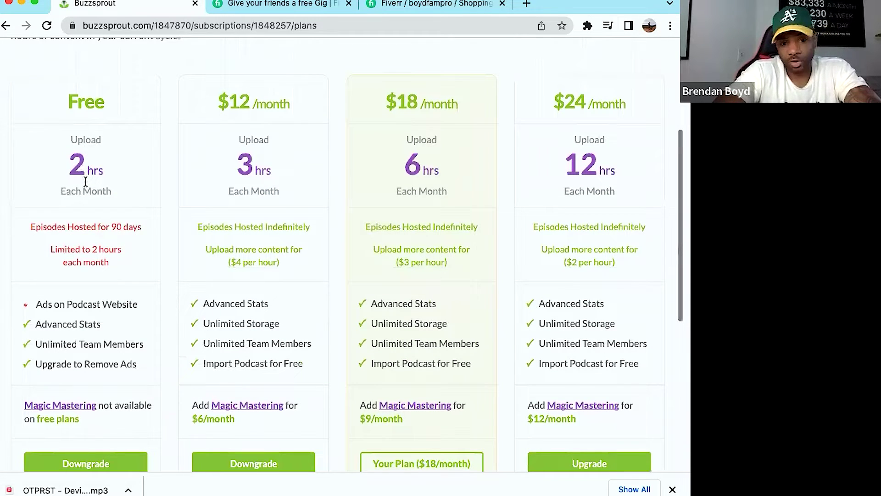
{"action": "scroll", "coordinate": [57, 340], "scroll_direction": "down", "scroll_amount": 1}
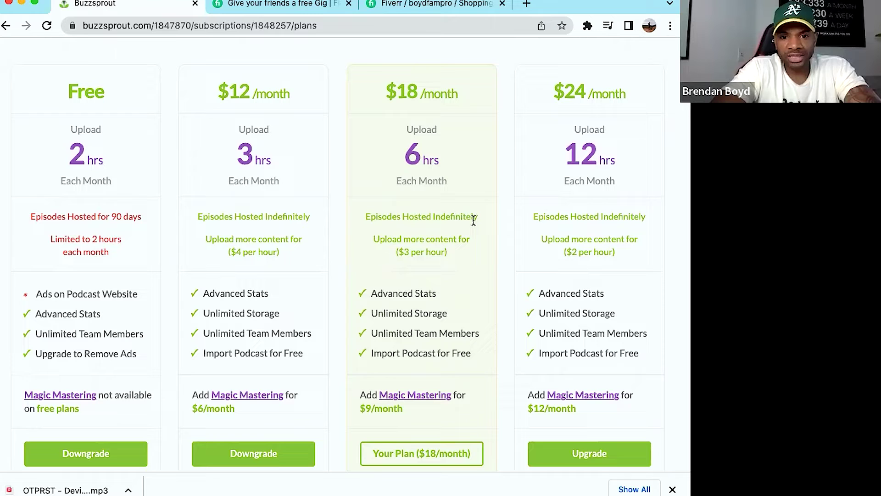
Step: Scroll through the Free, $12, $18 and $24 plan details, with $18 current
{"action": "scroll", "coordinate": [430, 274], "scroll_direction": "down", "scroll_amount": 3}
{"action": "scroll", "coordinate": [427, 243], "scroll_direction": "down", "scroll_amount": 2}
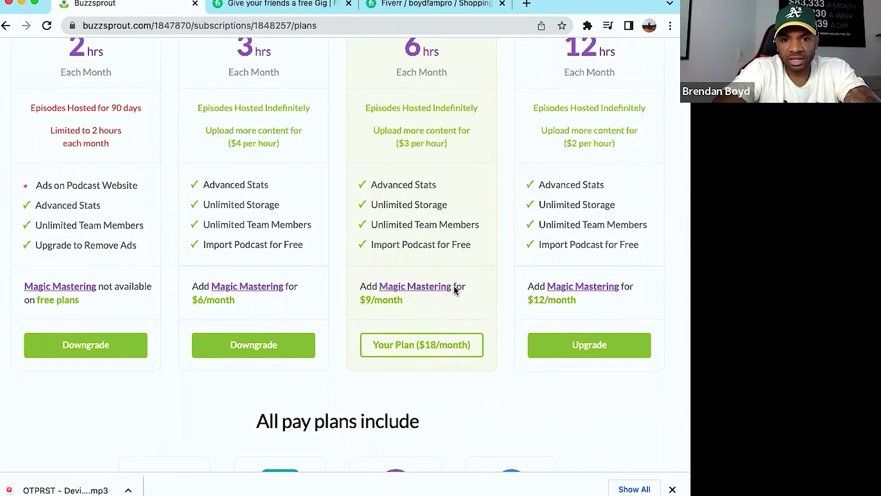
{"action": "scroll", "coordinate": [394, 305], "scroll_direction": "up", "scroll_amount": 5}
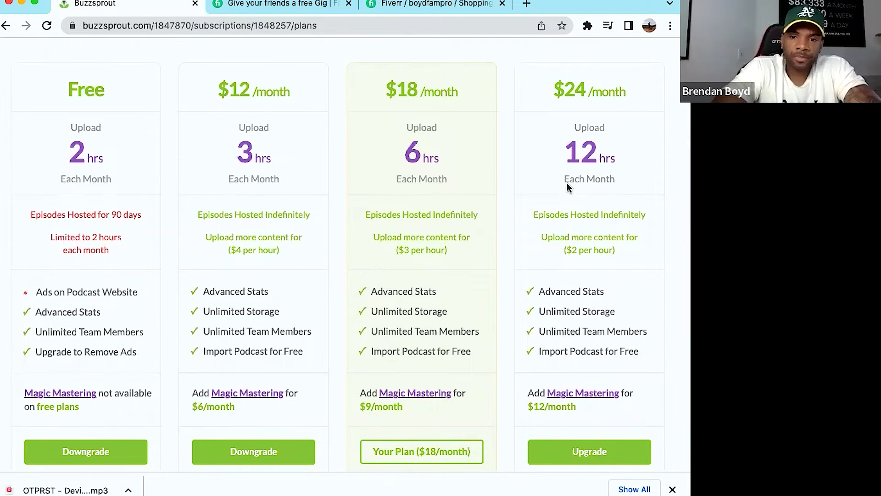
{"action": "scroll", "coordinate": [568, 186], "scroll_direction": "down", "scroll_amount": 1}
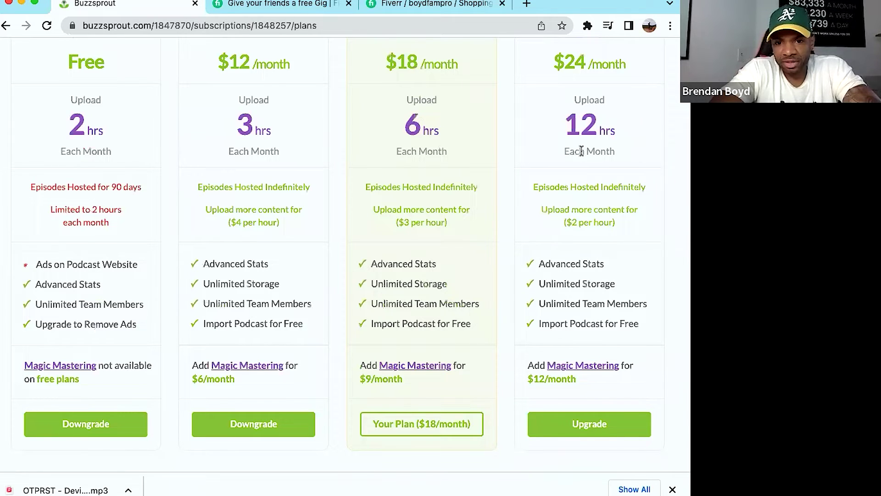
{"action": "scroll", "coordinate": [556, 182], "scroll_direction": "down", "scroll_amount": 1}
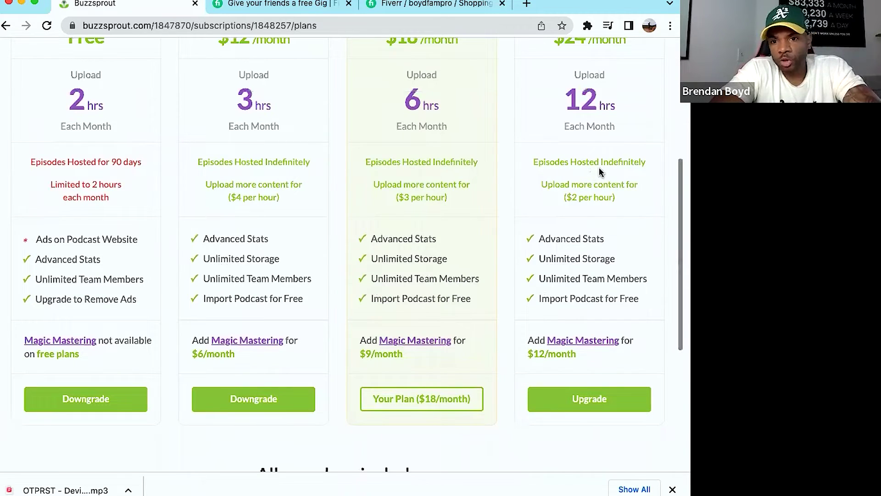
{"action": "scroll", "coordinate": [623, 201], "scroll_direction": "down", "scroll_amount": 1}
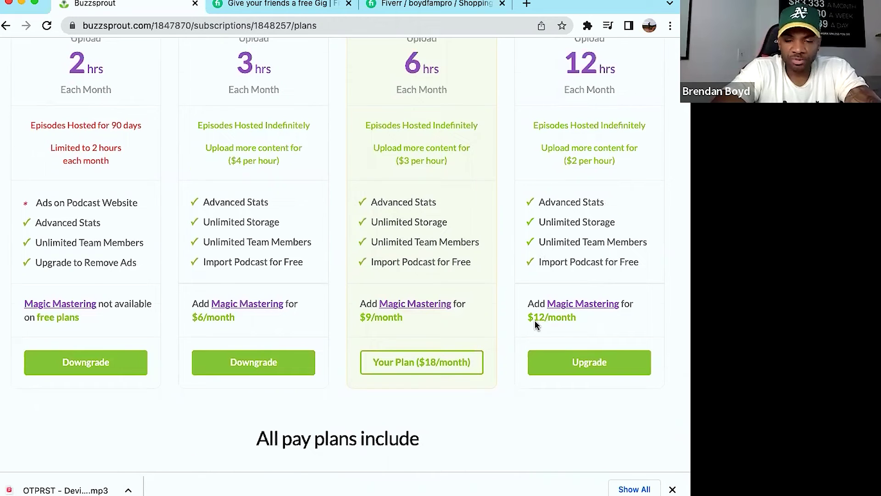
{"action": "scroll", "coordinate": [535, 317], "scroll_direction": "down", "scroll_amount": 2}
{"action": "scroll", "coordinate": [535, 311], "scroll_direction": "down", "scroll_amount": 2}
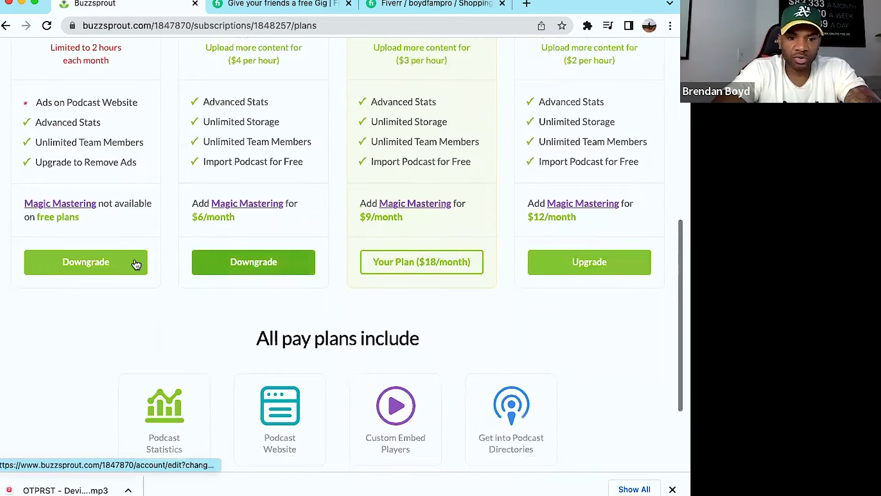
{"action": "scroll", "coordinate": [305, 212], "scroll_direction": "down", "scroll_amount": 3}
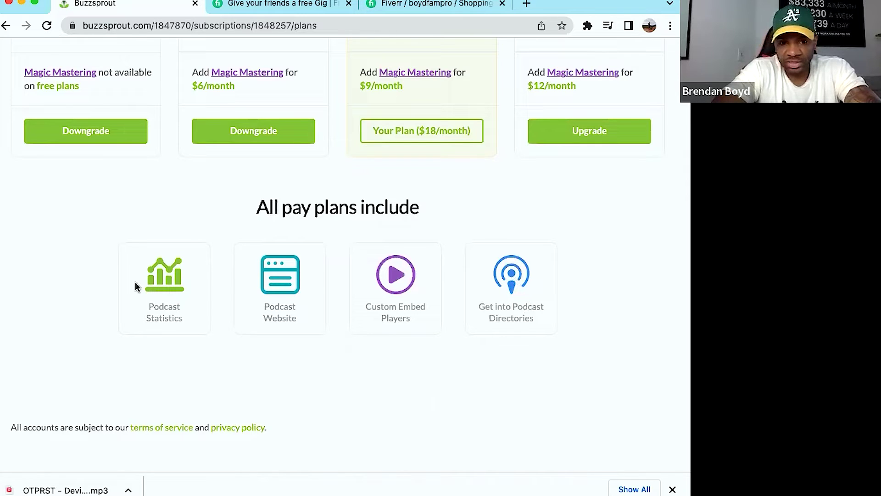
{"action": "scroll", "coordinate": [334, 280], "scroll_direction": "up", "scroll_amount": 3}
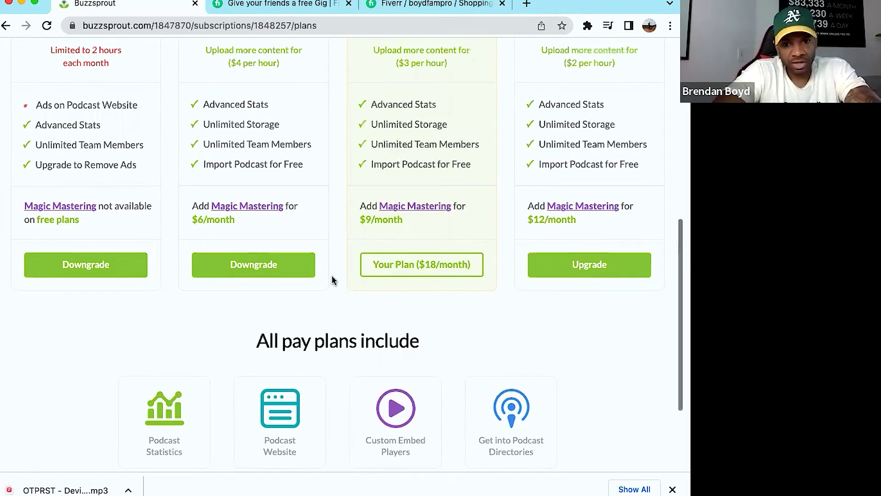
{"action": "scroll", "coordinate": [112, 205], "scroll_direction": "up", "scroll_amount": 7}
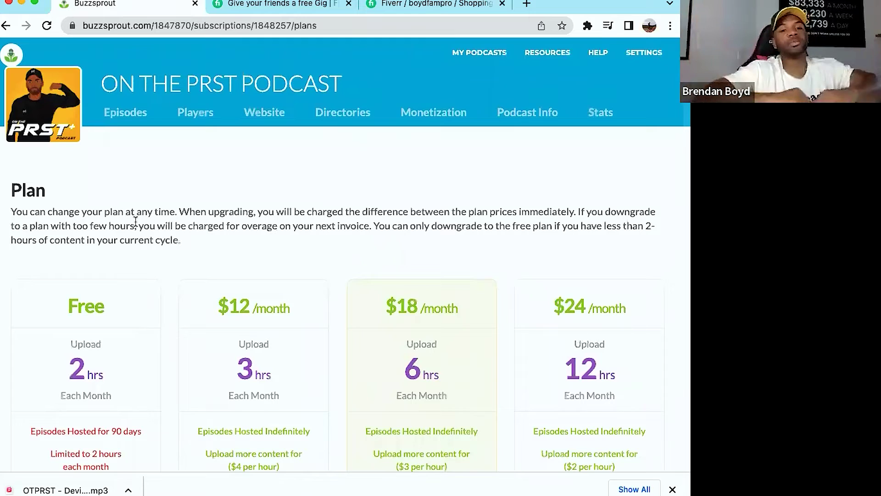